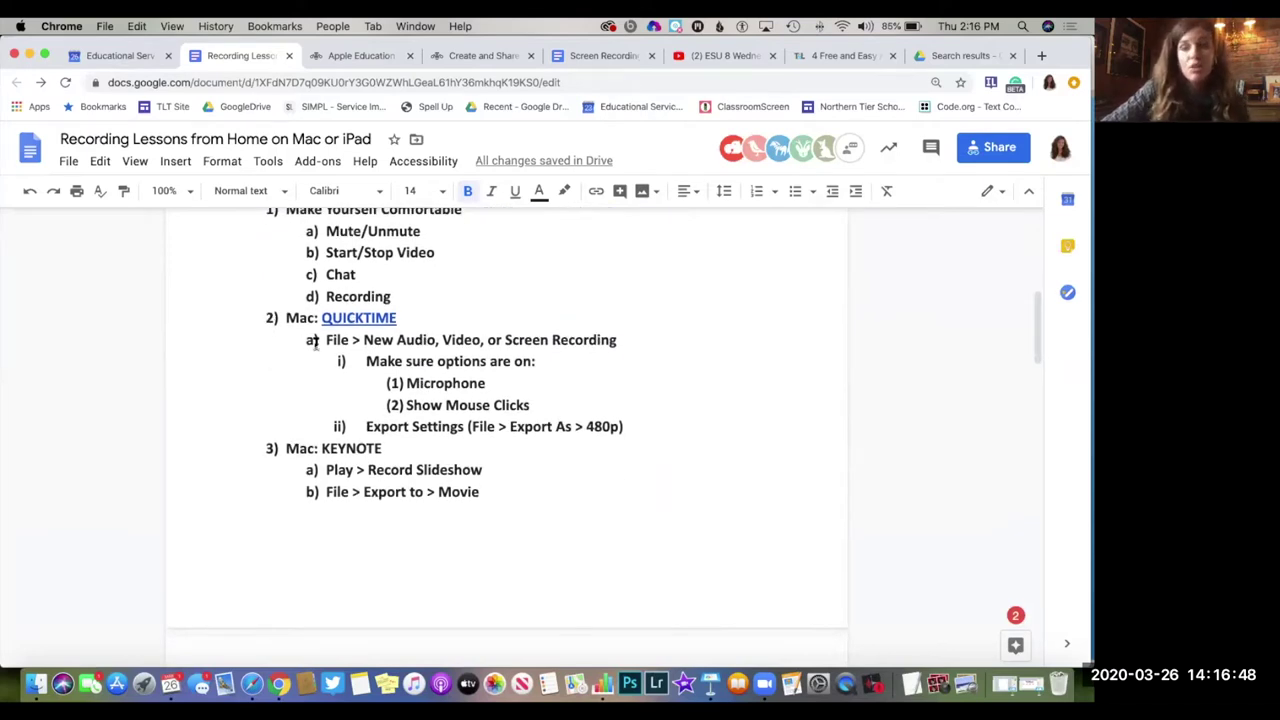
# - Search the Mac for "quicktime" with Spotlight and open QuickTime Player
pyautogui.scroll(2, 313, 341)
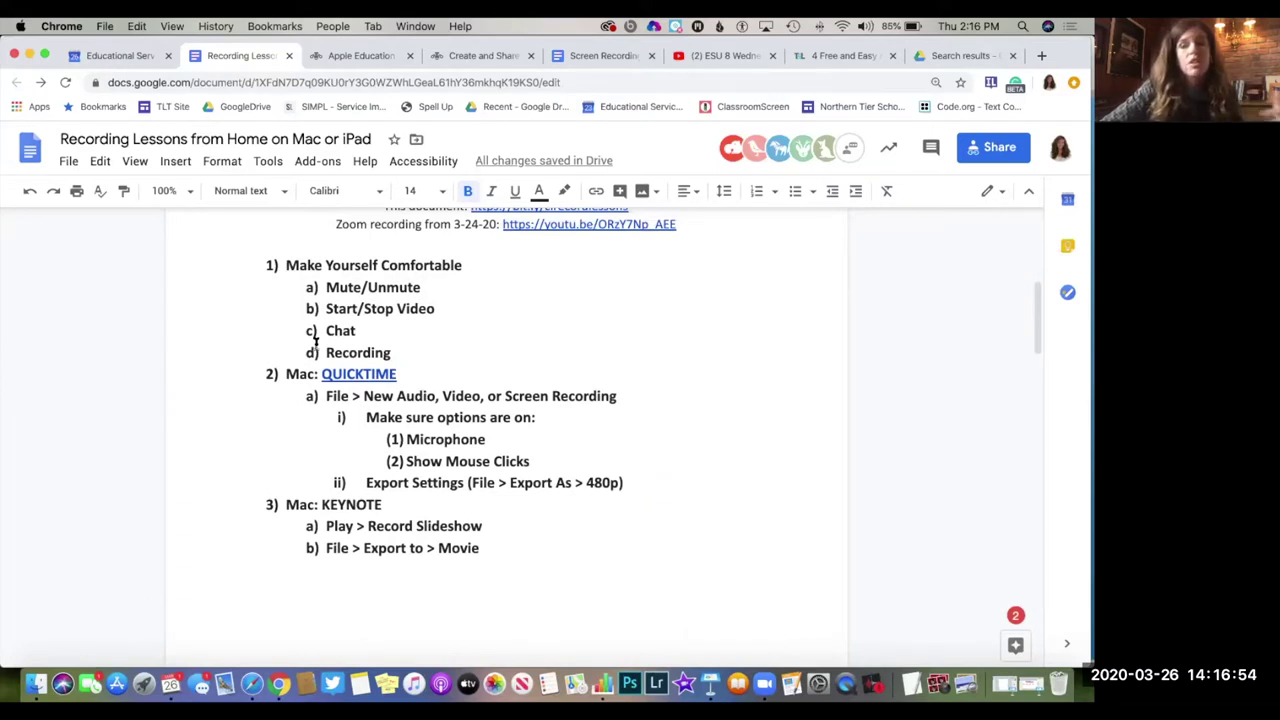
pyautogui.click(1021, 27)
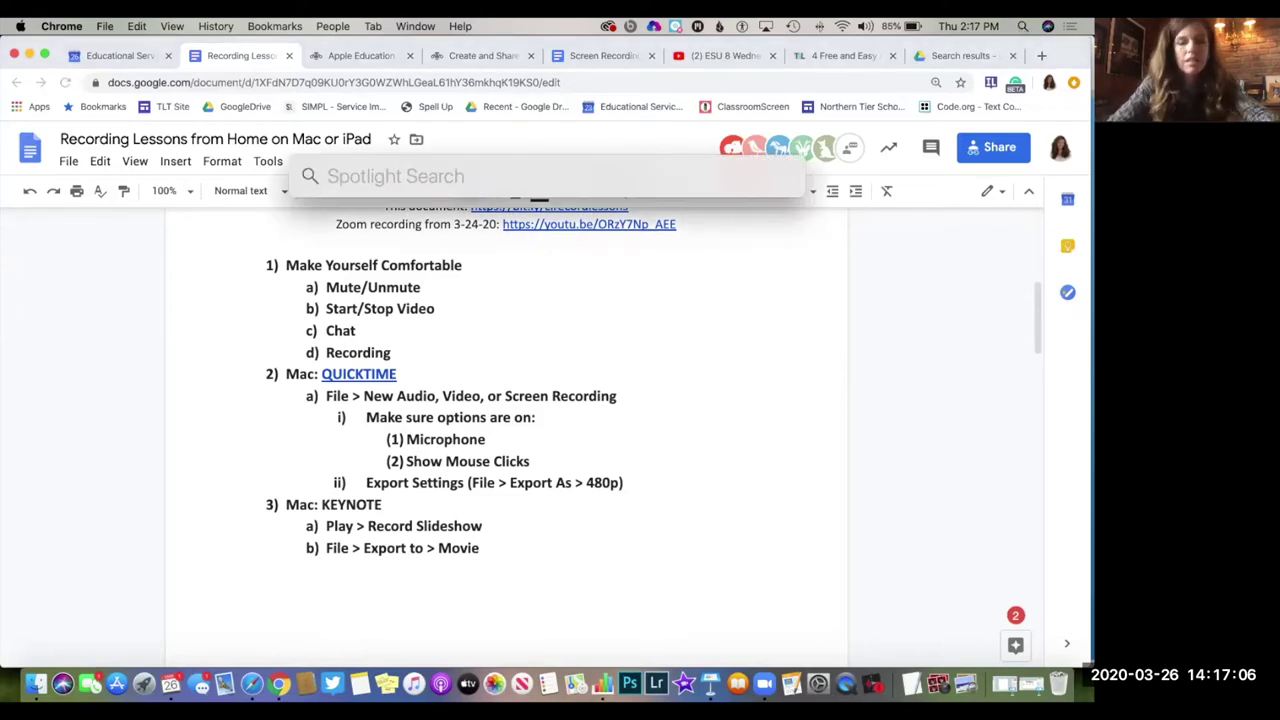
pyautogui.write('quicktime')
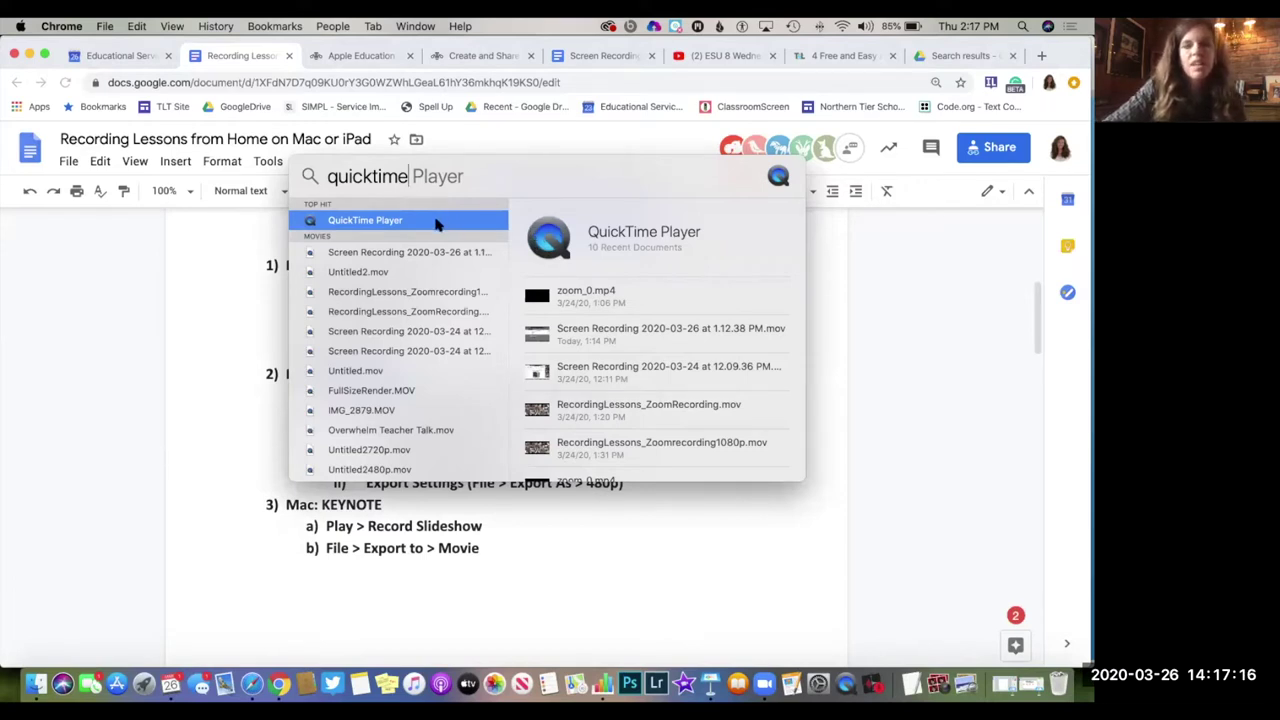
pyautogui.press('super+a')
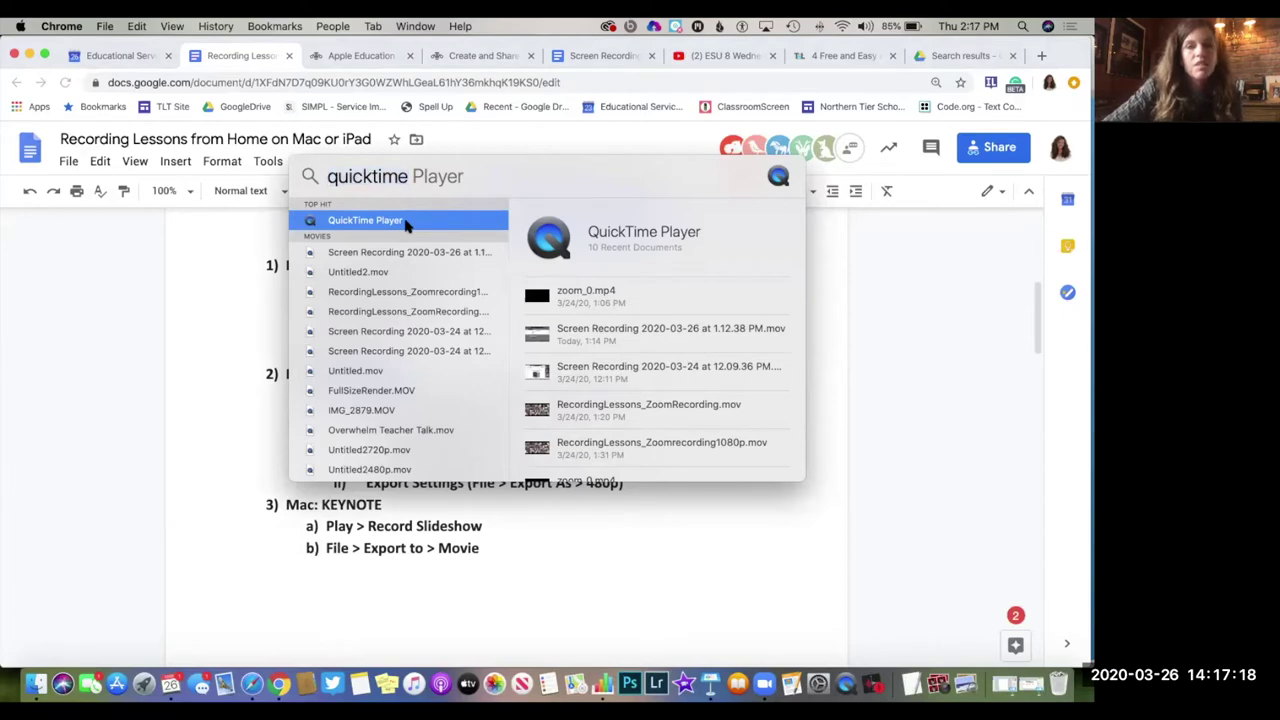
pyautogui.click(405, 222)
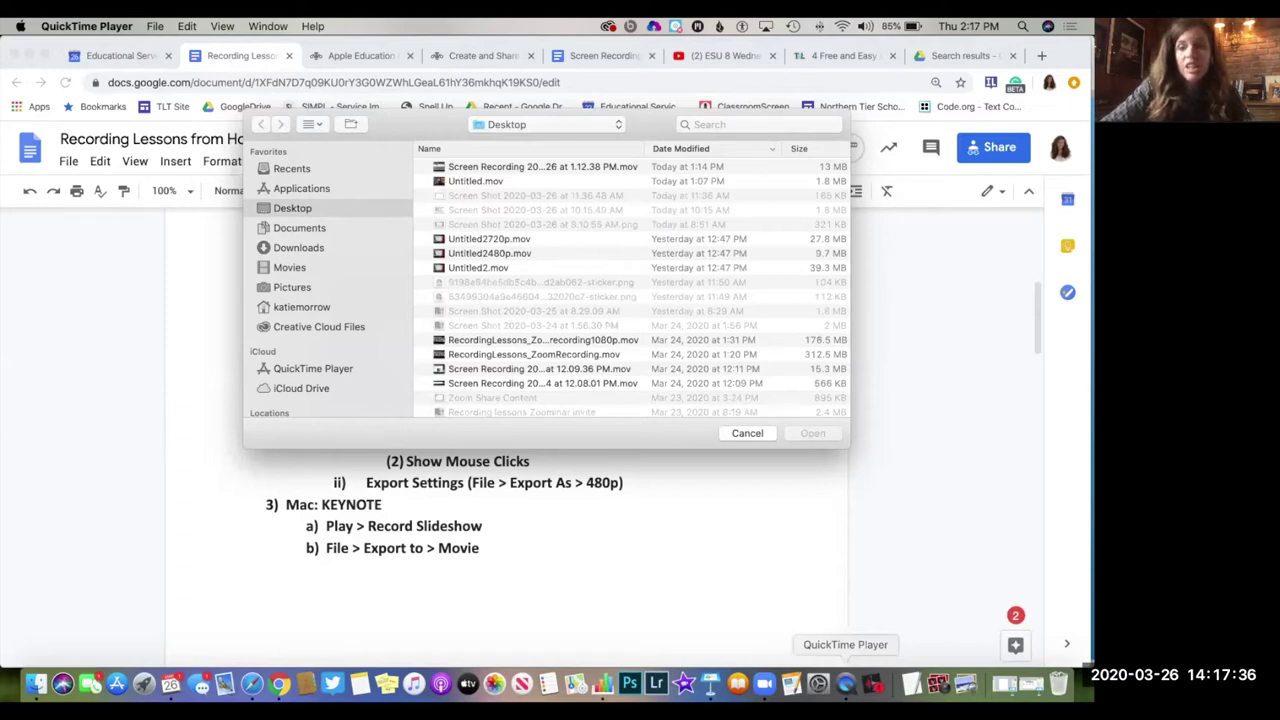
# - Check the Dock options for QuickTime Player, including whether it is kept in the Dock
pyautogui.rightClick(846, 684)
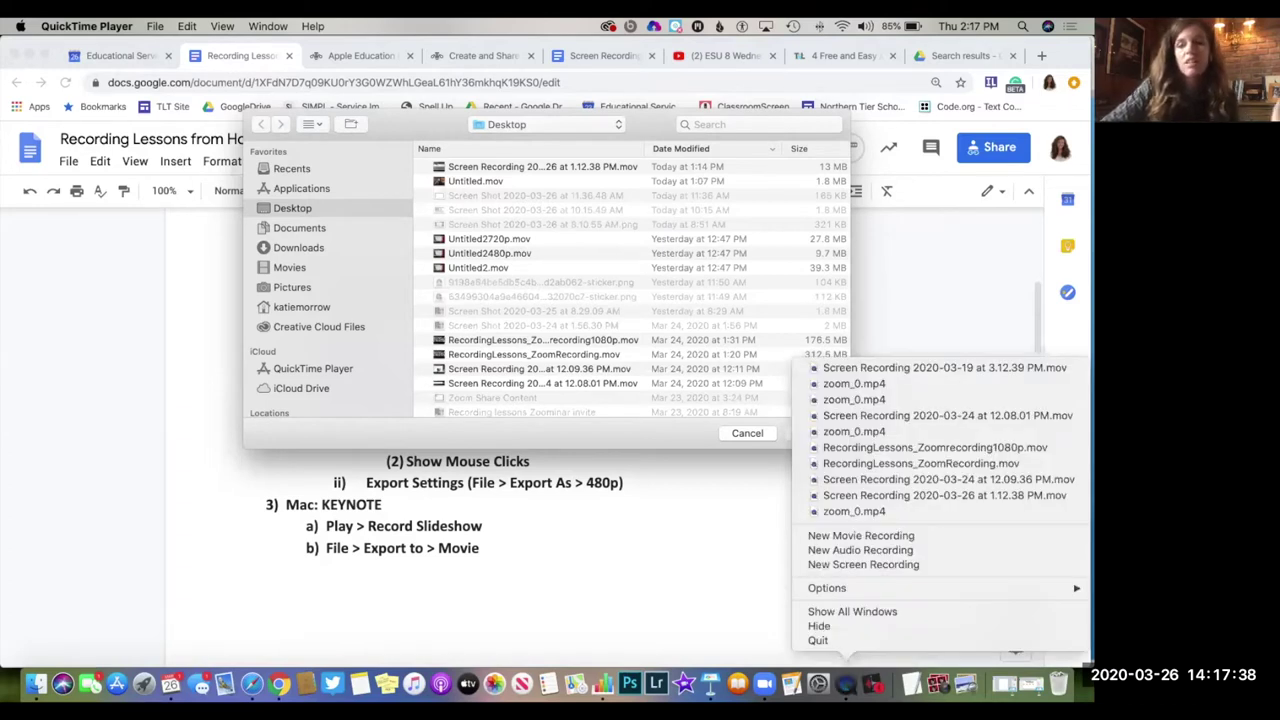
pyautogui.moveTo(852, 590)
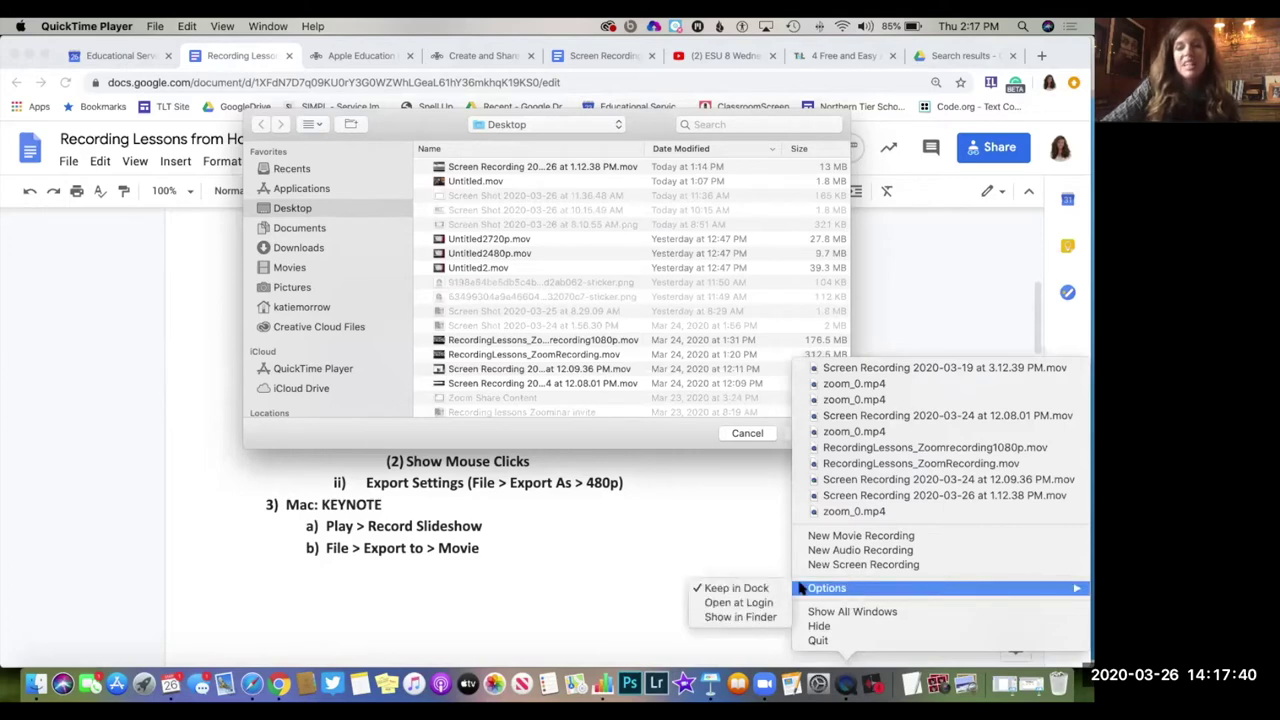
pyautogui.click(741, 537)
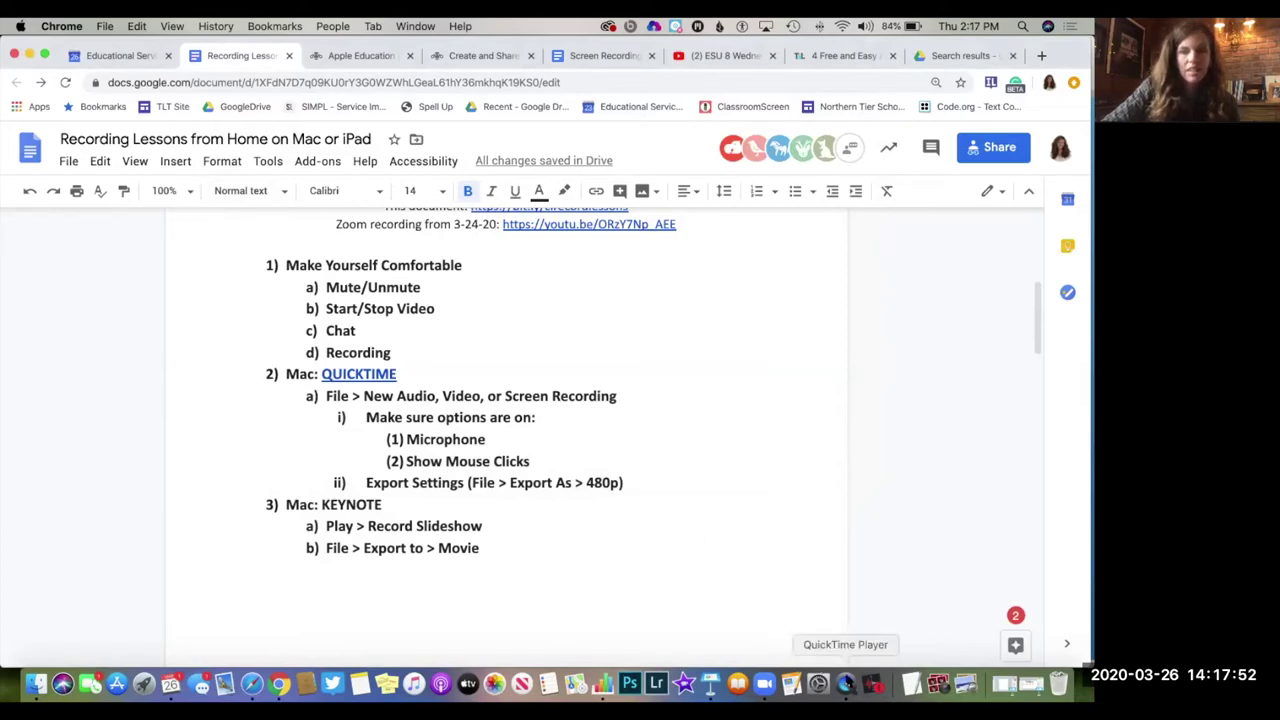
# - Return to QuickTime Player, create a new movie recording with the webcam, and stop it after about 3 seconds
pyautogui.click(845, 684)
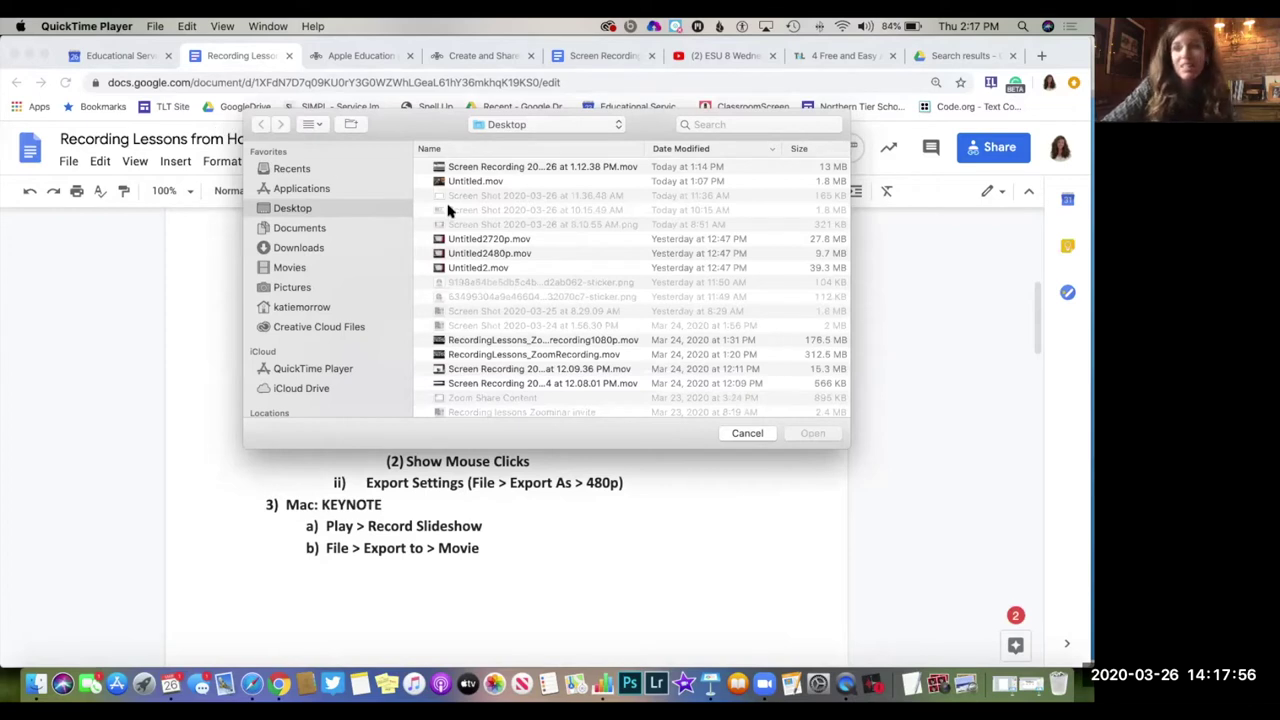
pyautogui.click(156, 27)
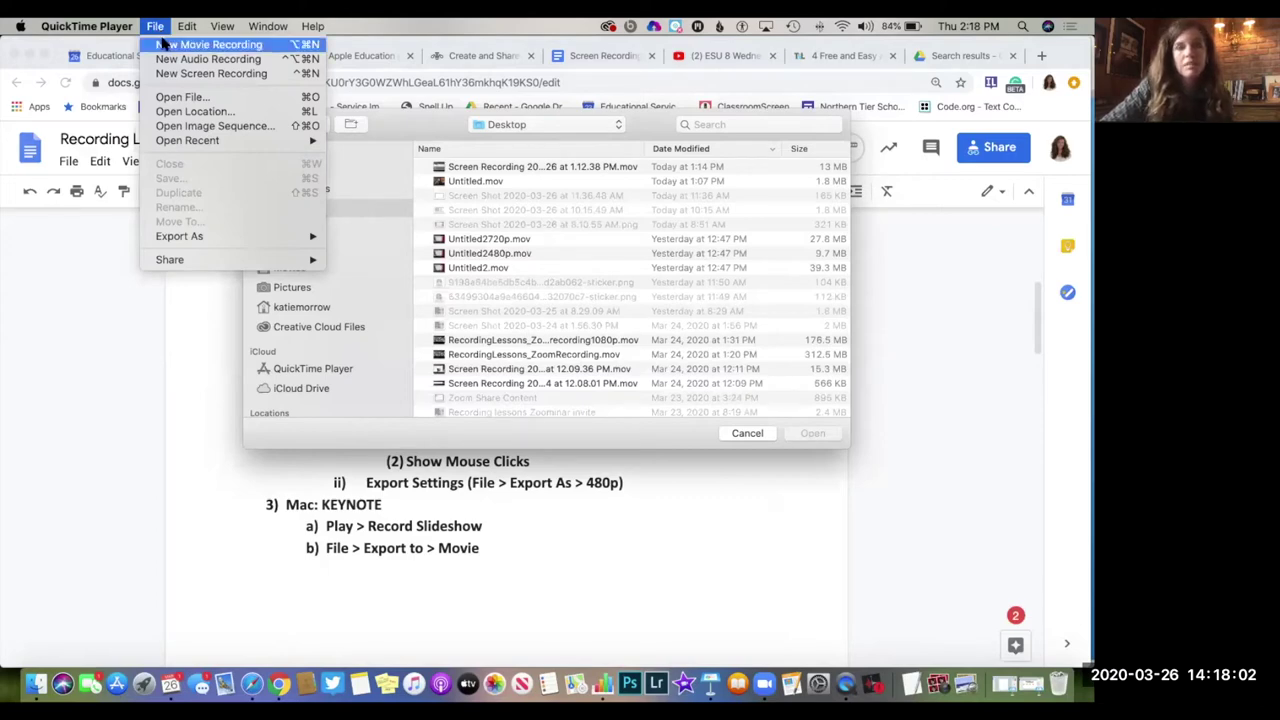
pyautogui.click(162, 45)
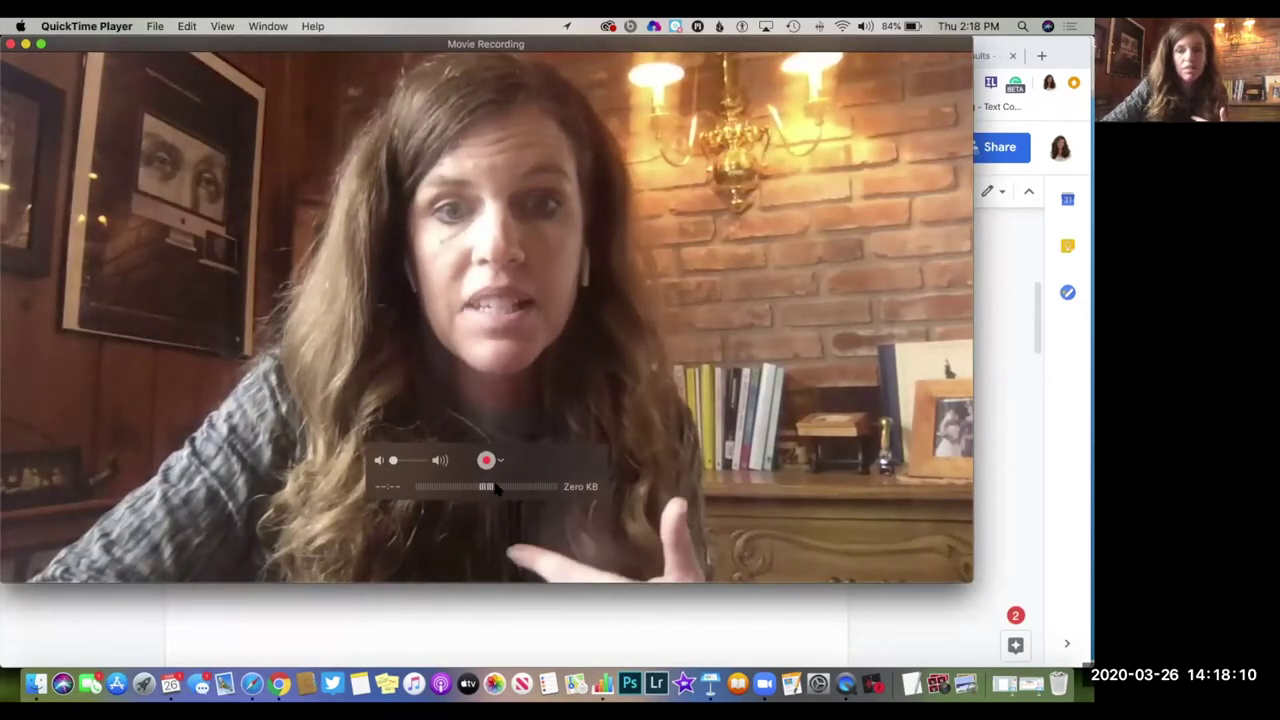
pyautogui.click(486, 460)
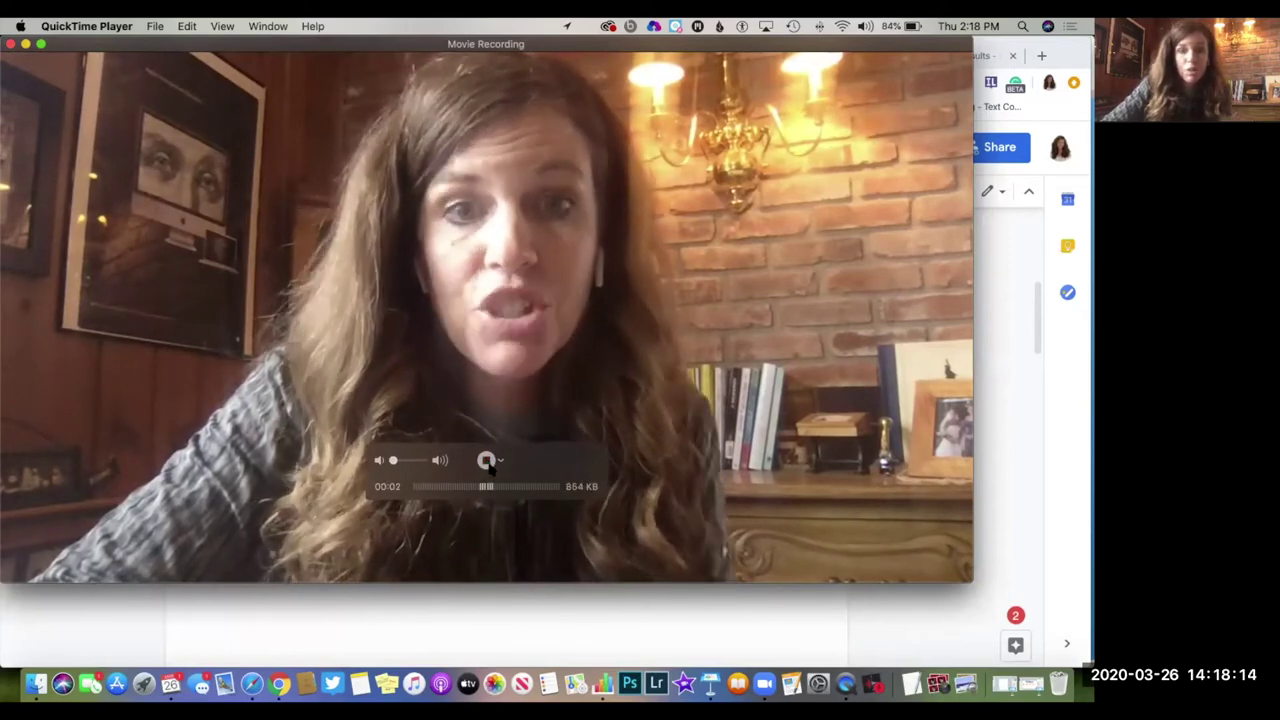
pyautogui.click(487, 461)
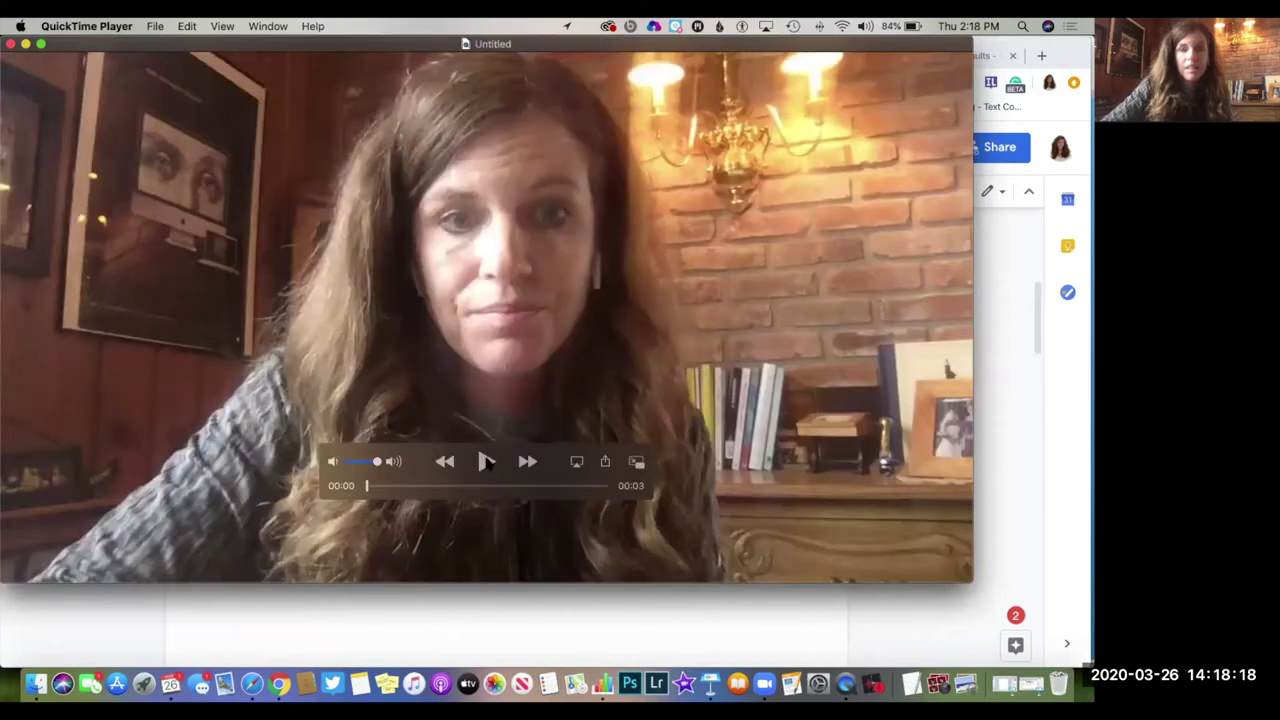
# - Bring up the save dialog for the movie clip, cancel it, and close the clip by deleting it
pyautogui.click(157, 27)
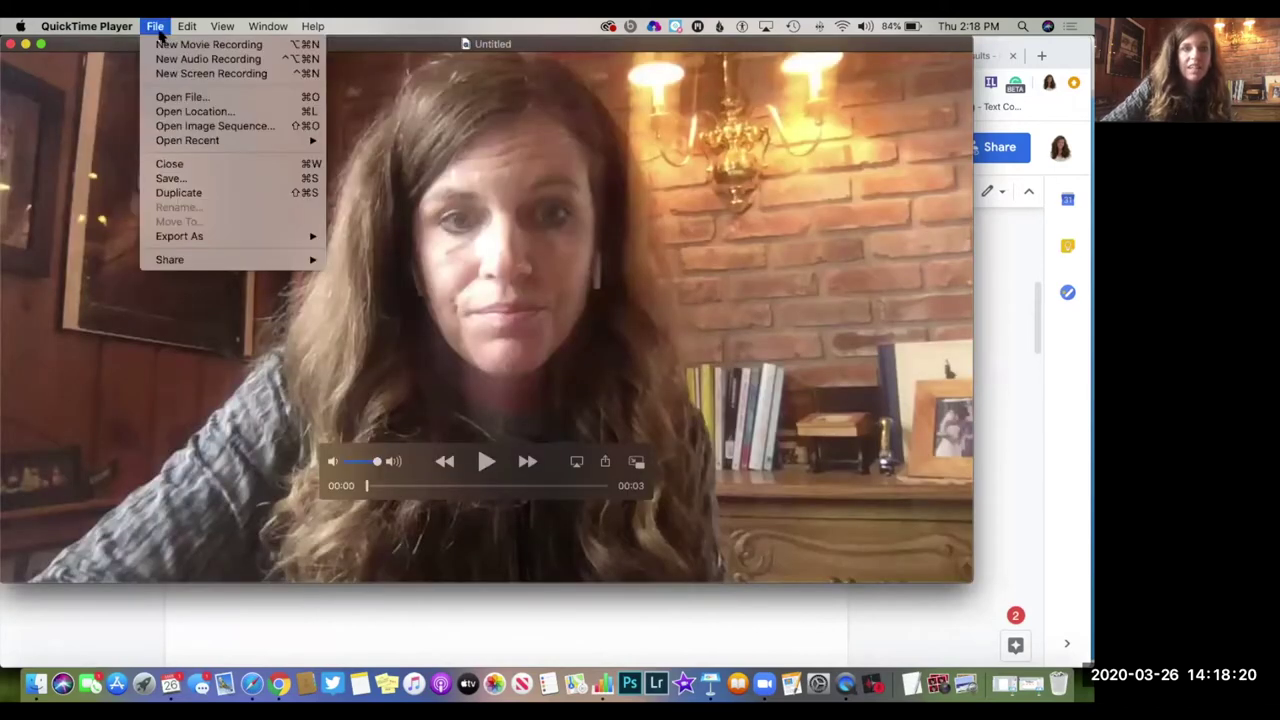
pyautogui.click(172, 180)
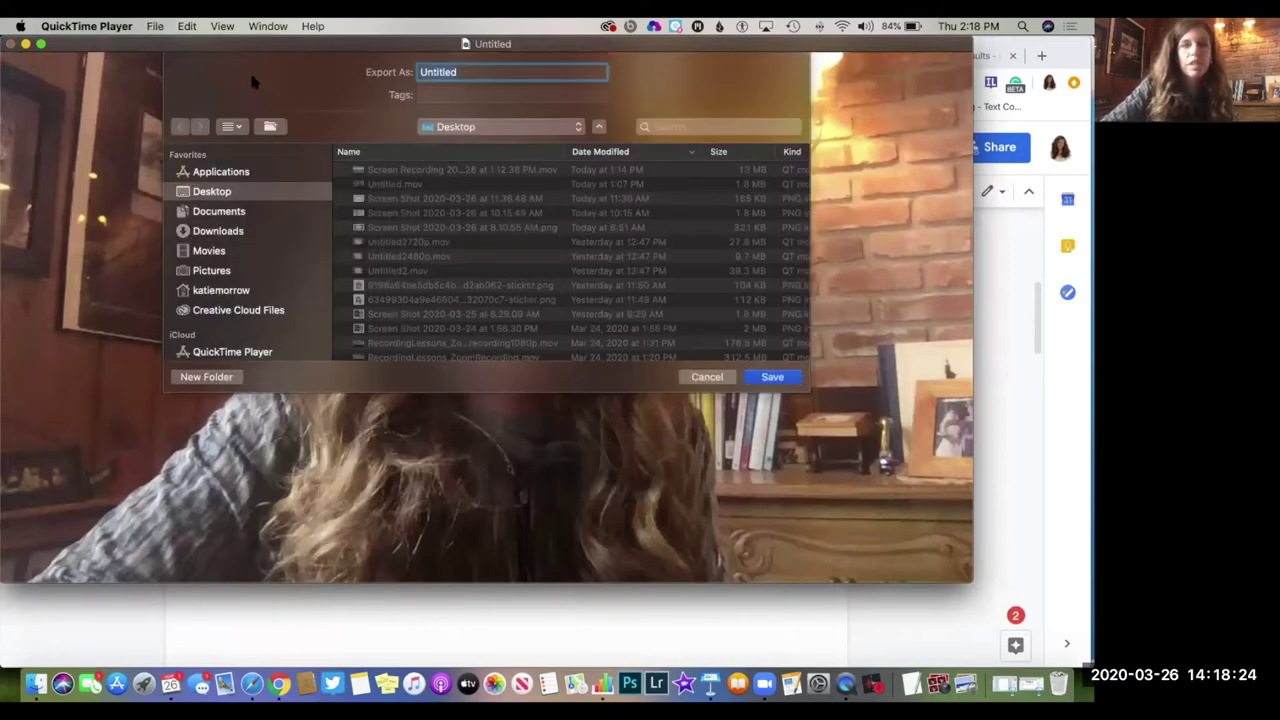
pyautogui.click(706, 378)
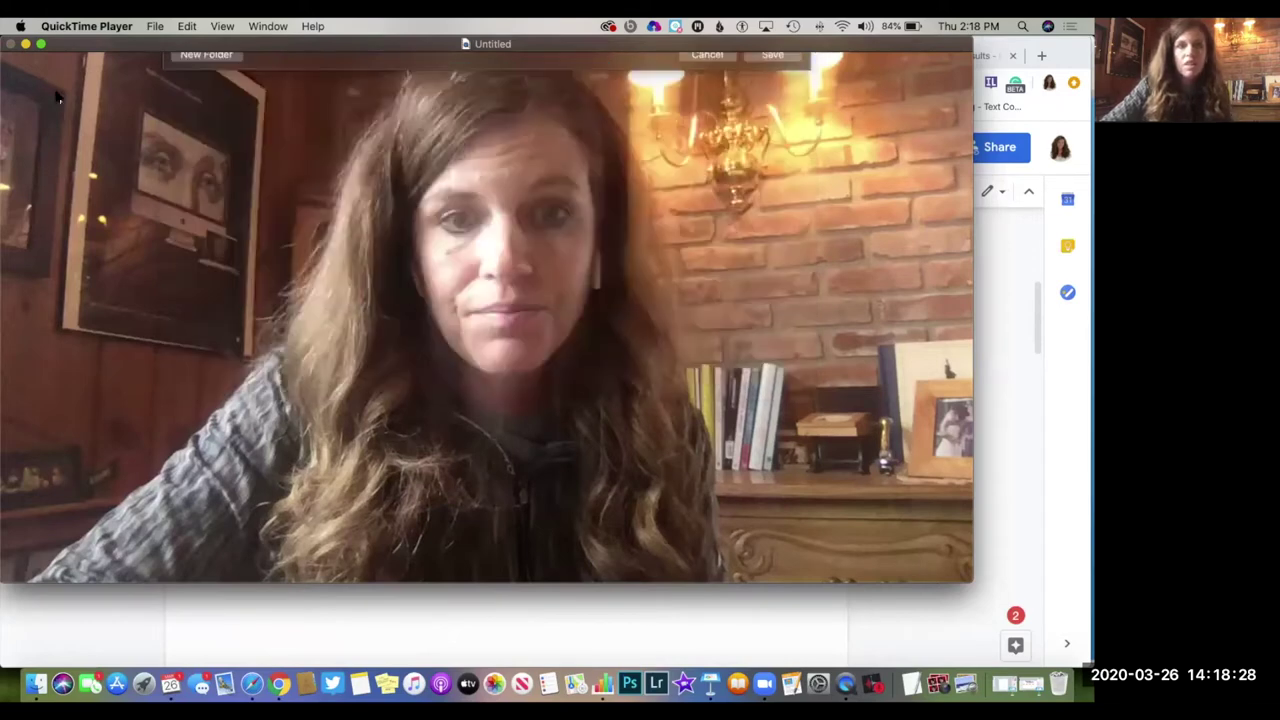
pyautogui.click(10, 44)
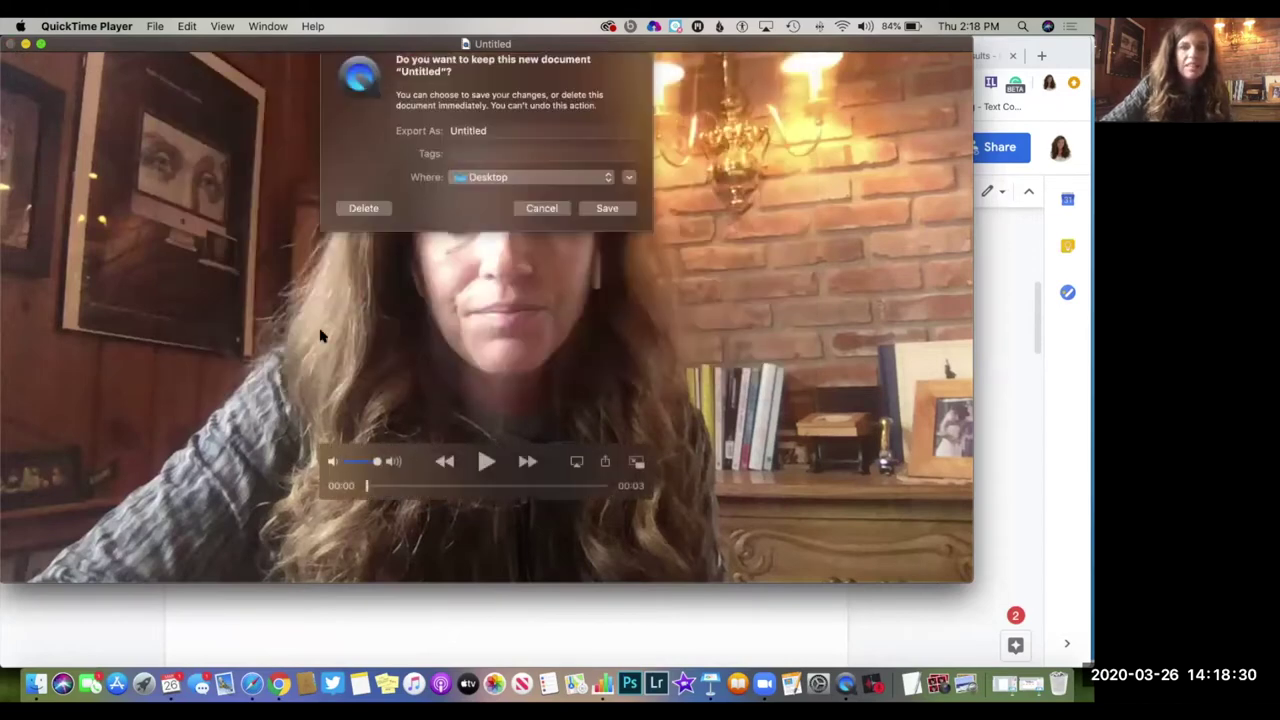
pyautogui.click(363, 222)
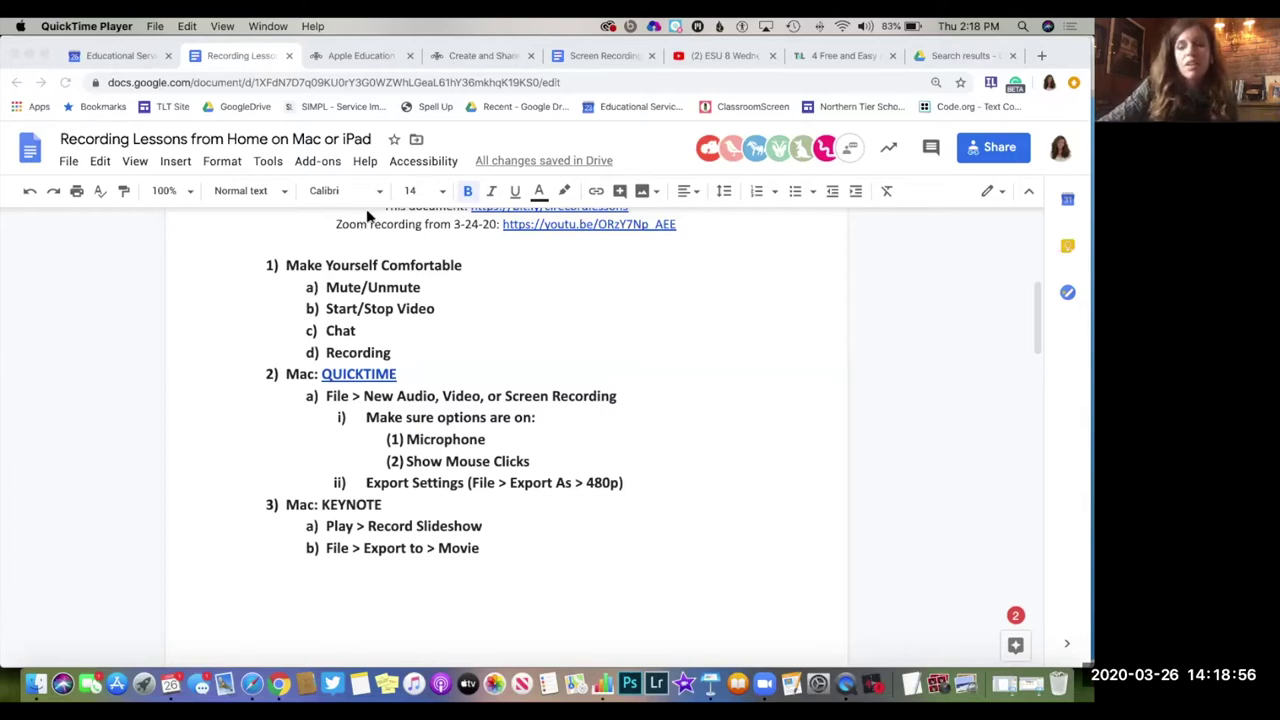
# - Examine the new-recording choices and the export resolutions that QuickTime Player offers
pyautogui.click(158, 27)
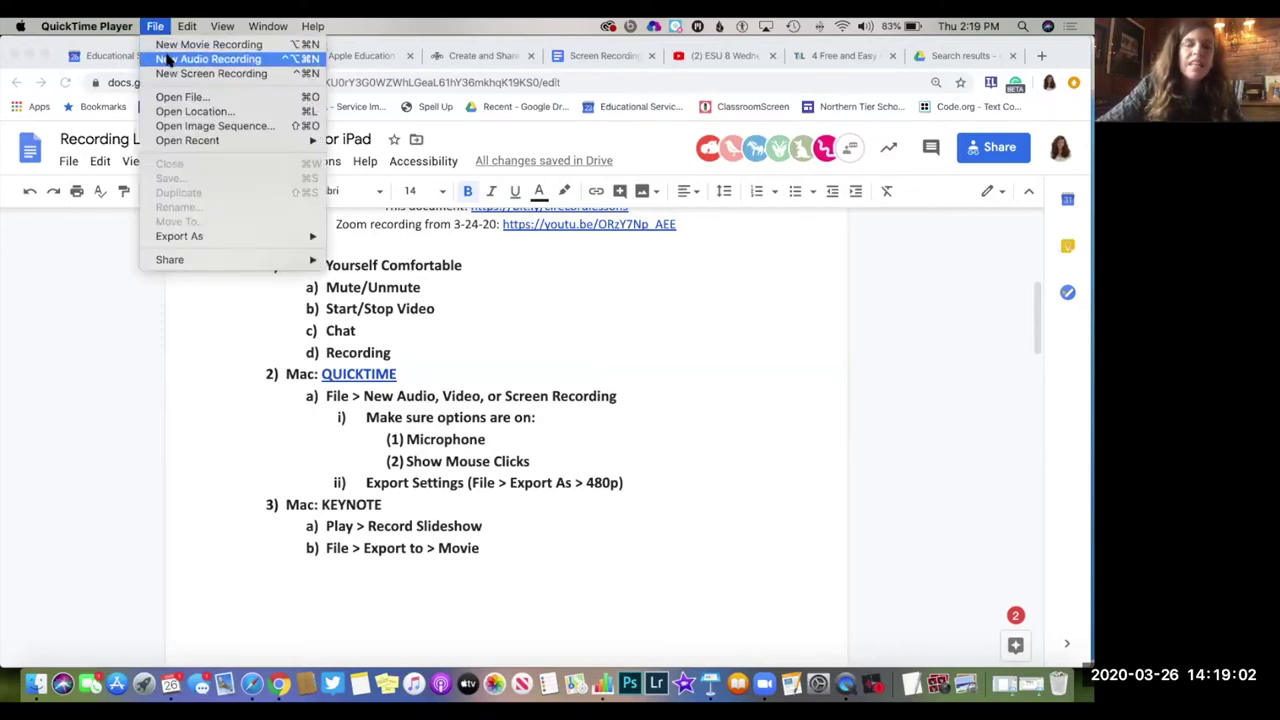
pyautogui.moveTo(188, 238)
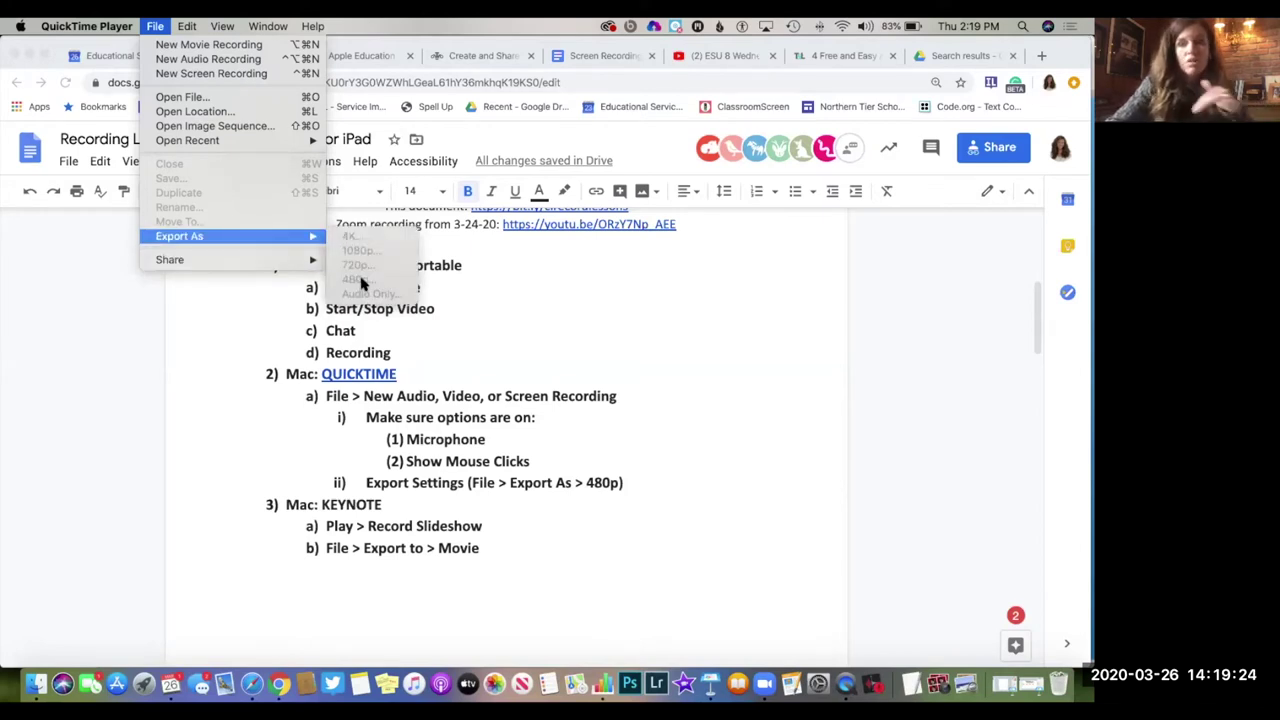
pyautogui.click(574, 289)
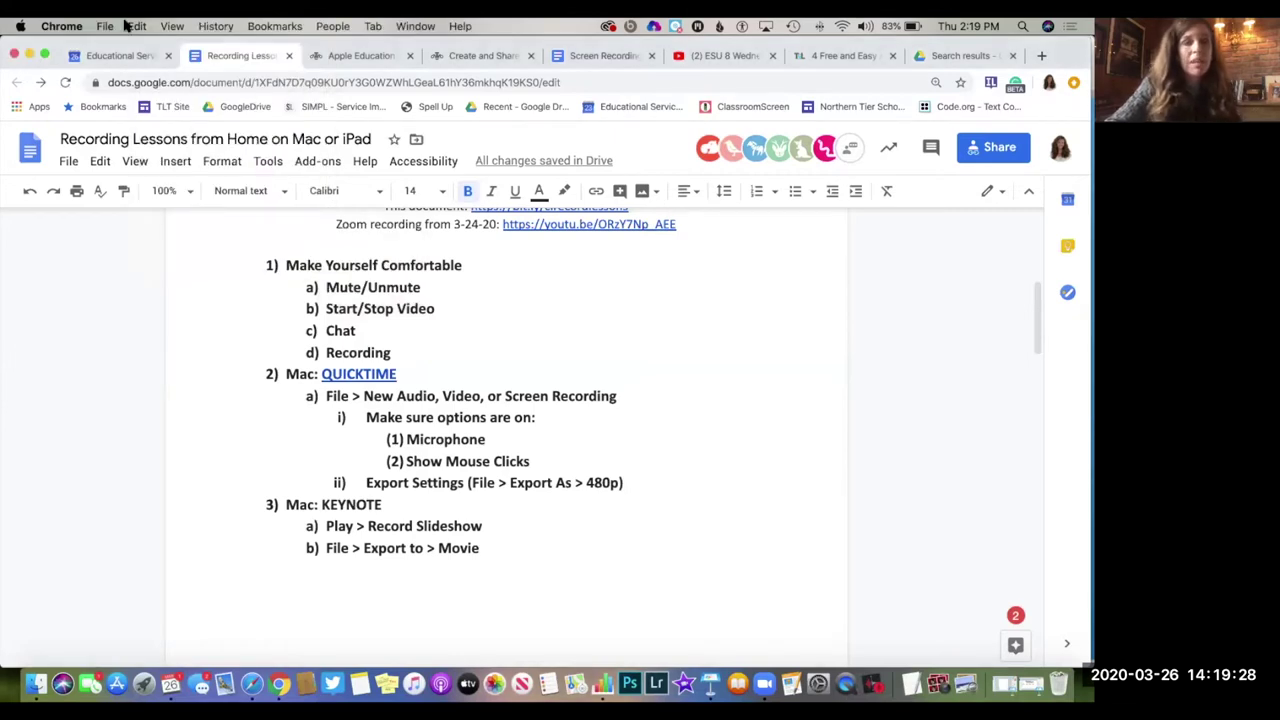
# - Switch back to QuickTime Player and make a new audio recording about 10 seconds long
pyautogui.click(846, 684)
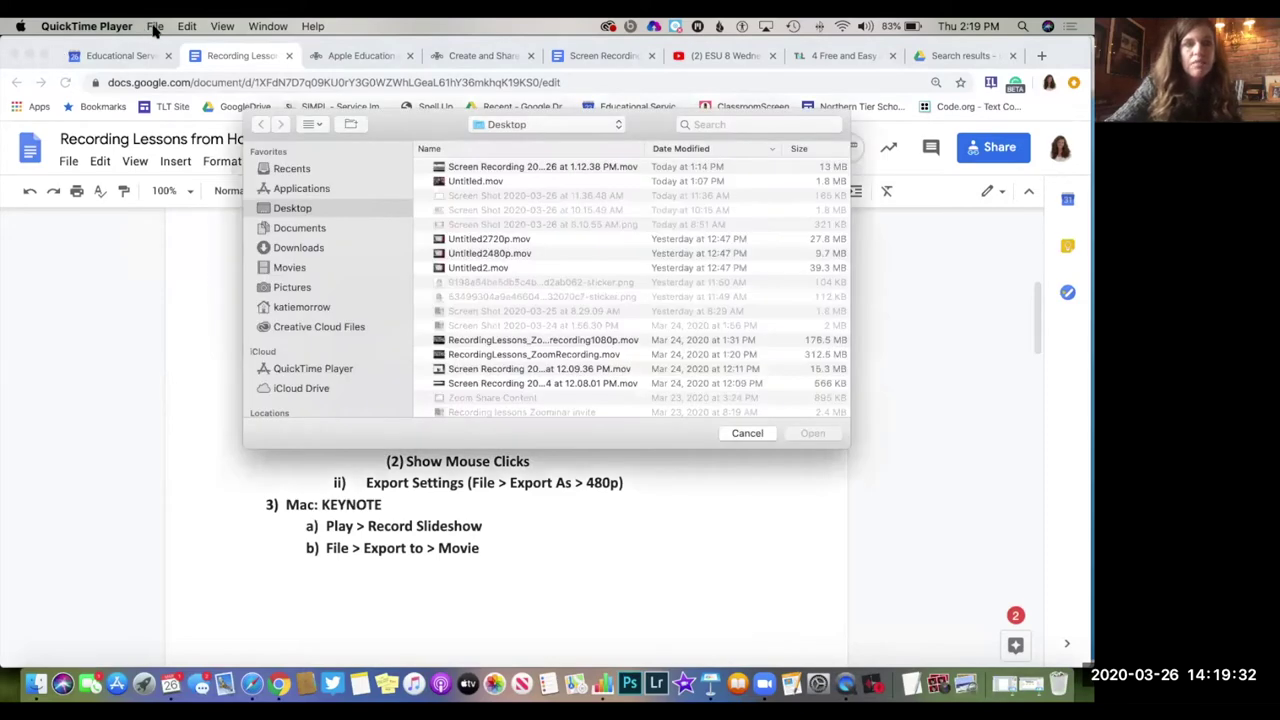
pyautogui.click(155, 27)
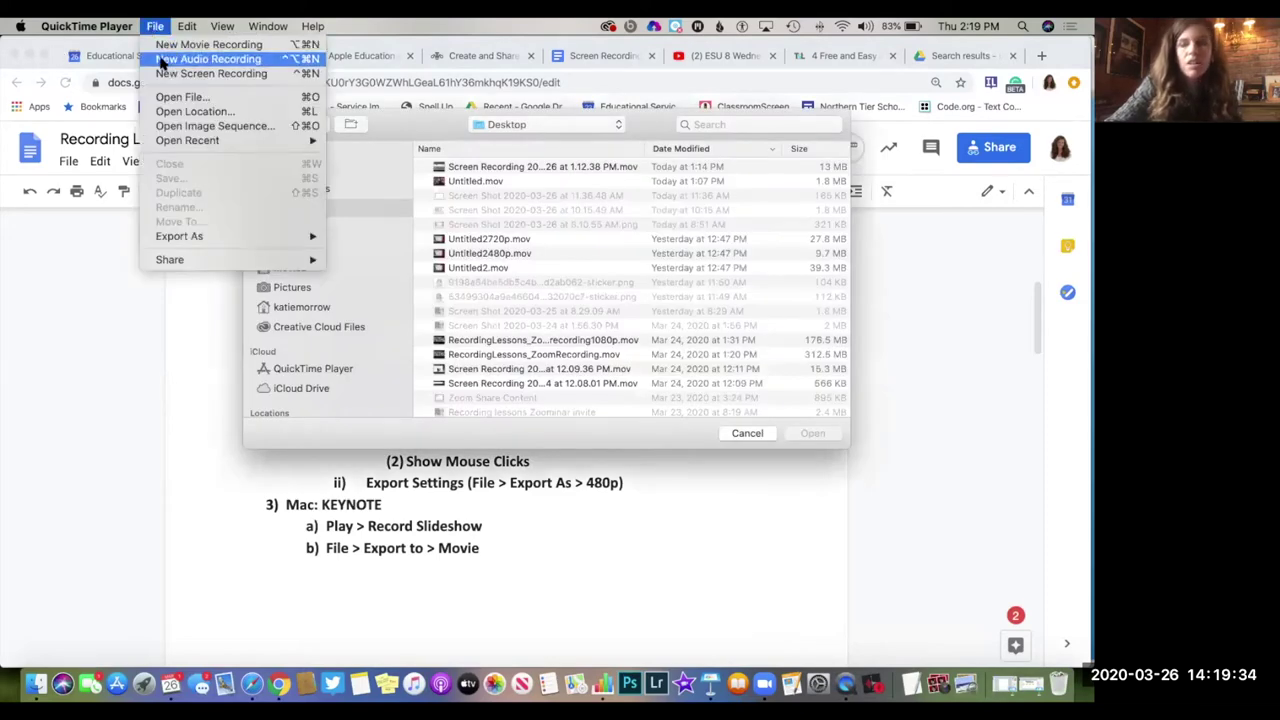
pyautogui.click(160, 60)
pyautogui.moveTo(174, 130); pyautogui.dragTo(518, 274)
pyautogui.click(492, 306)
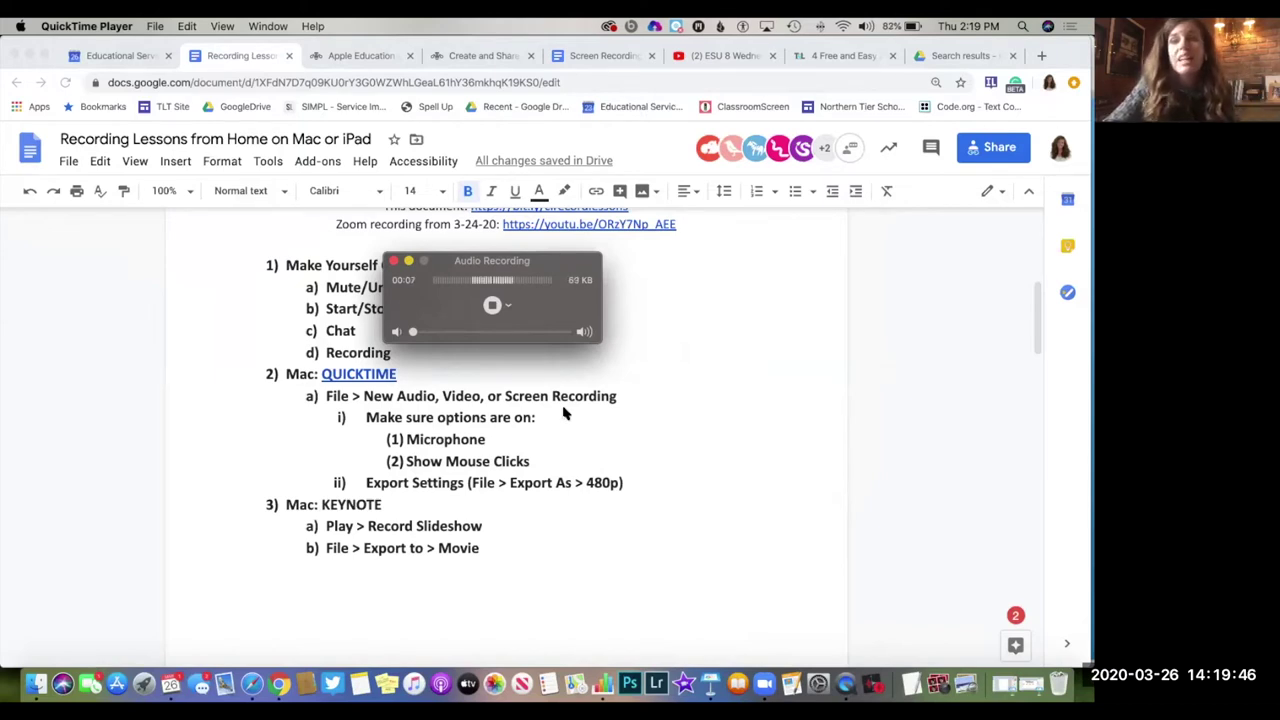
pyautogui.click(492, 305)
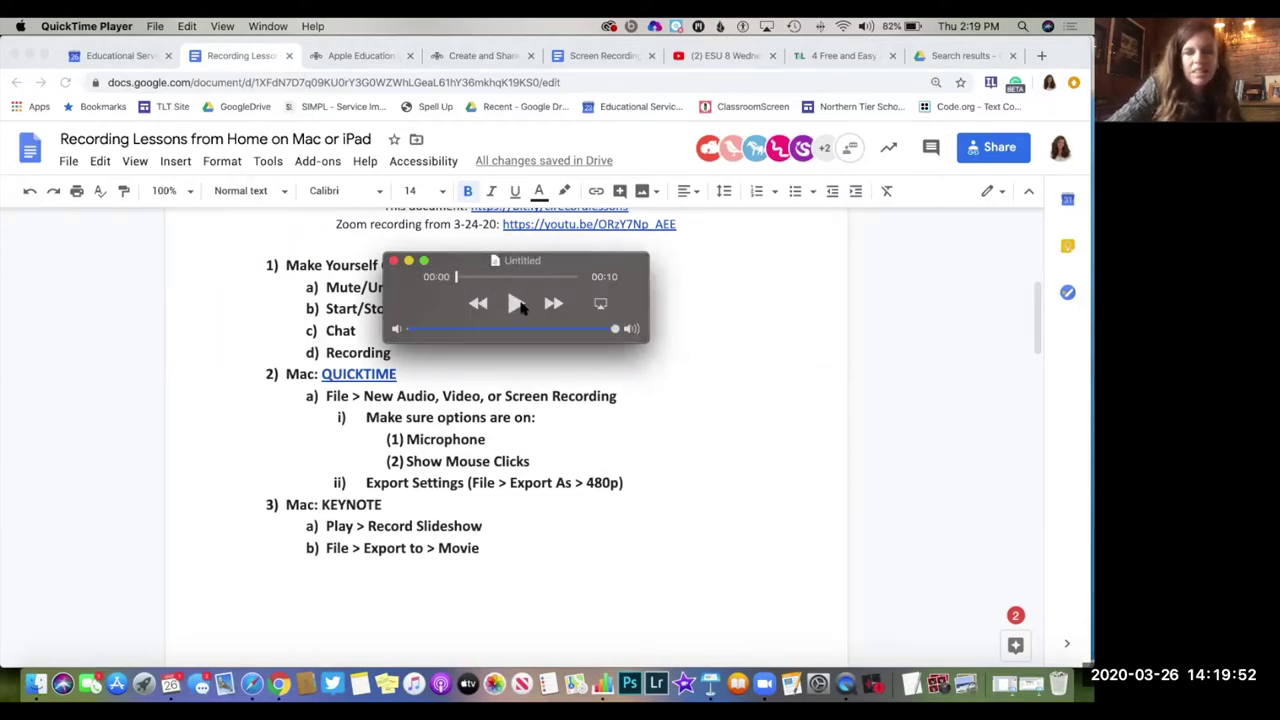
# - Look at the save command for the audio recording, and close the recording by deleting it
pyautogui.click(155, 26)
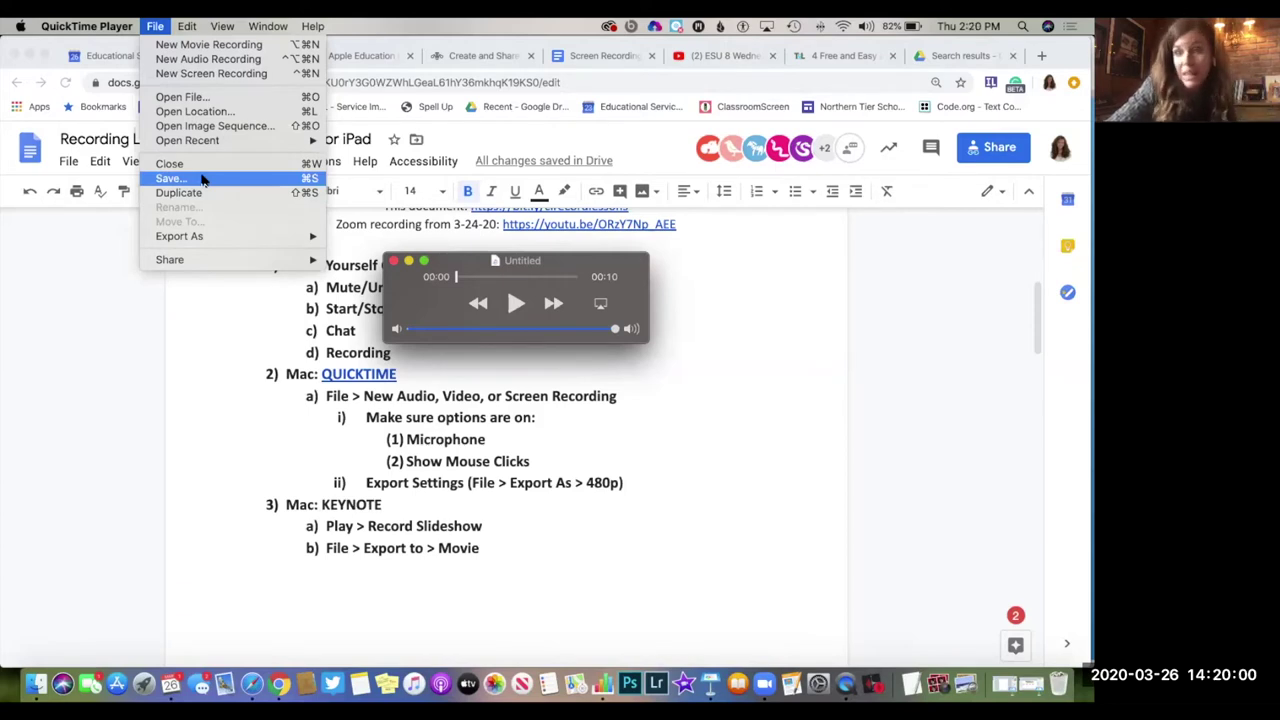
pyautogui.click(392, 261)
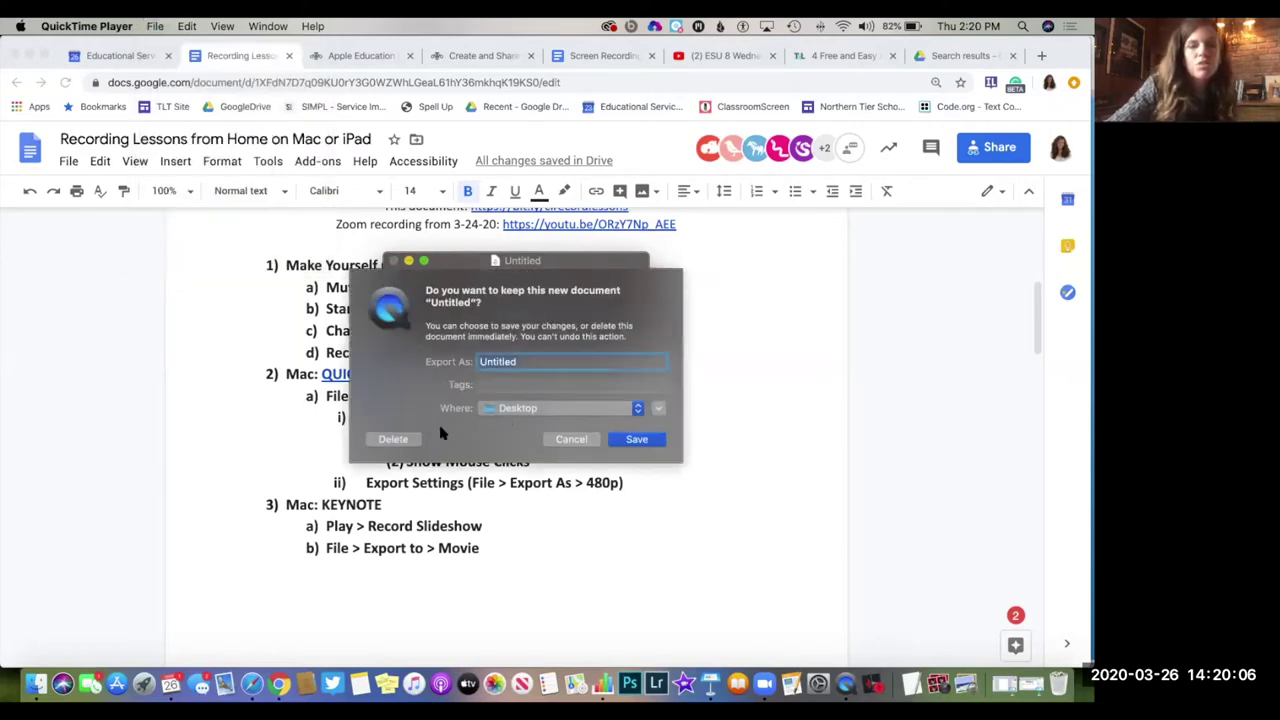
pyautogui.click(395, 439)
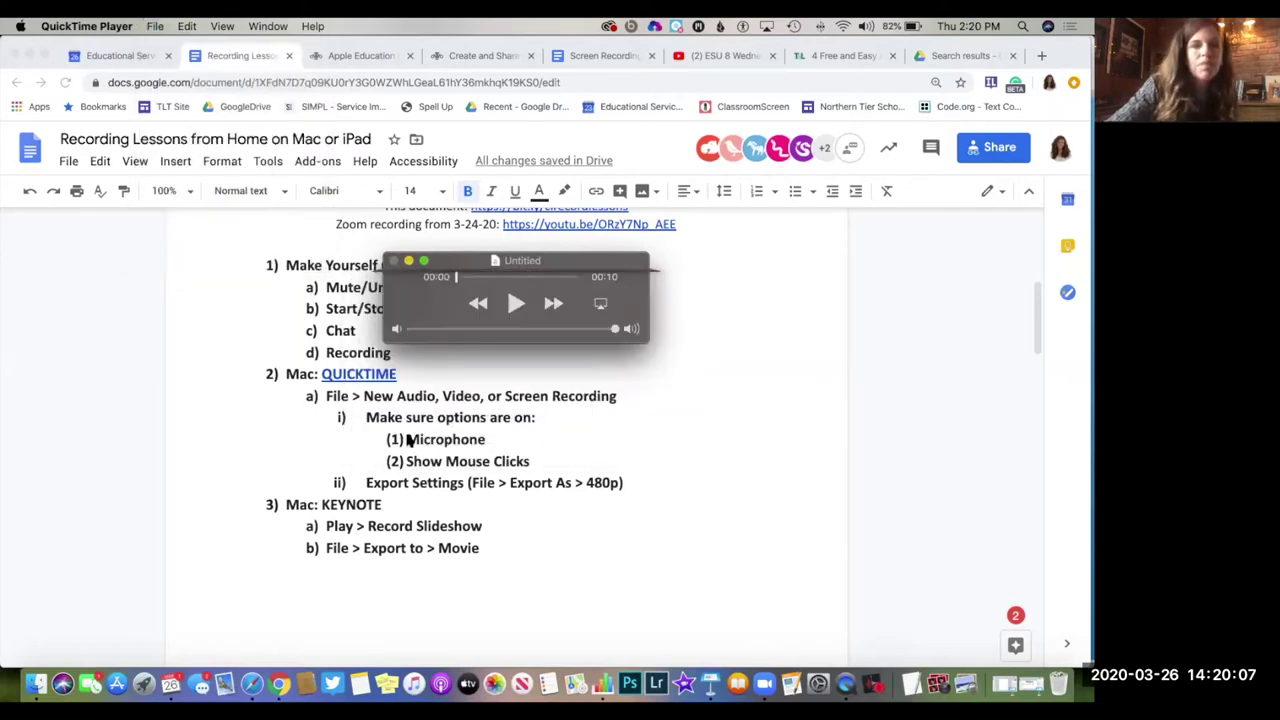
# - Set up a new screen recording and review its save location, timer, microphone and mouse-click options
pyautogui.click(155, 28)
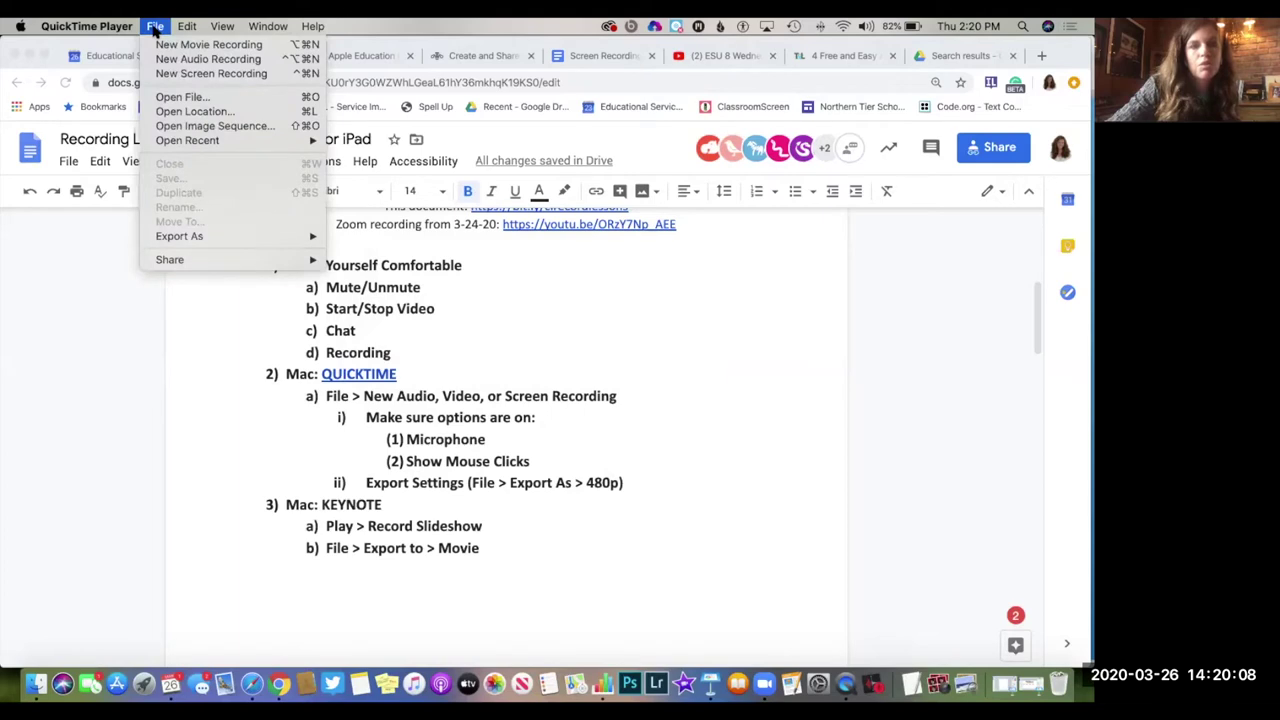
pyautogui.click(165, 76)
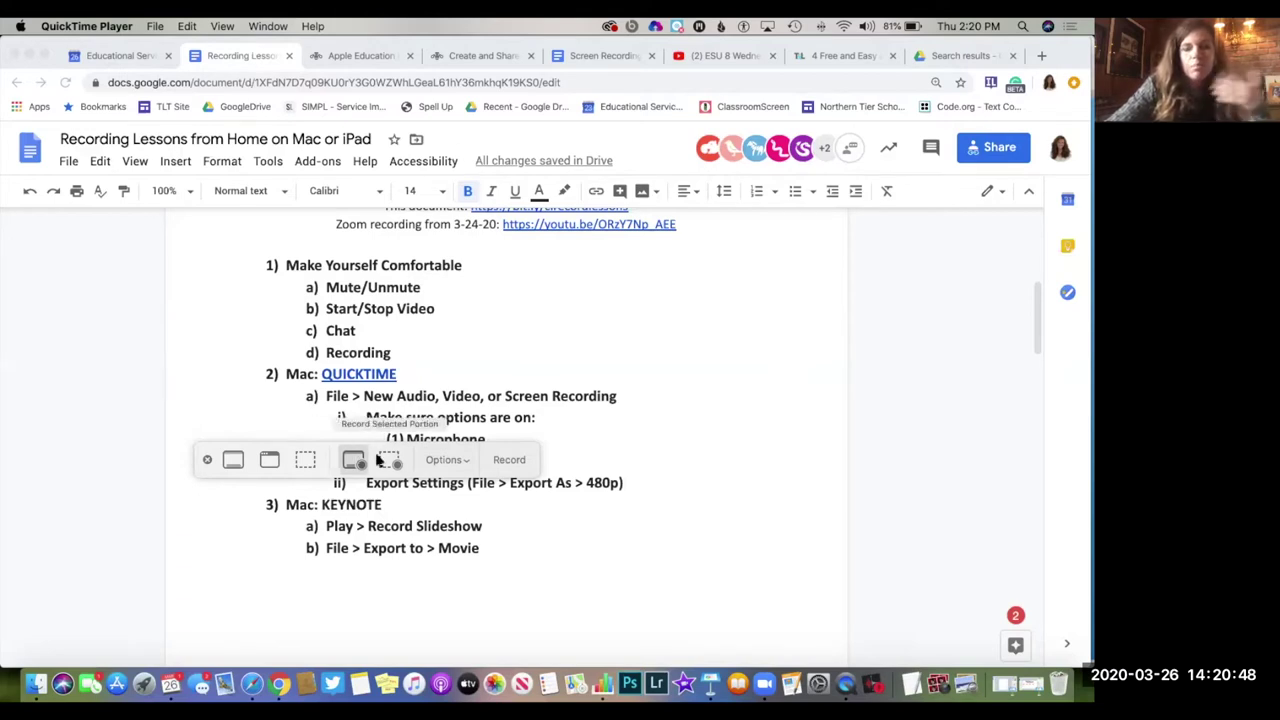
pyautogui.click(460, 462)
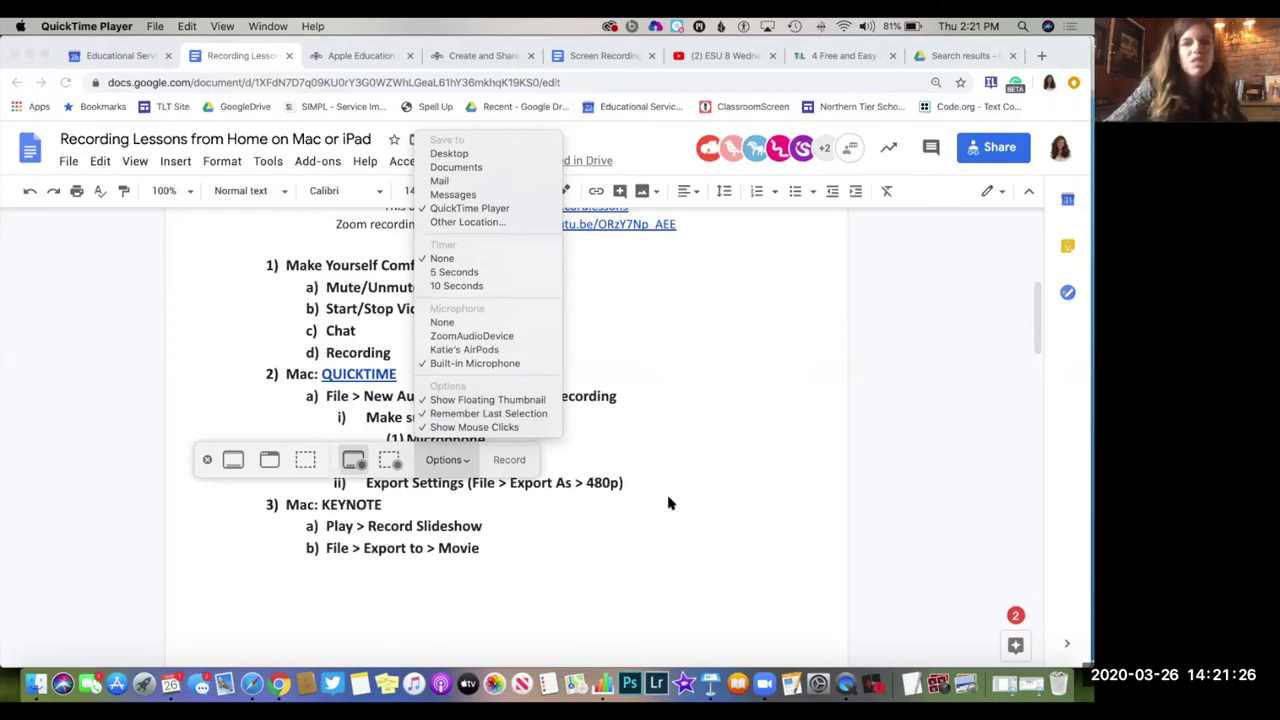
pyautogui.click(562, 546)
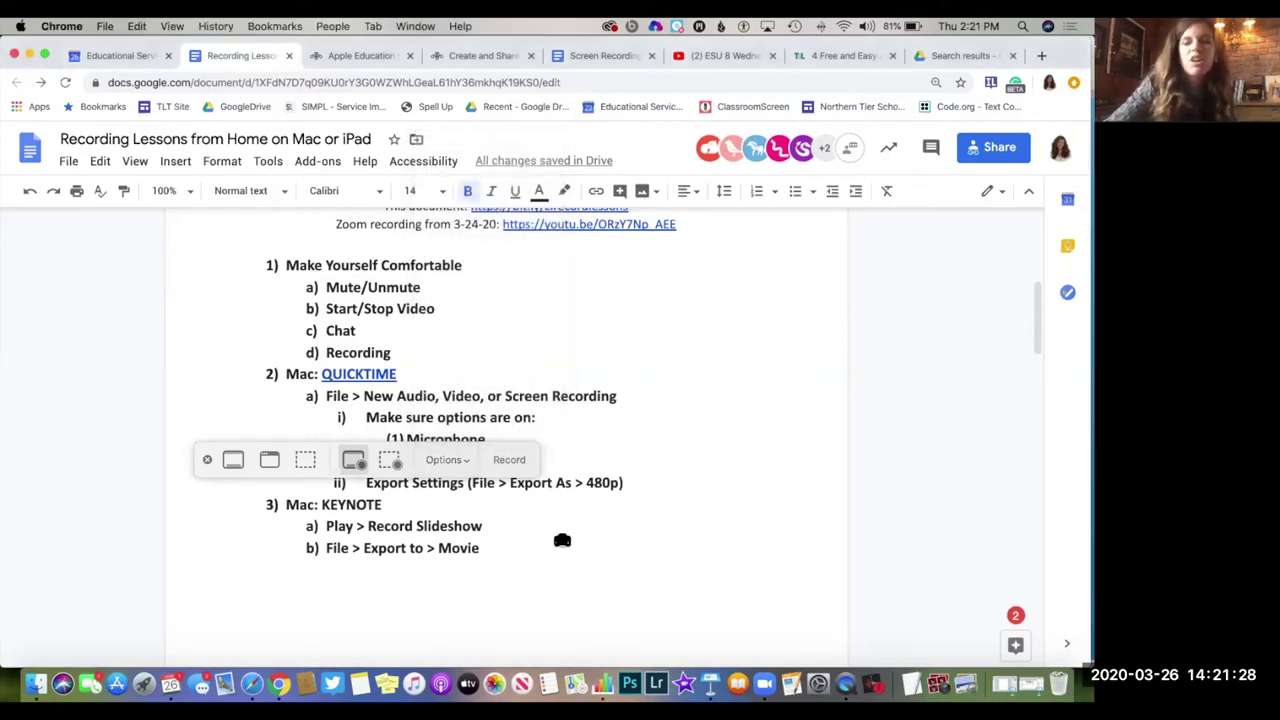
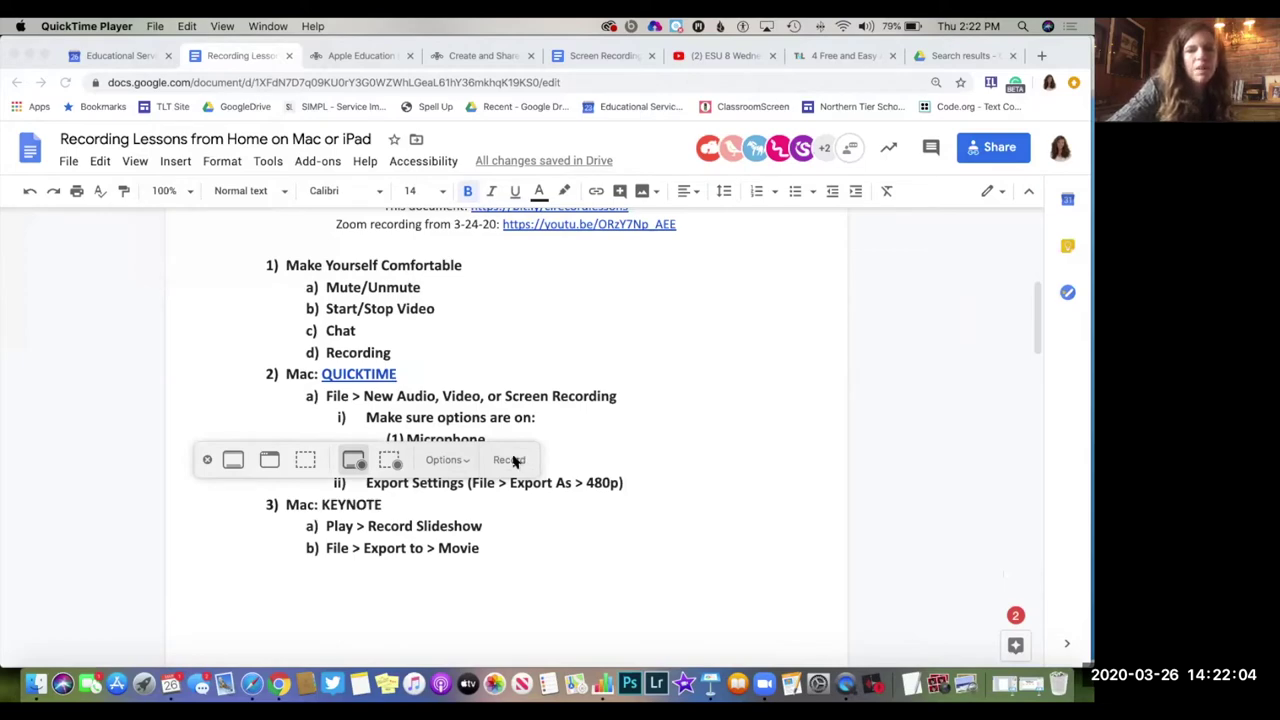
# - Make a screen recording about 16 seconds long while scrolling through the lesson document, and stop it
pyautogui.click(509, 460)
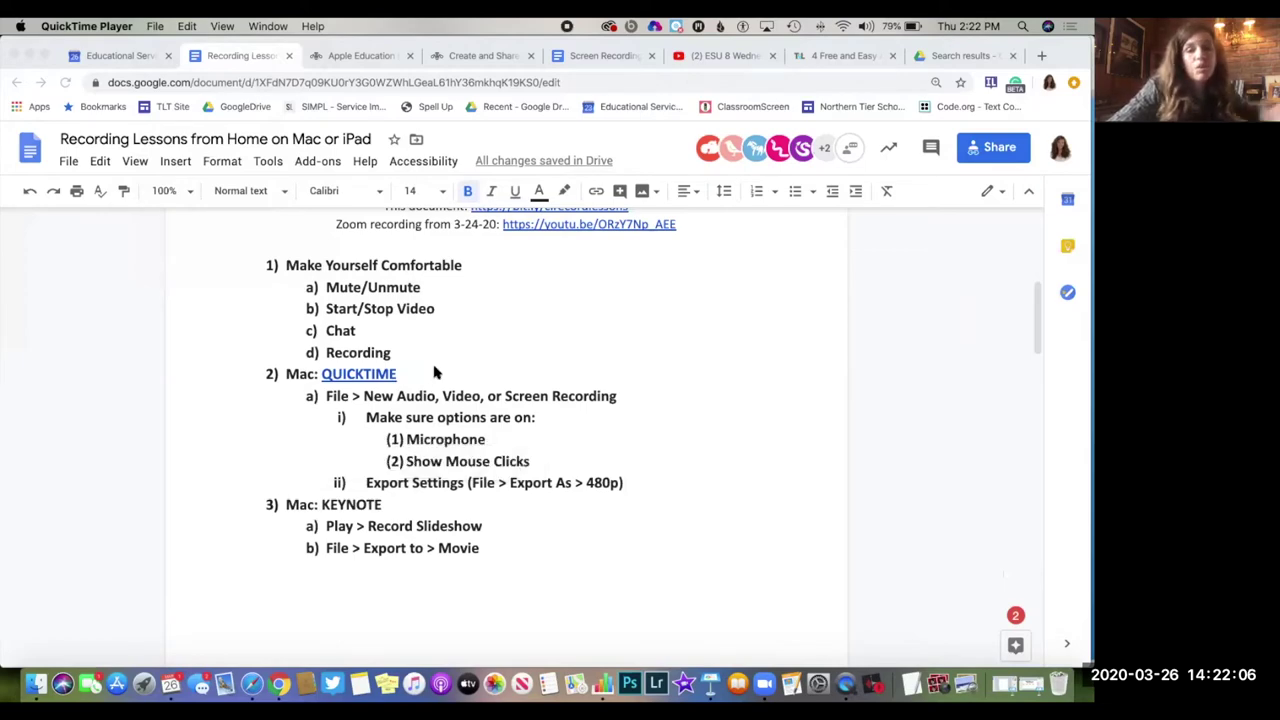
pyautogui.scroll(2, 474, 363)
pyautogui.scroll(-12, 476, 364)
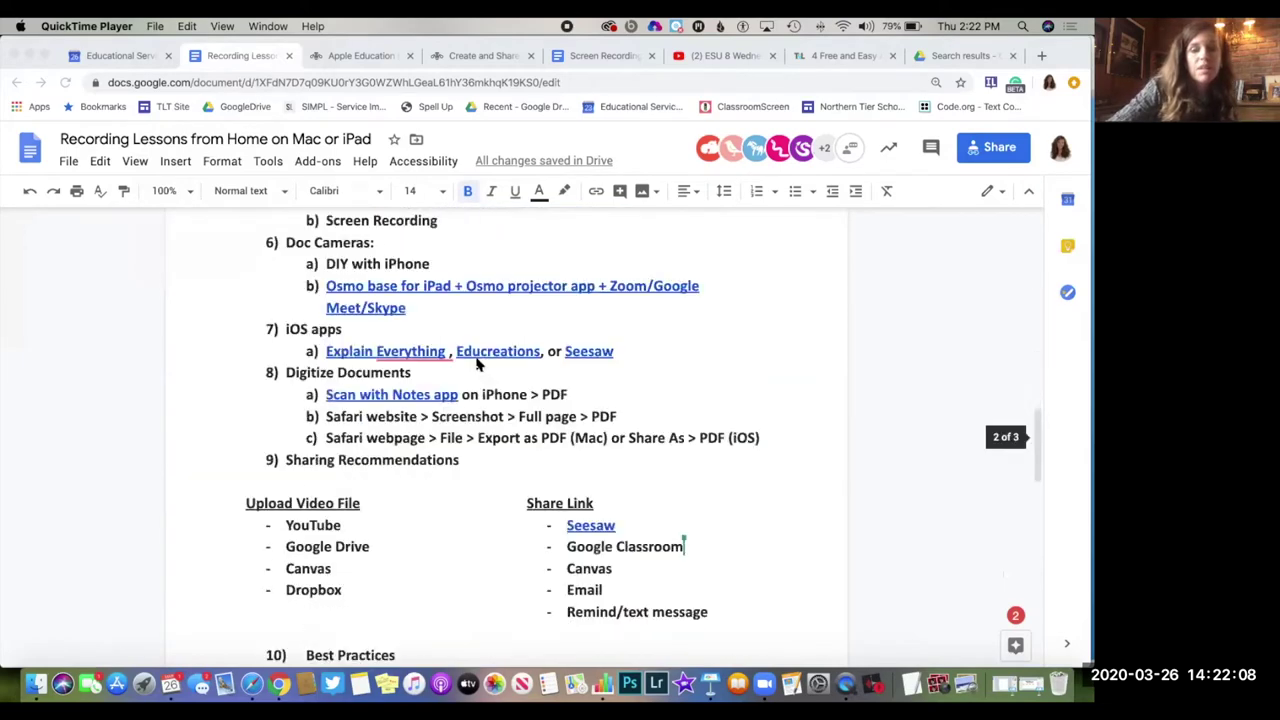
pyautogui.scroll(10, 476, 364)
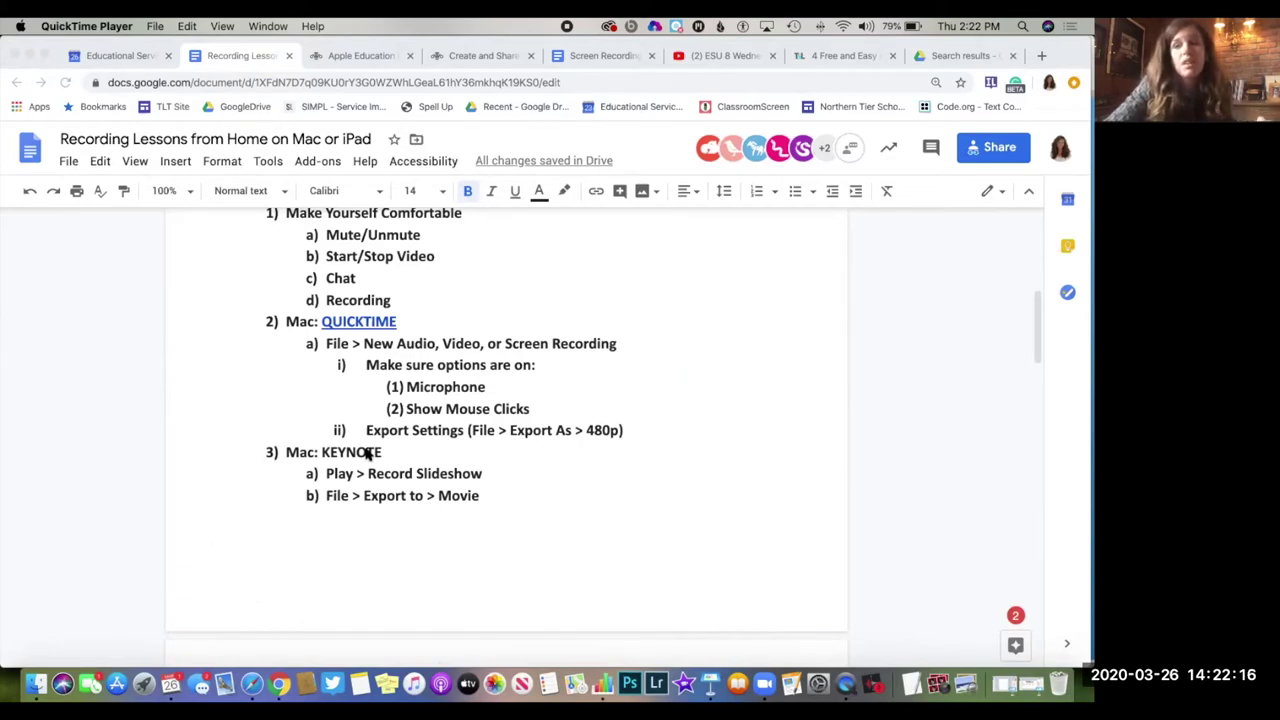
pyautogui.click(567, 28)
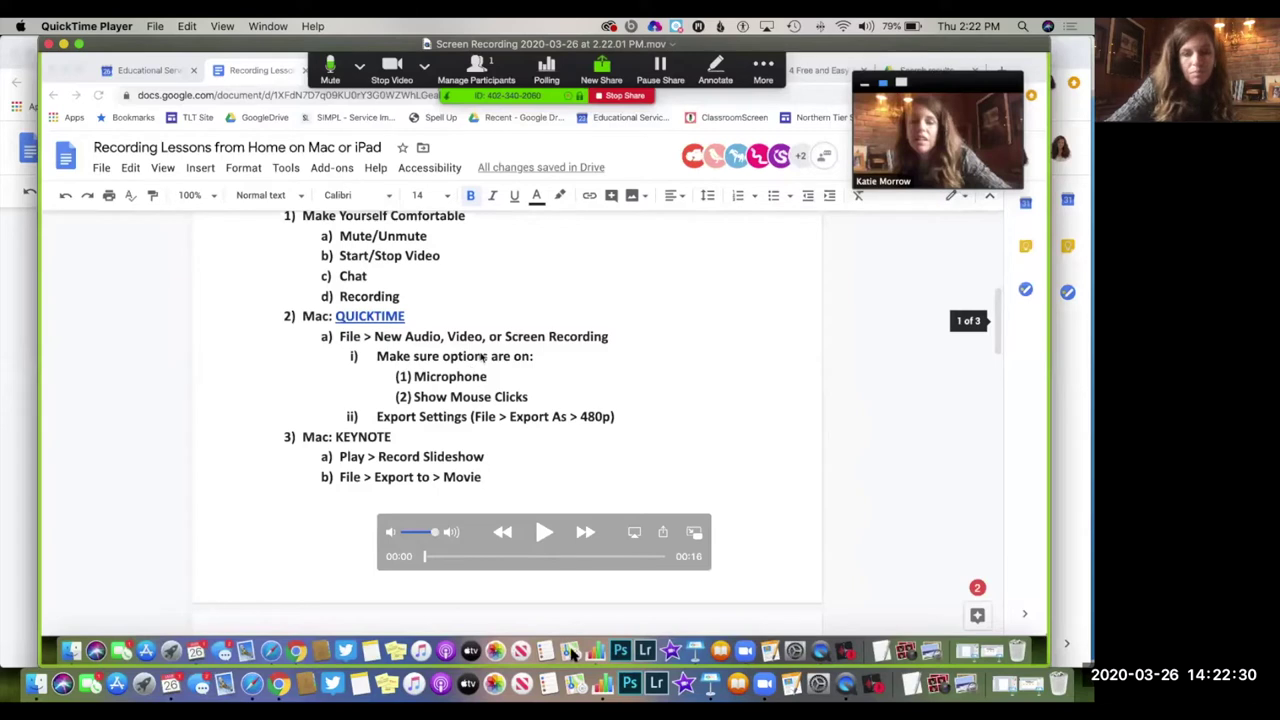
# - Play back the new screen recording and pause it at about 11 seconds
pyautogui.click(540, 536)
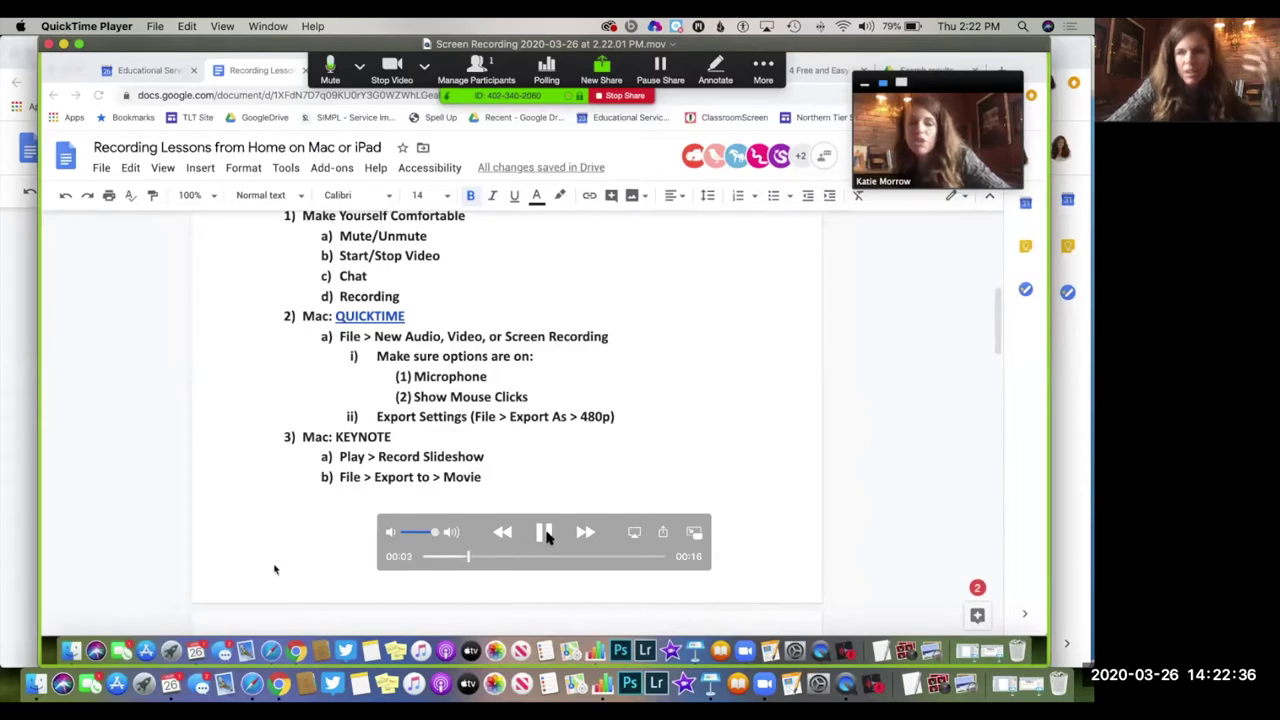
pyautogui.click(547, 537)
pyautogui.click(545, 534)
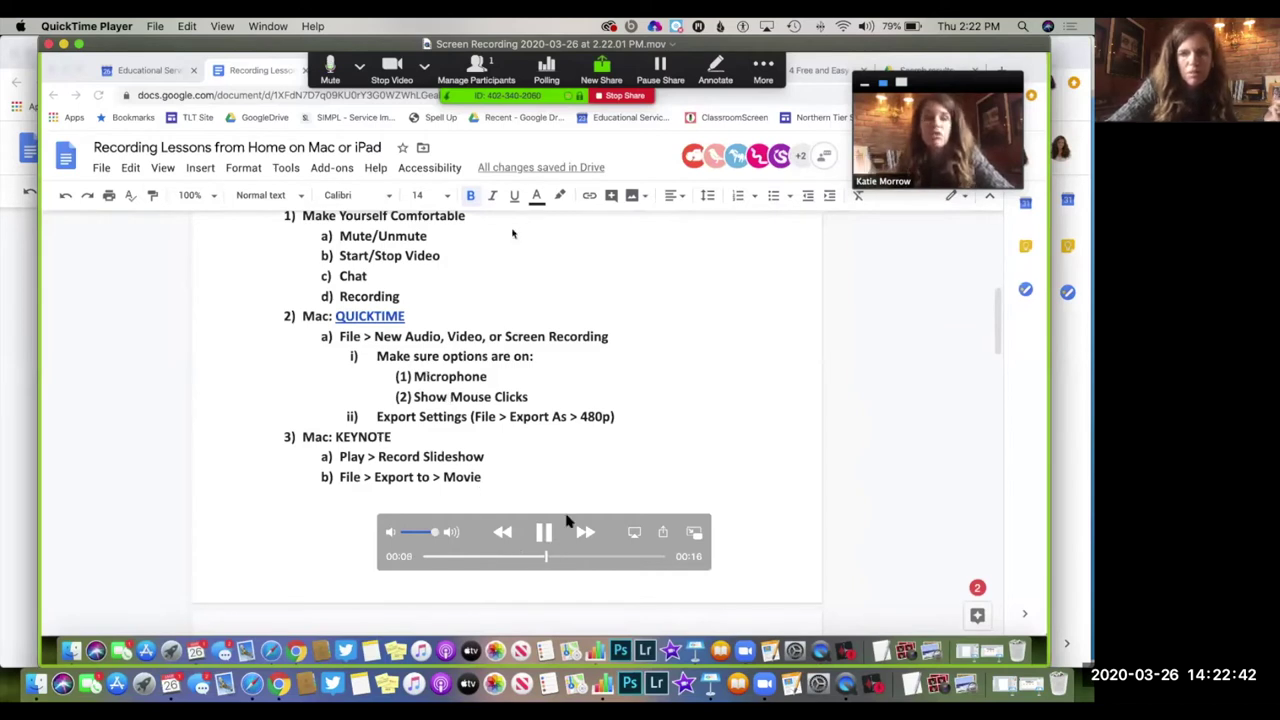
pyautogui.click(543, 532)
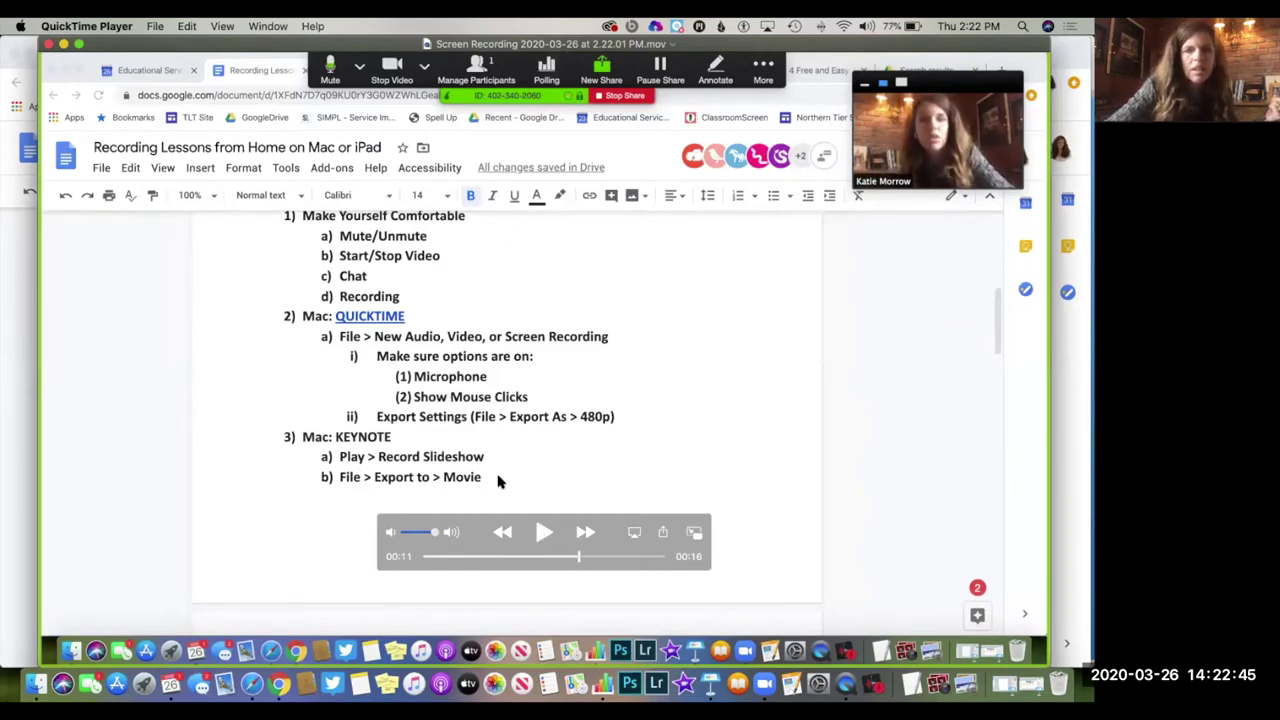
# - Try to export the screen recording as 480p to the Desktop over the existing file, cancel the export and close the recording
pyautogui.click(155, 27)
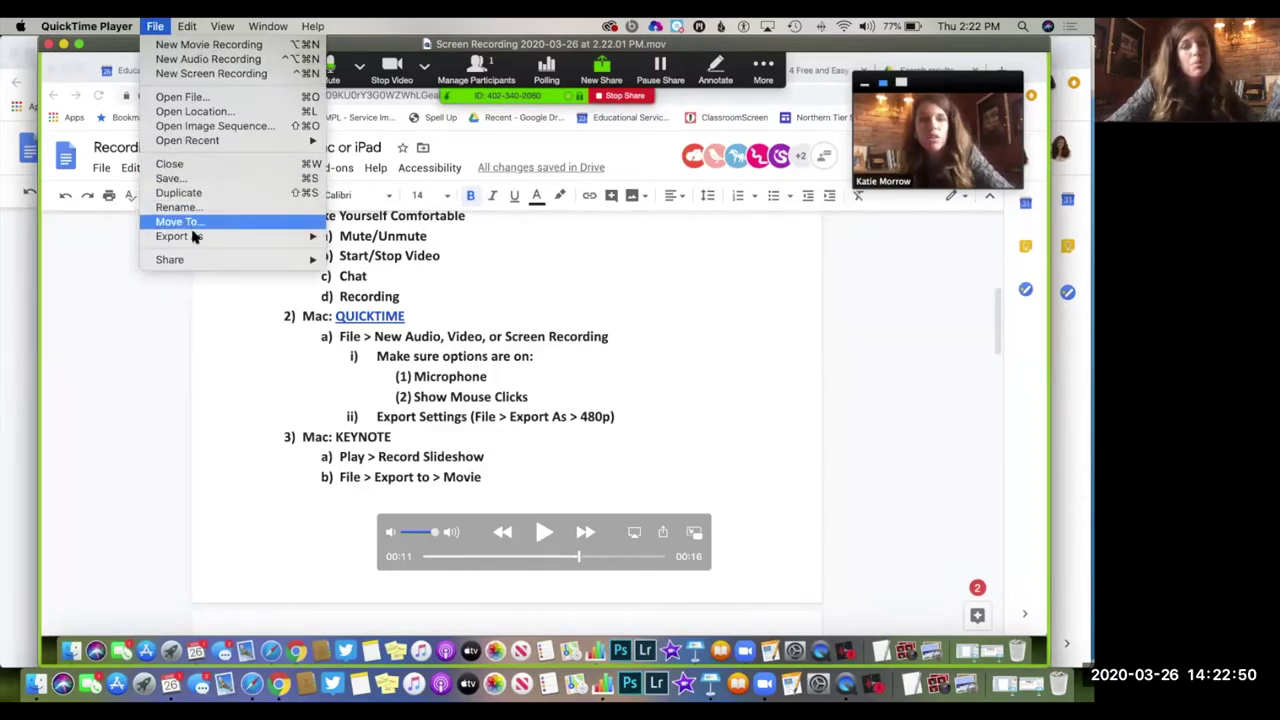
pyautogui.moveTo(194, 238)
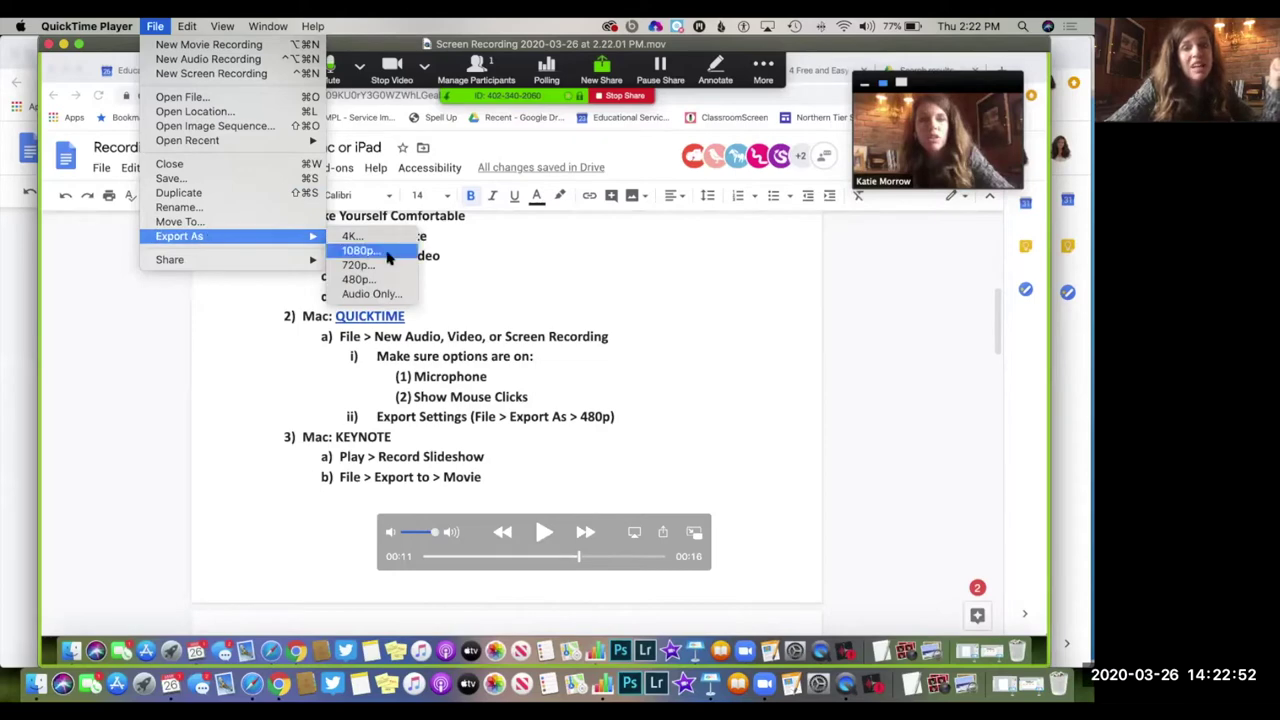
pyautogui.click(358, 280)
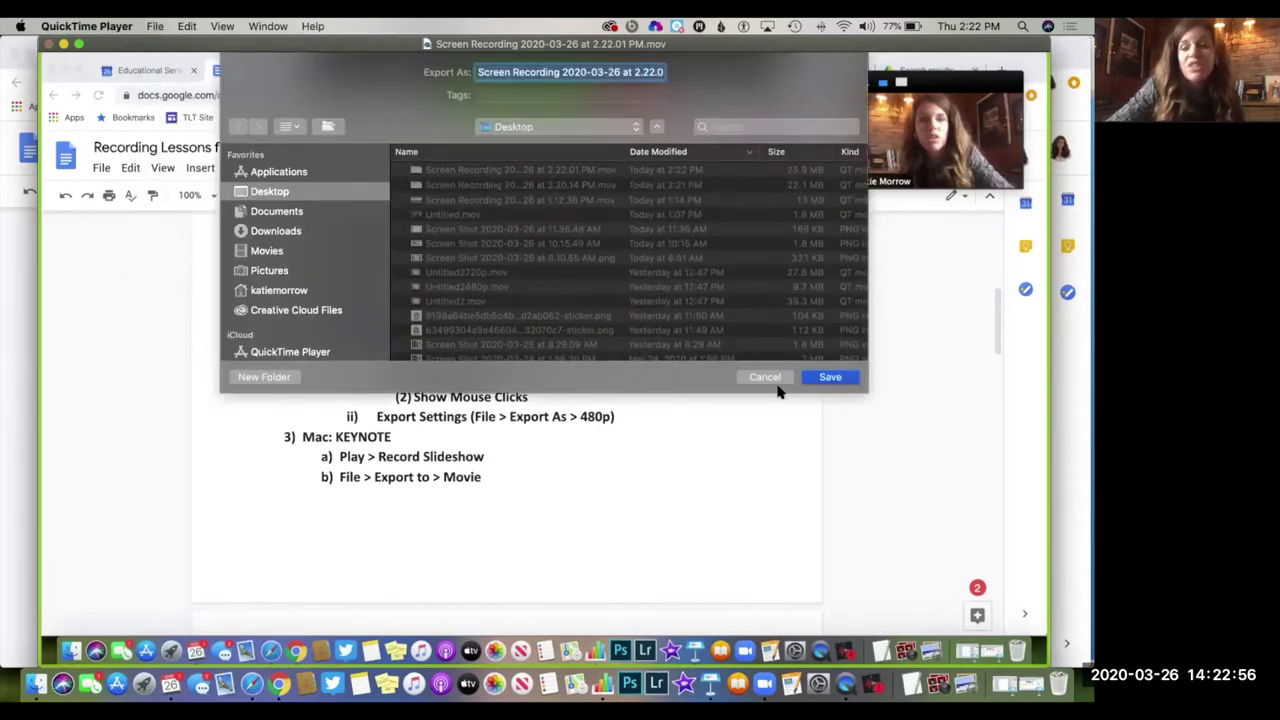
pyautogui.click(826, 378)
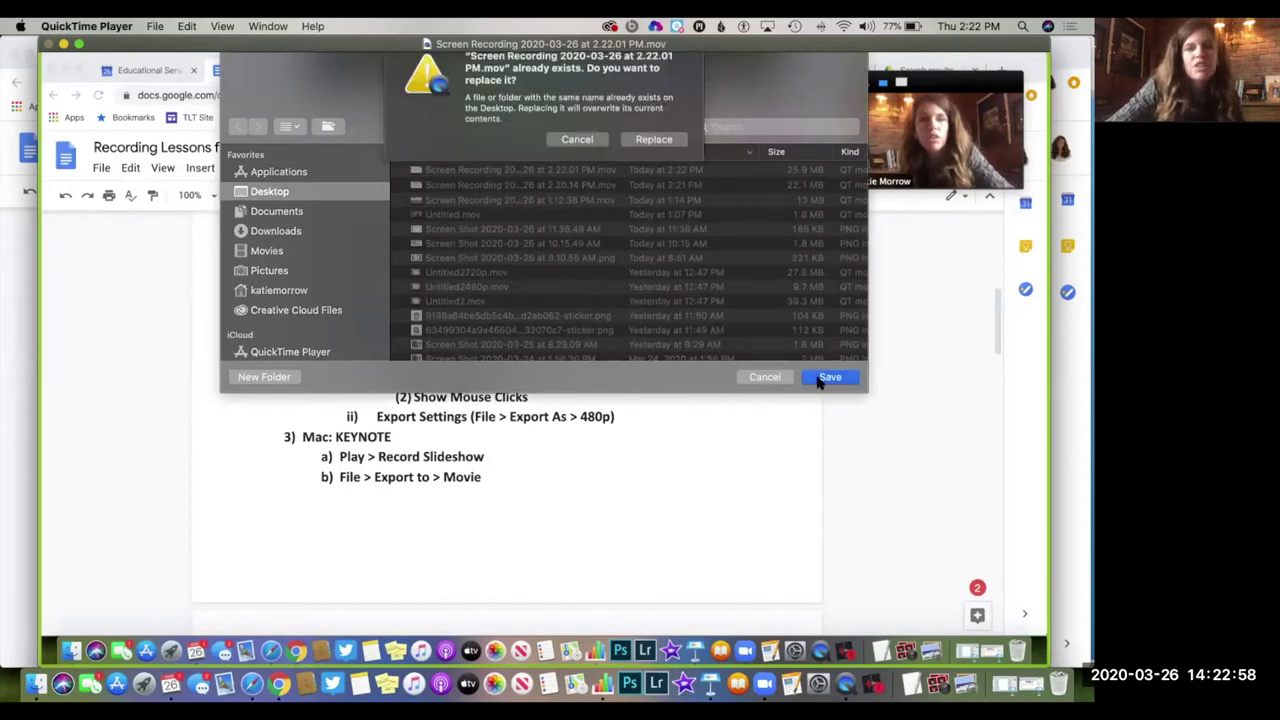
pyautogui.click(654, 156)
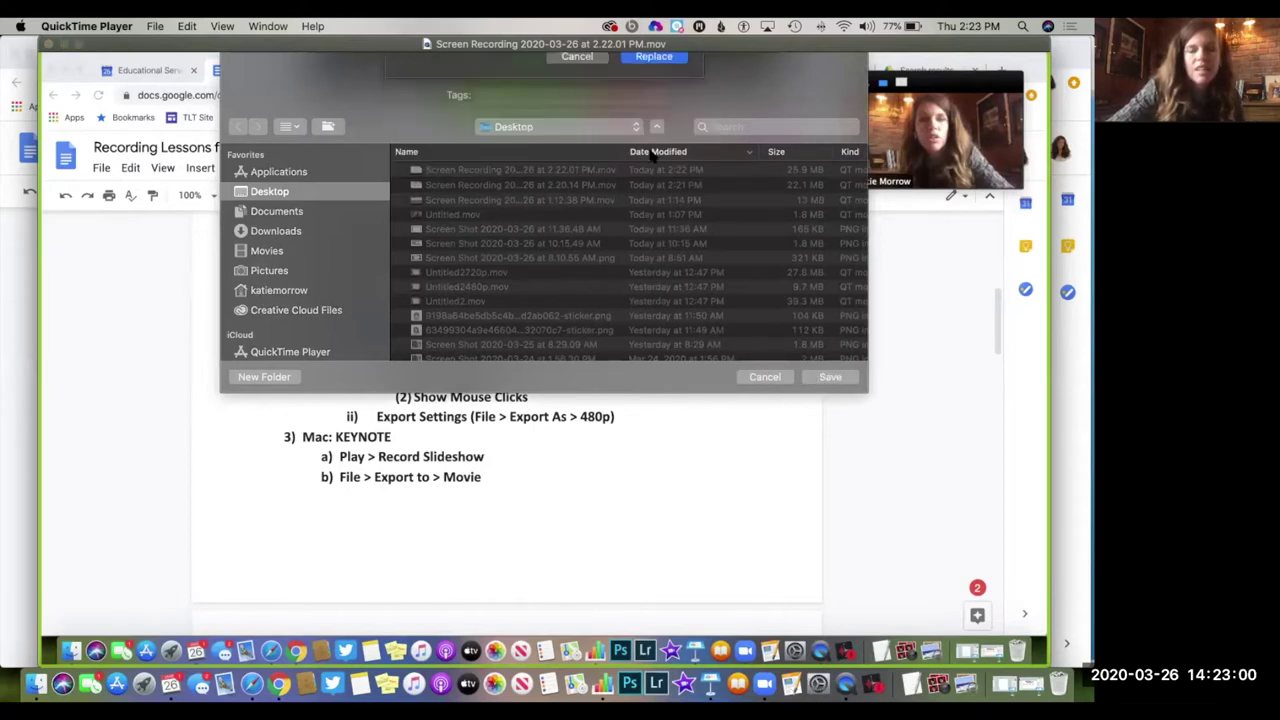
pyautogui.click(656, 134)
pyautogui.click(765, 377)
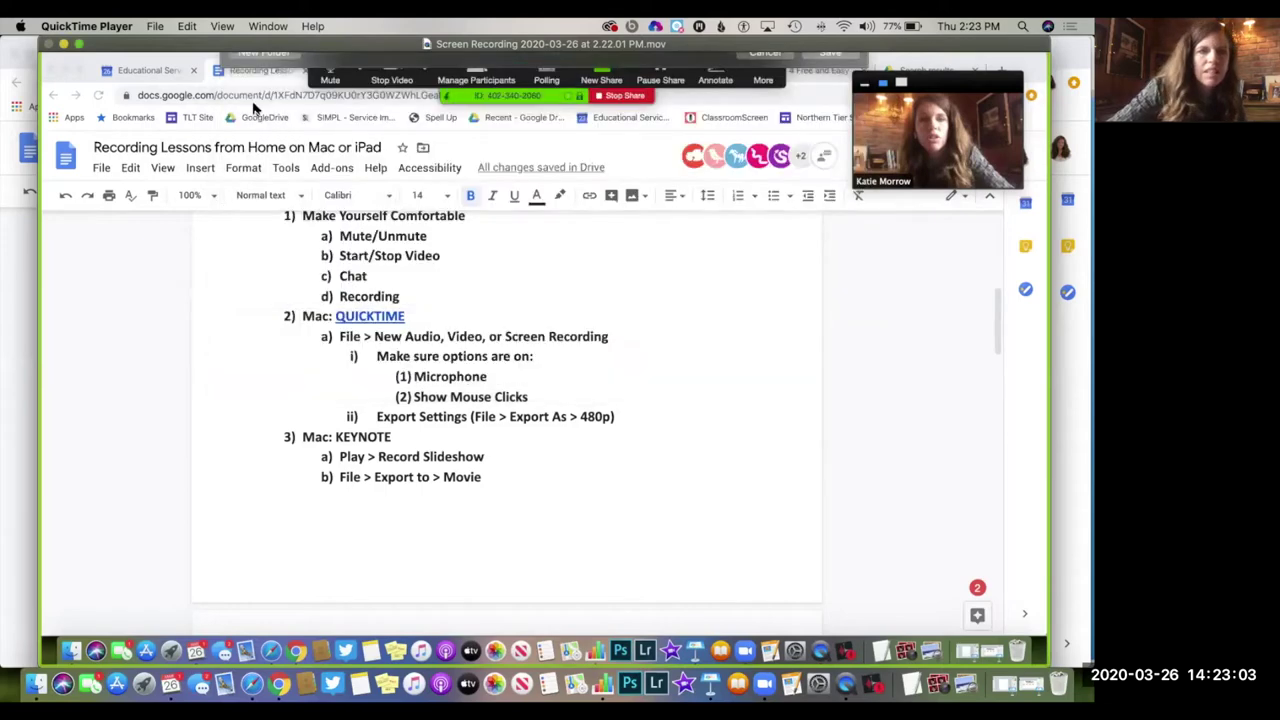
pyautogui.click(48, 44)
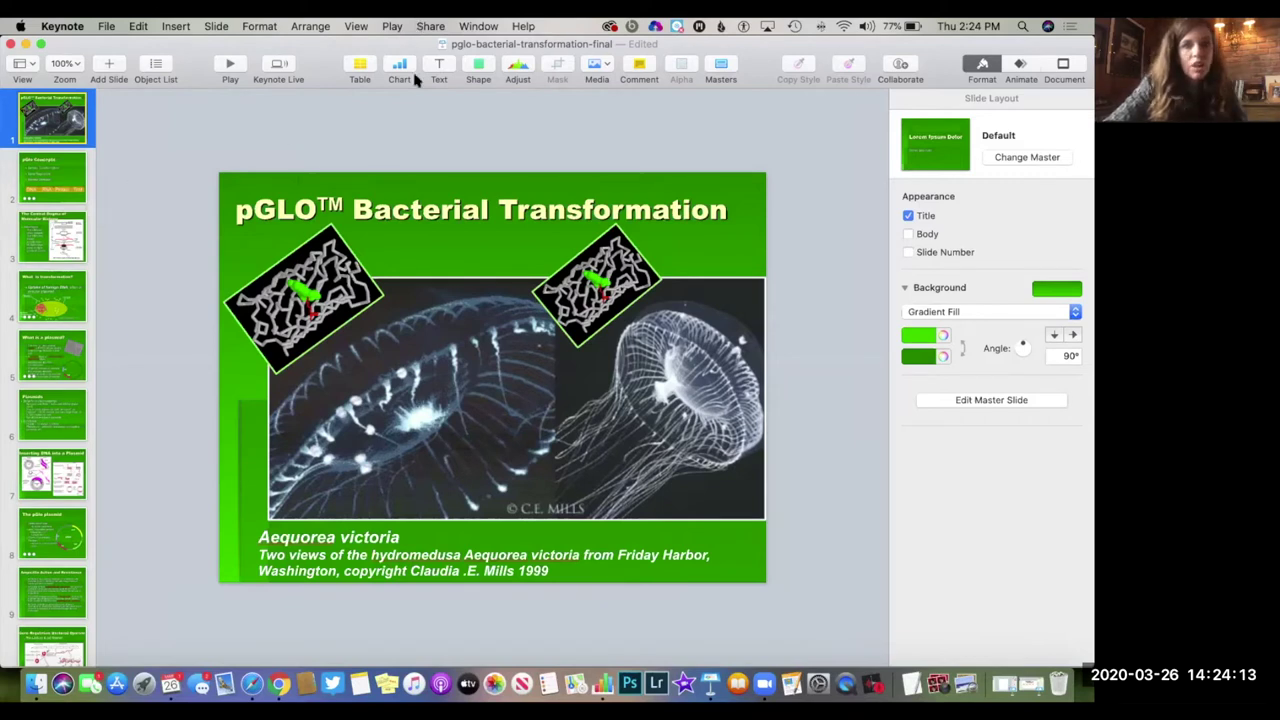
# - Start a slideshow recording of the pGLO presentation and go back to slide 2, pGlo Concepts
pyautogui.click(393, 27)
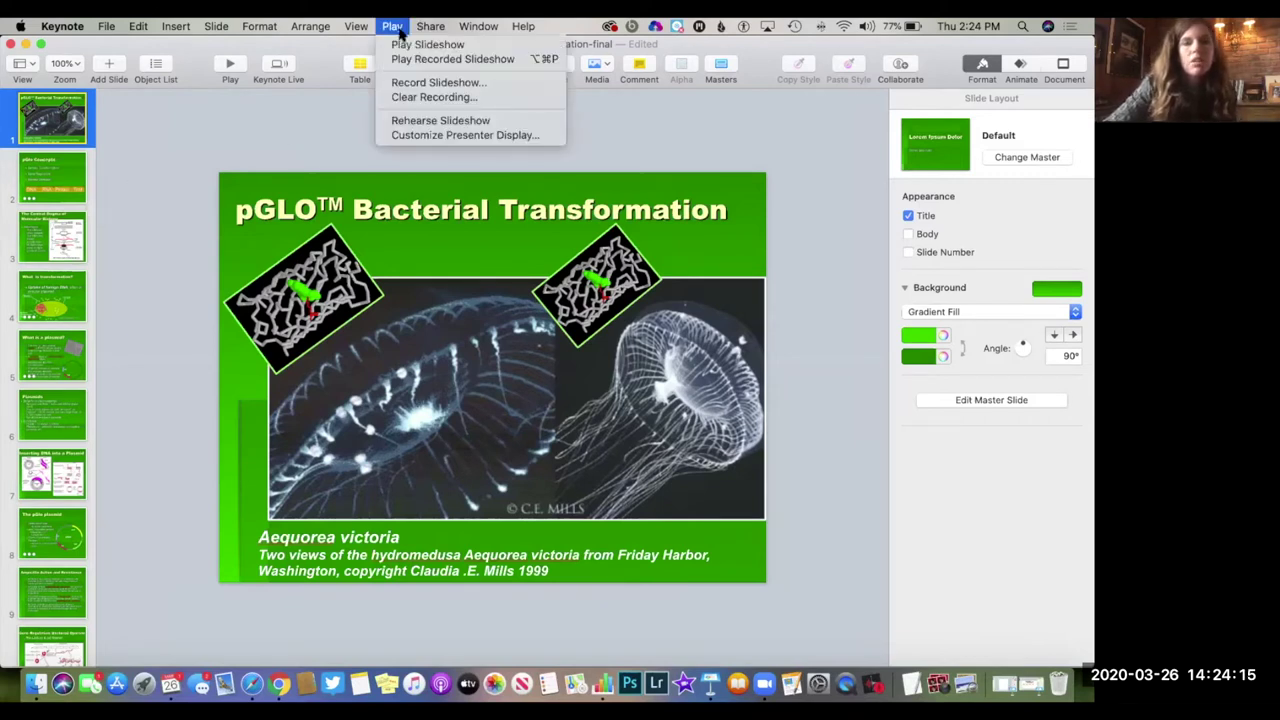
pyautogui.click(418, 90)
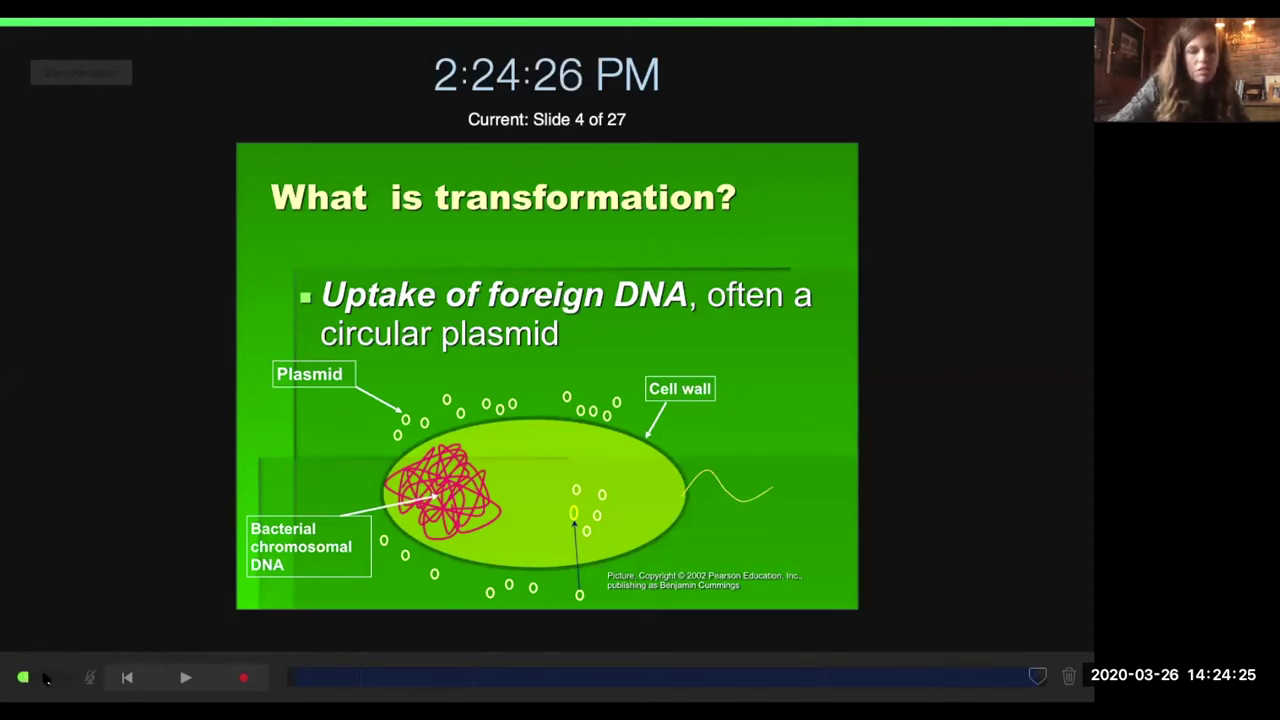
pyautogui.click(245, 677)
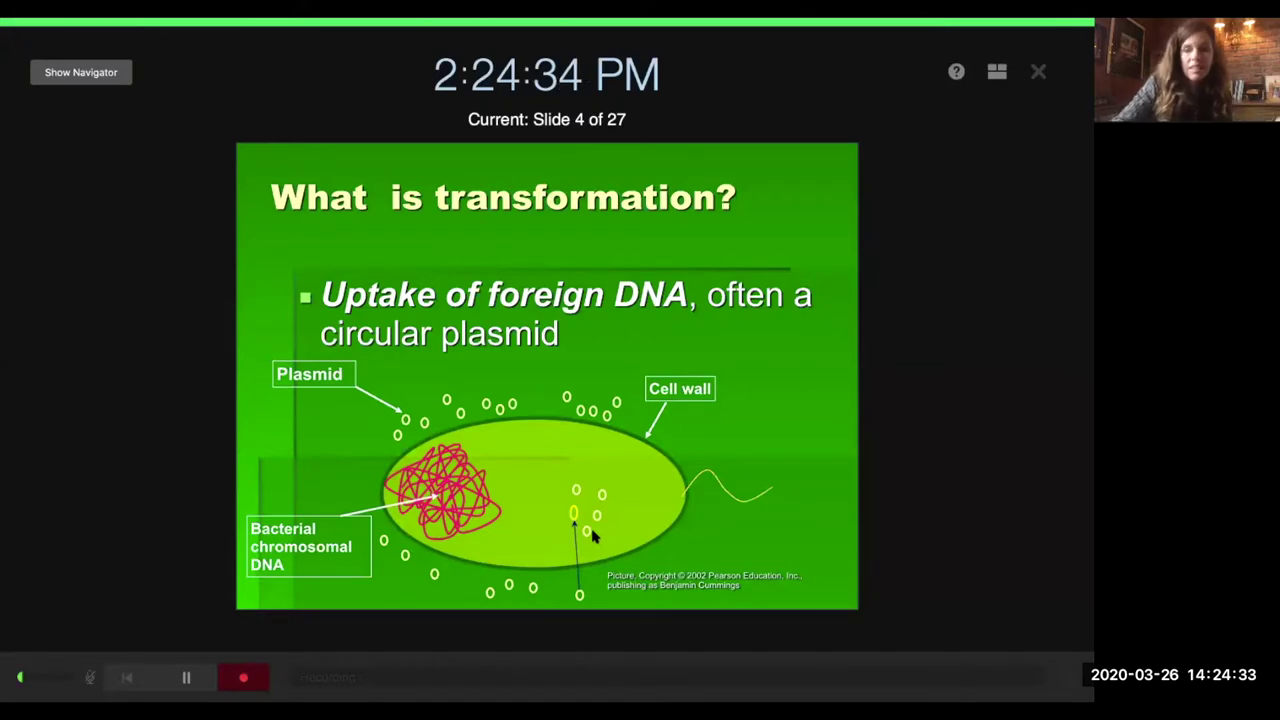
pyautogui.press('Left')
pyautogui.press('Left')
pyautogui.press('Left')
pyautogui.press('Left')
pyautogui.press('Left')
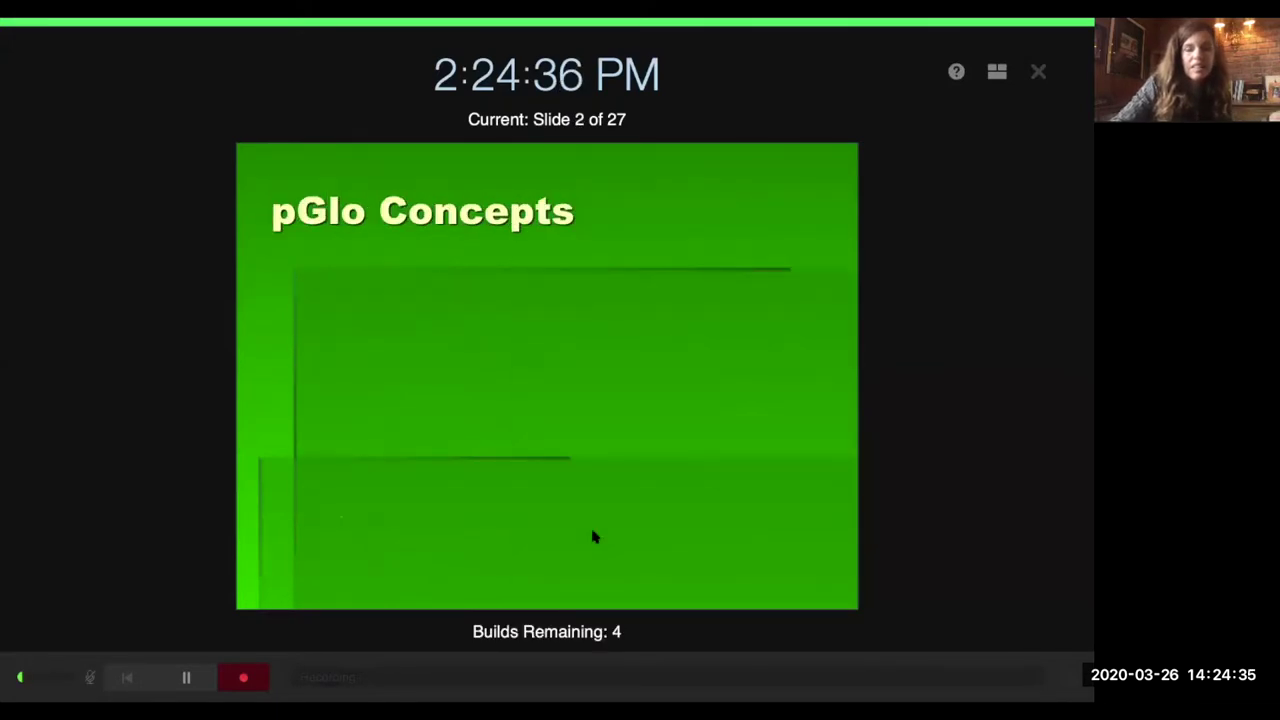
# - Record the bullet and diagram builds on the pGlo Concepts slide, stop the recording and leave the presenter view
pyautogui.press('Right')
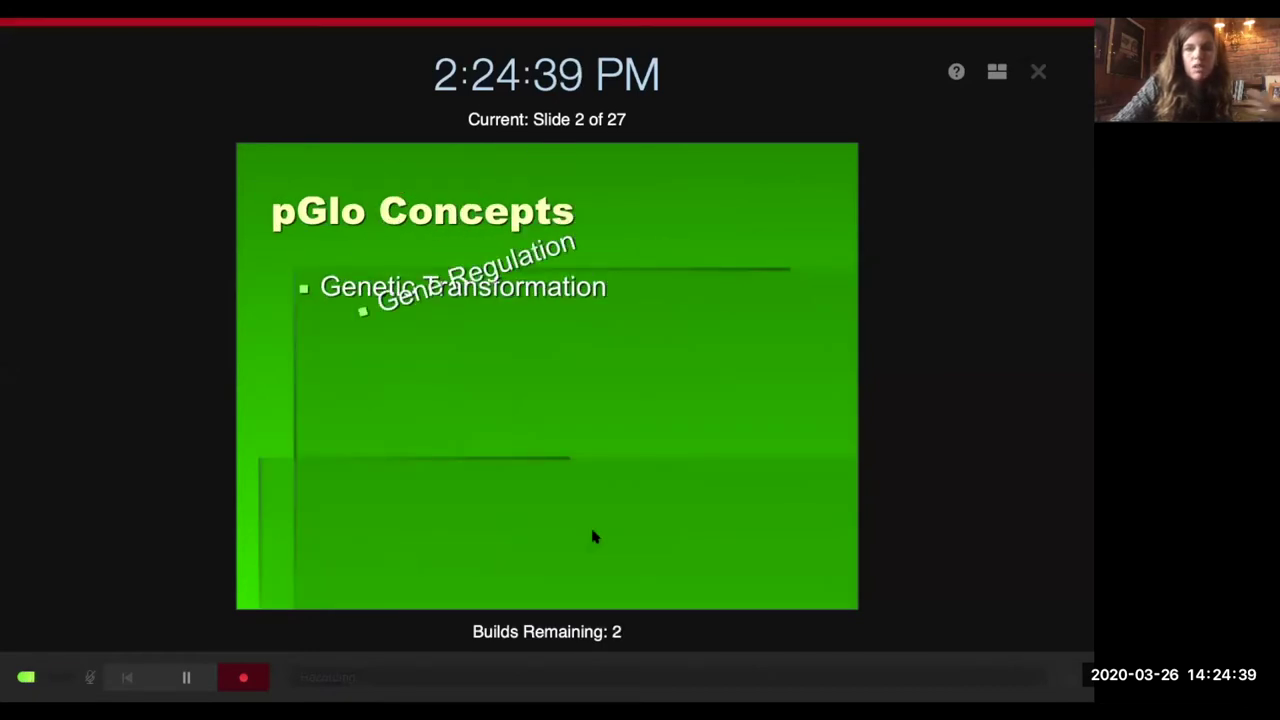
pyautogui.press('Right')
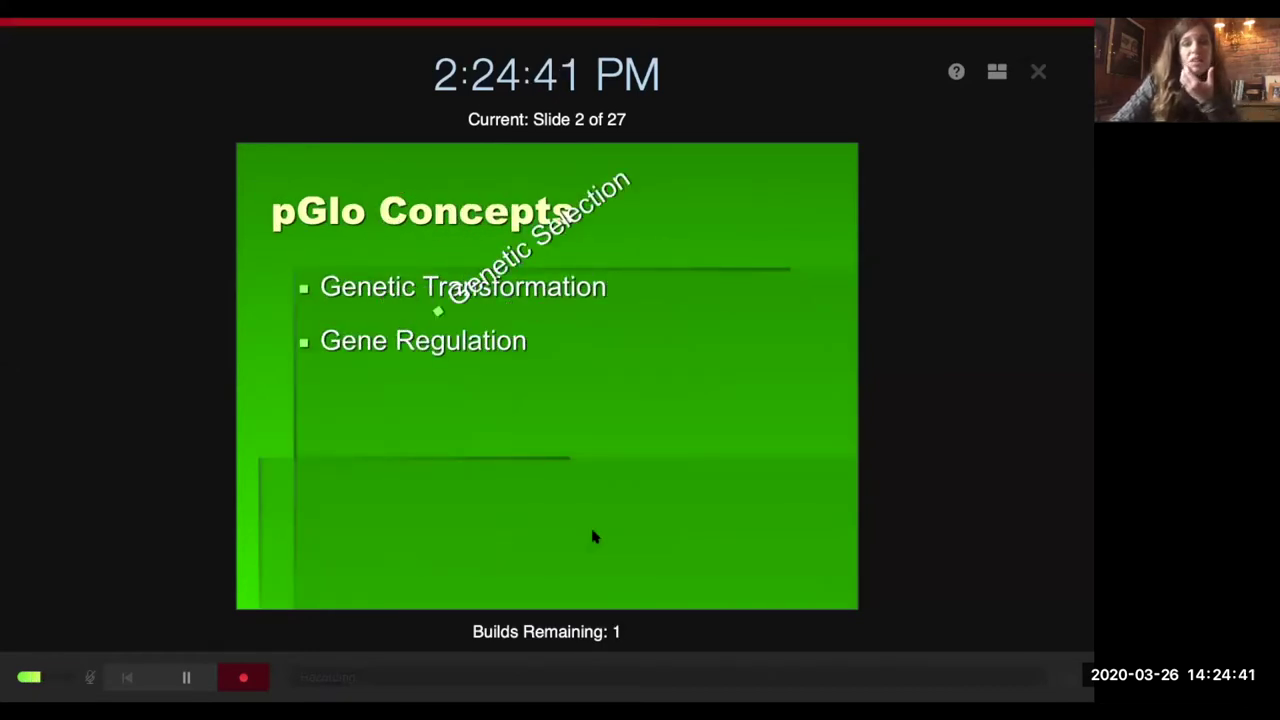
pyautogui.press('Right')
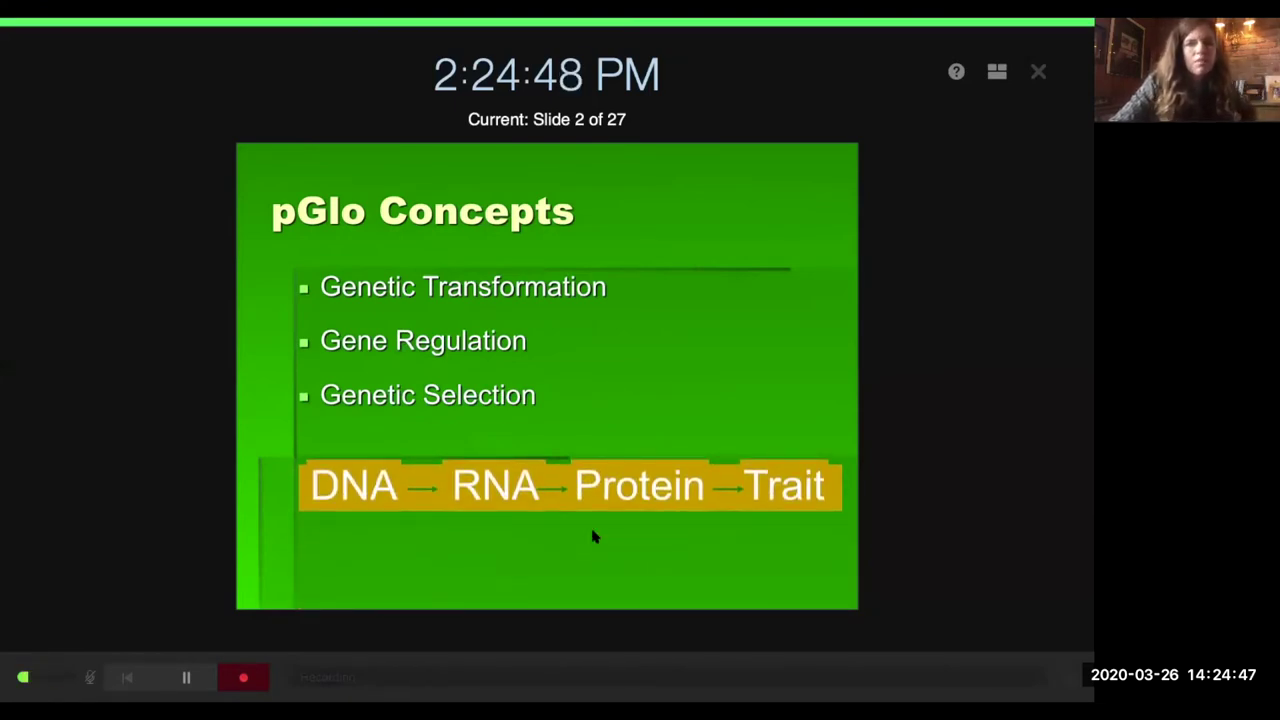
pyautogui.click(243, 678)
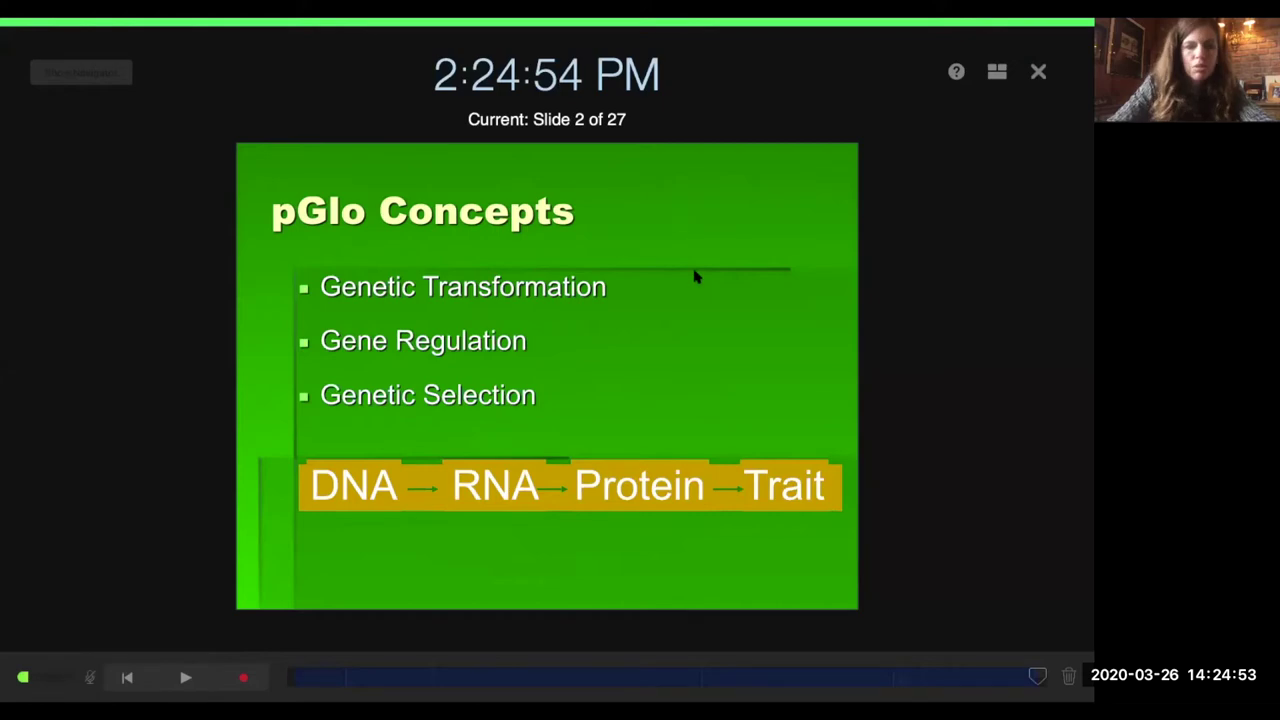
pyautogui.press('Escape')
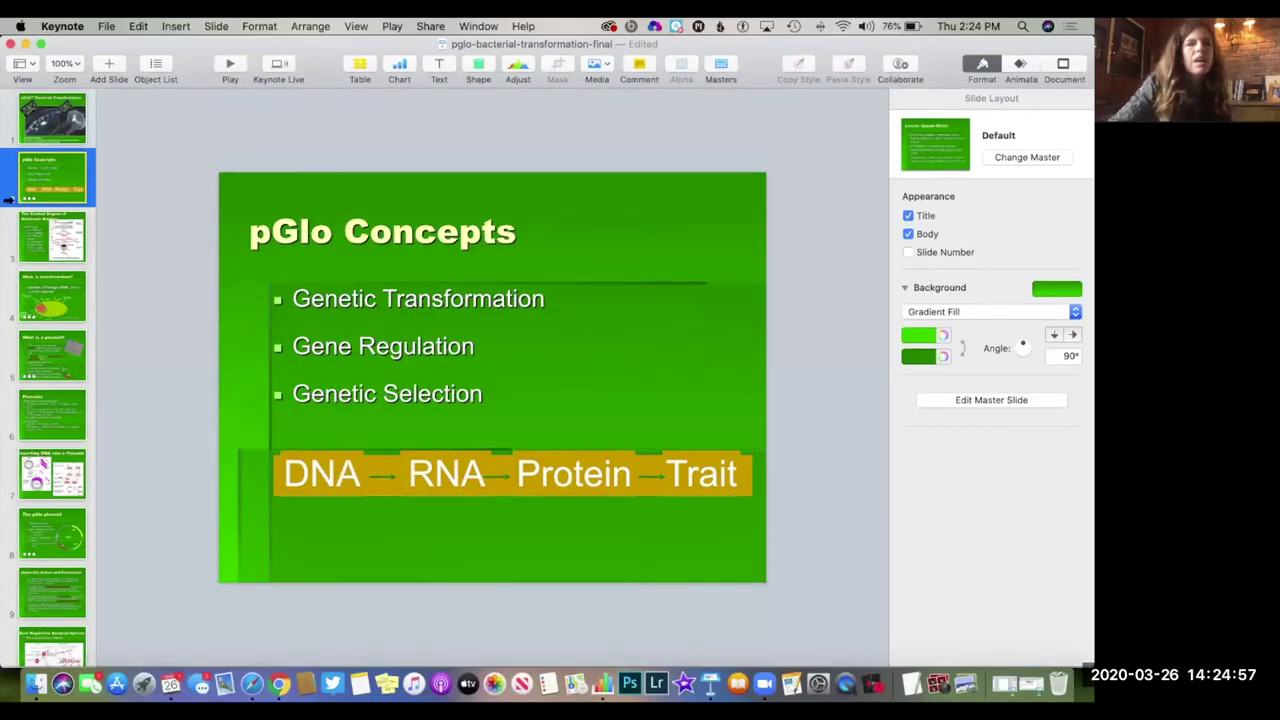
# - Review the presentation's movie export settings with Slideshow Recording playback and 720p resolution, and leave without exporting
pyautogui.click(62, 125)
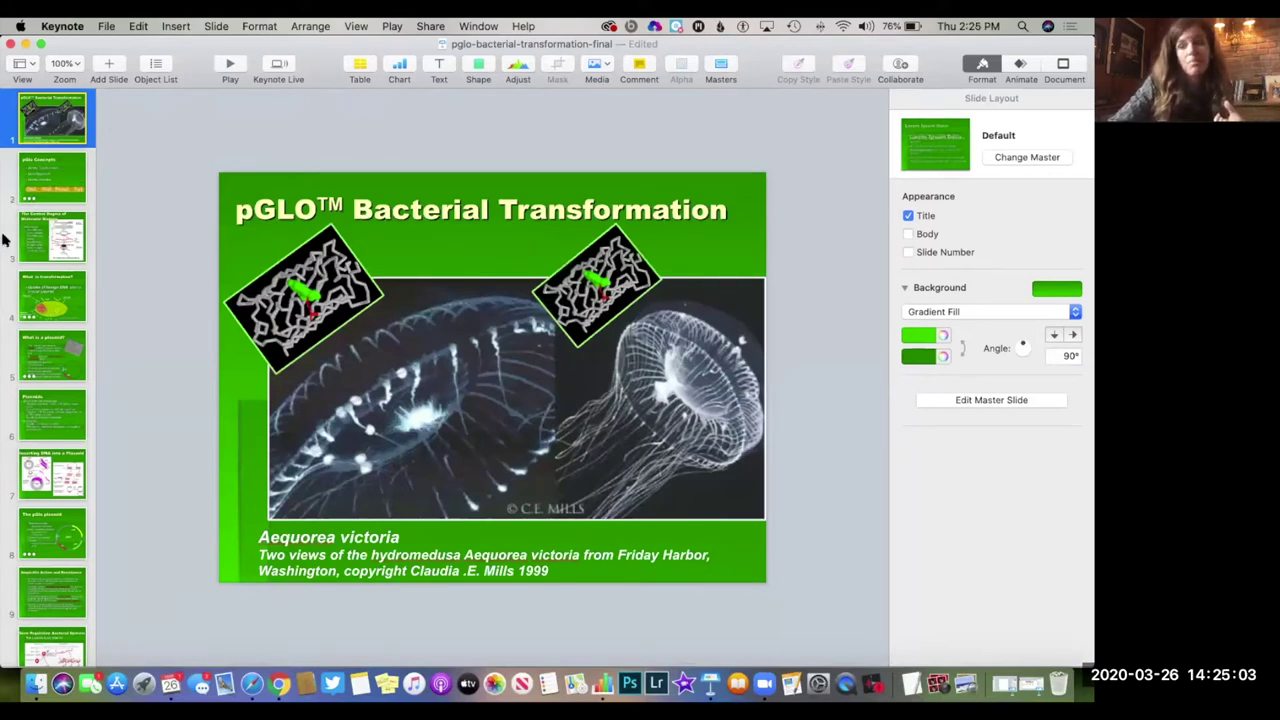
pyautogui.click(106, 26)
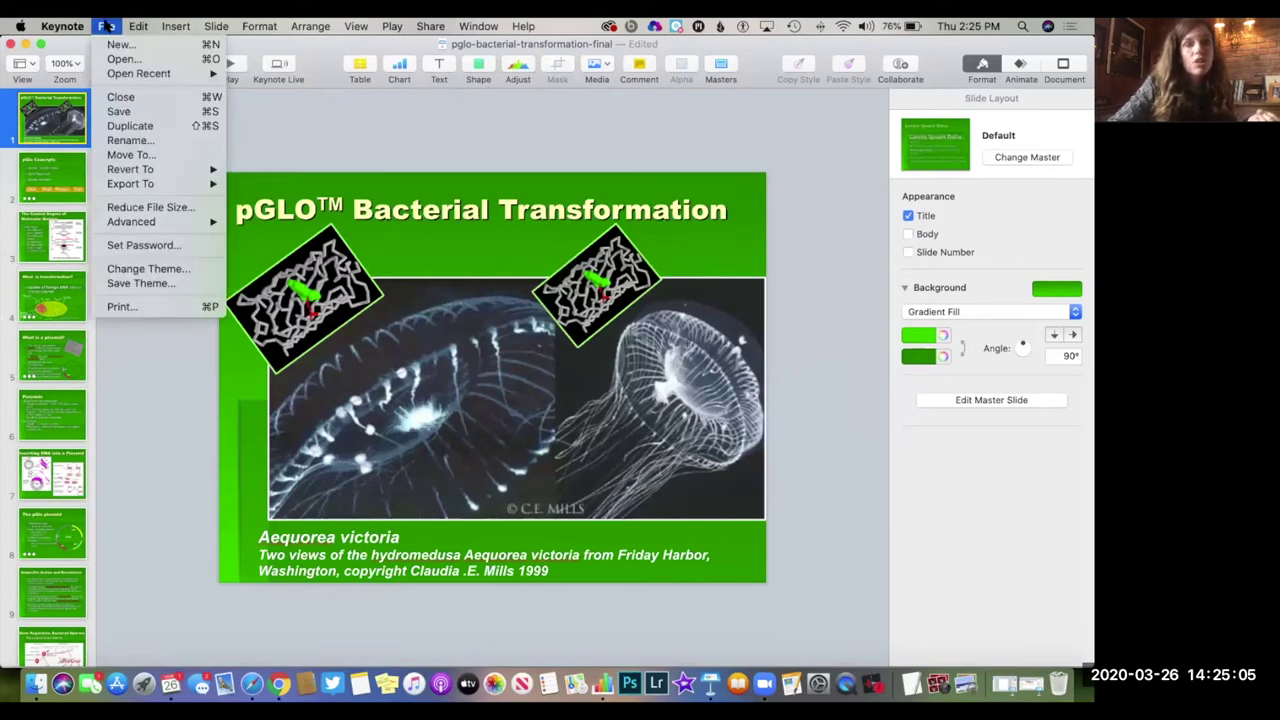
pyautogui.moveTo(145, 184)
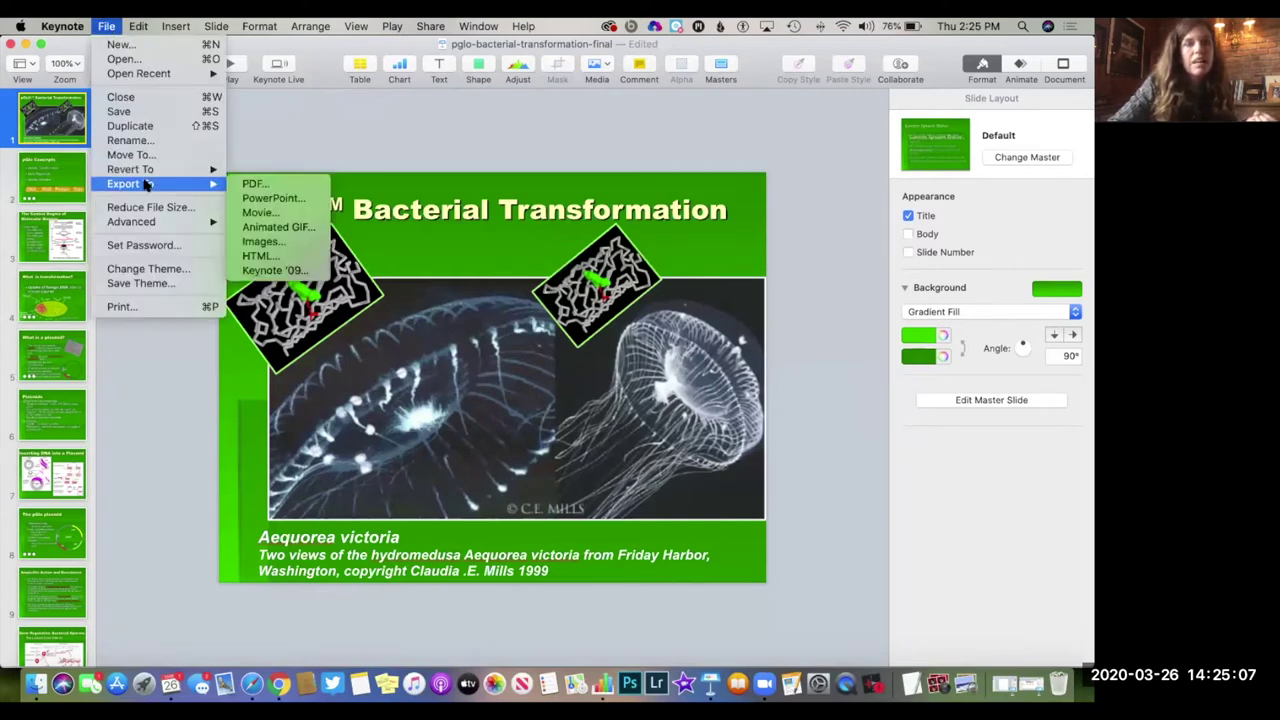
pyautogui.click(269, 213)
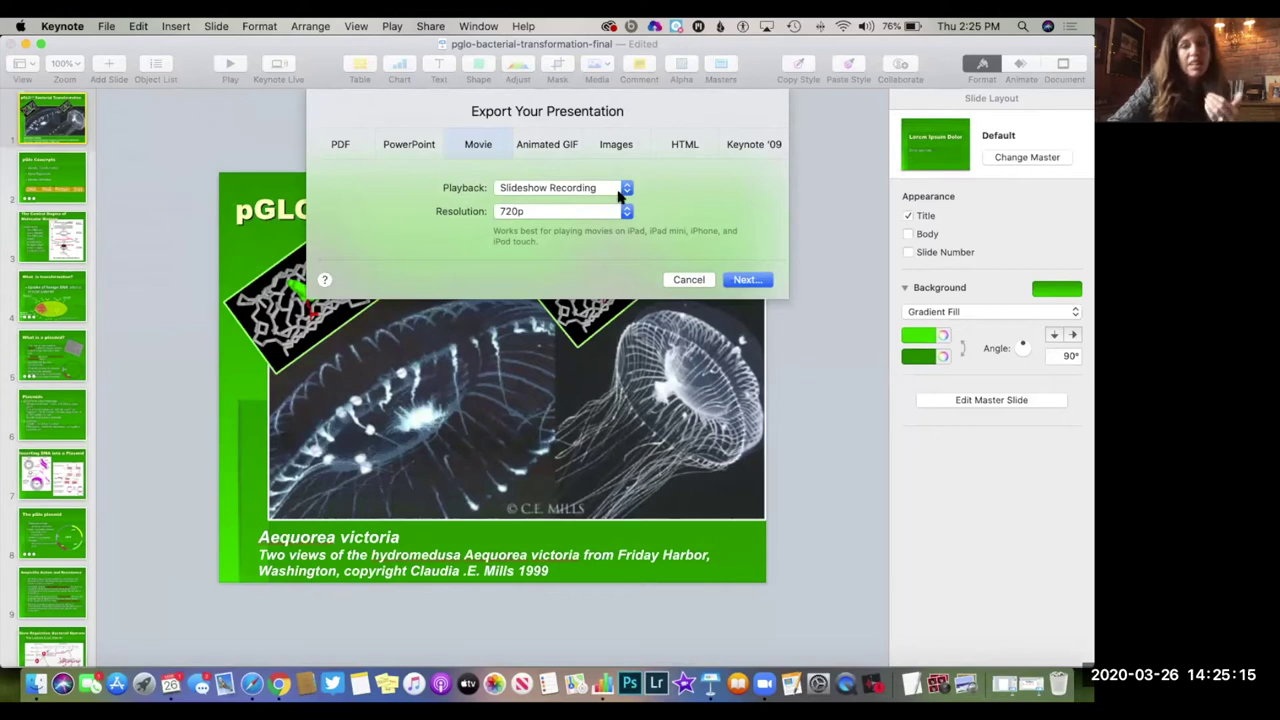
pyautogui.click(594, 216)
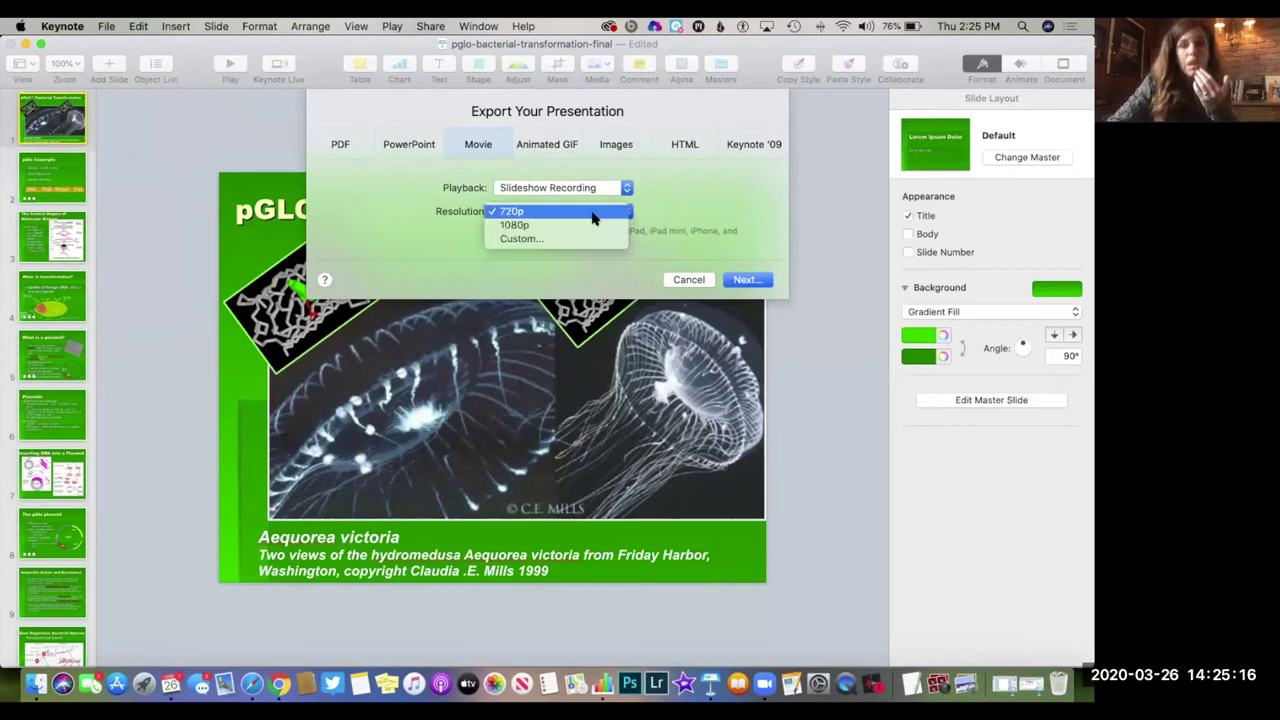
pyautogui.click(513, 213)
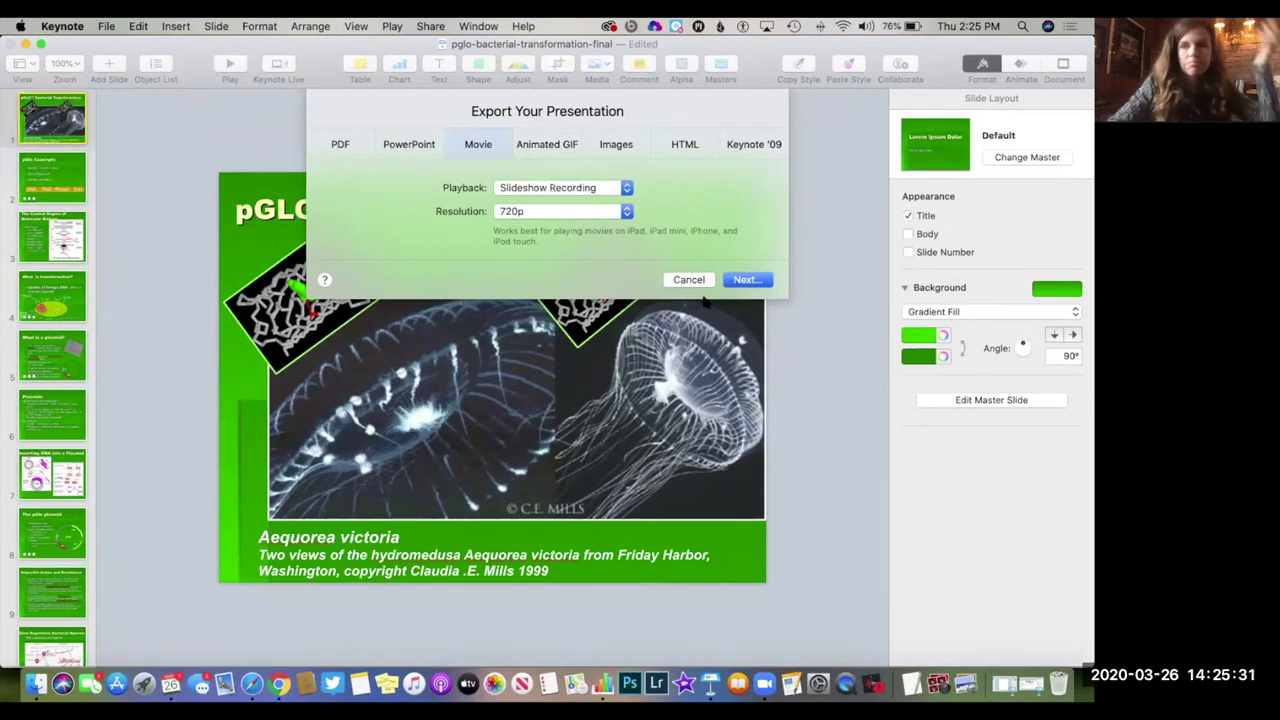
pyautogui.click(686, 280)
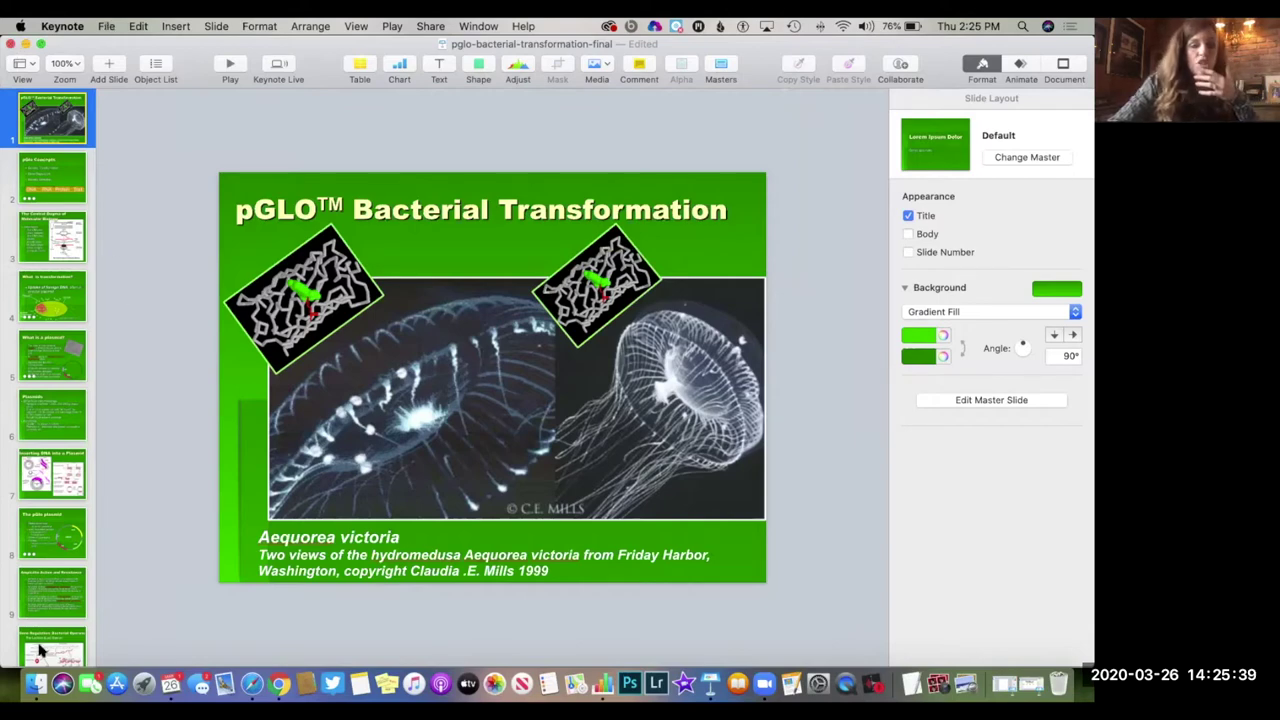
# - Switch to Finder and search the Mac for "ppt"
pyautogui.click(36, 684)
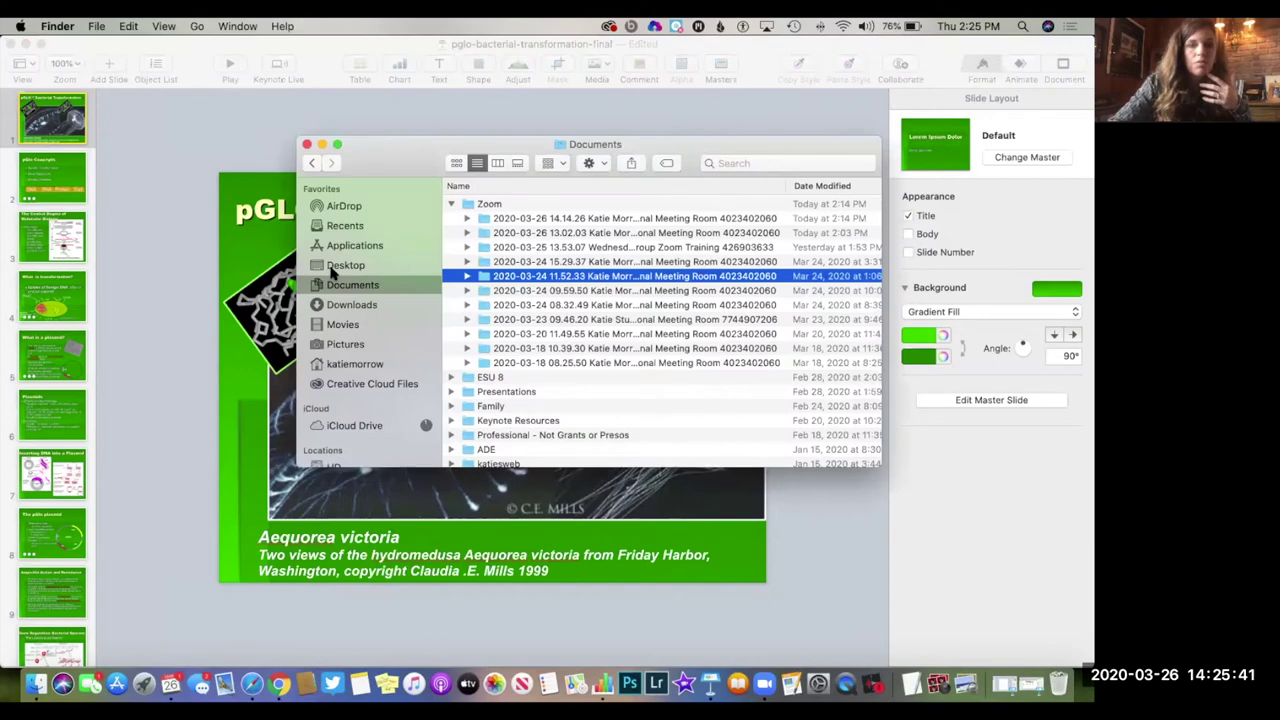
pyautogui.click(337, 266)
pyautogui.click(748, 163)
pyautogui.write('ppt')
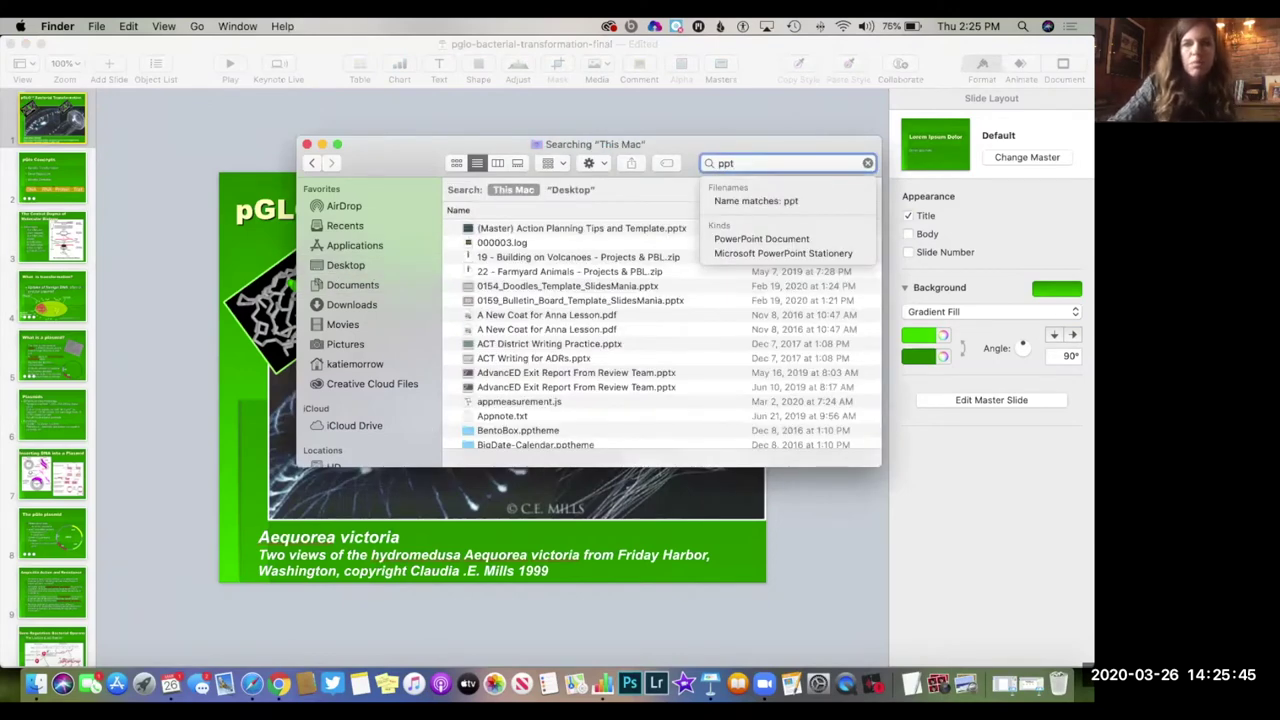
# - Open ACT Writing for ADRs.pptx from the search results with Keynote instead of the default application
pyautogui.scroll(-2, 597, 386)
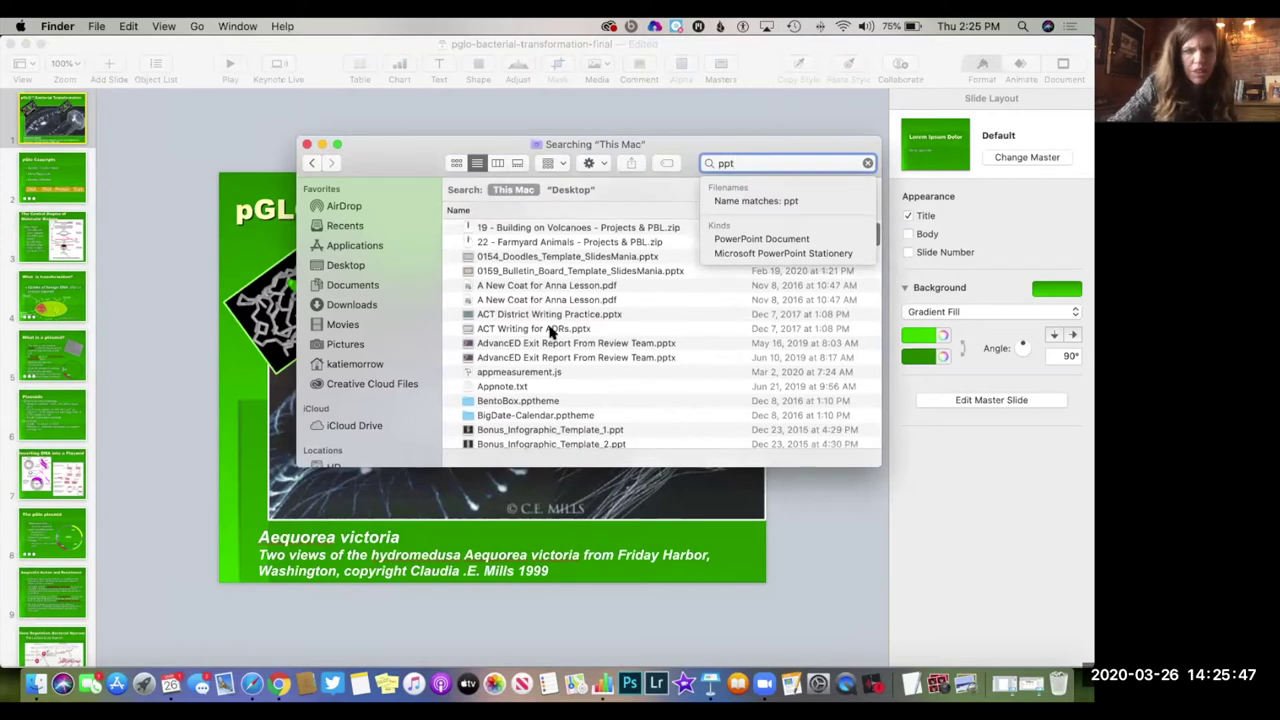
pyautogui.click(549, 330)
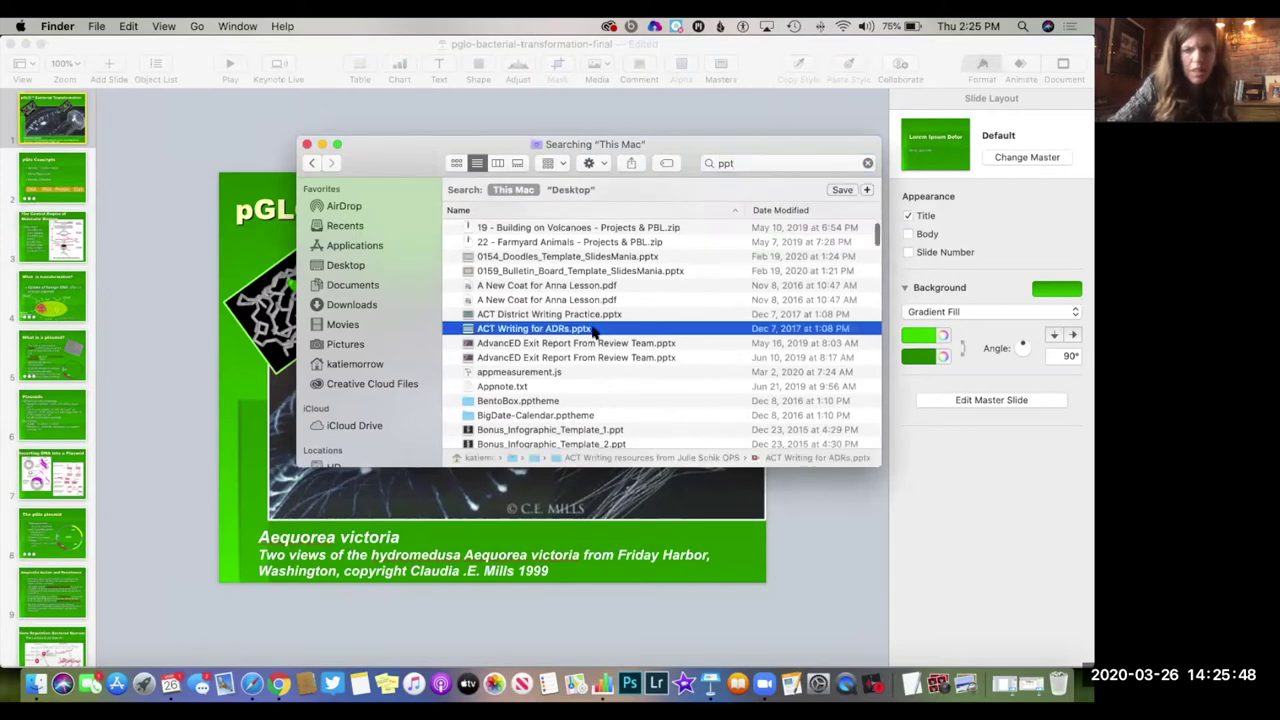
pyautogui.rightClick(518, 333)
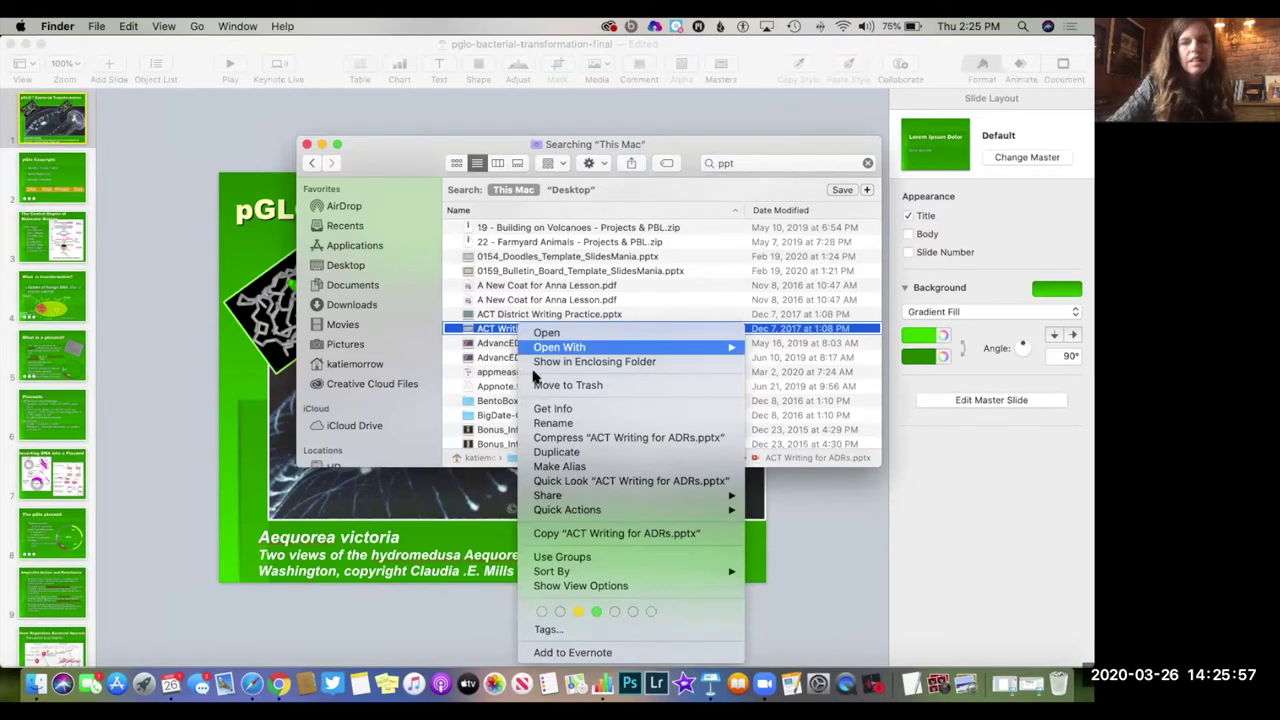
pyautogui.moveTo(550, 348)
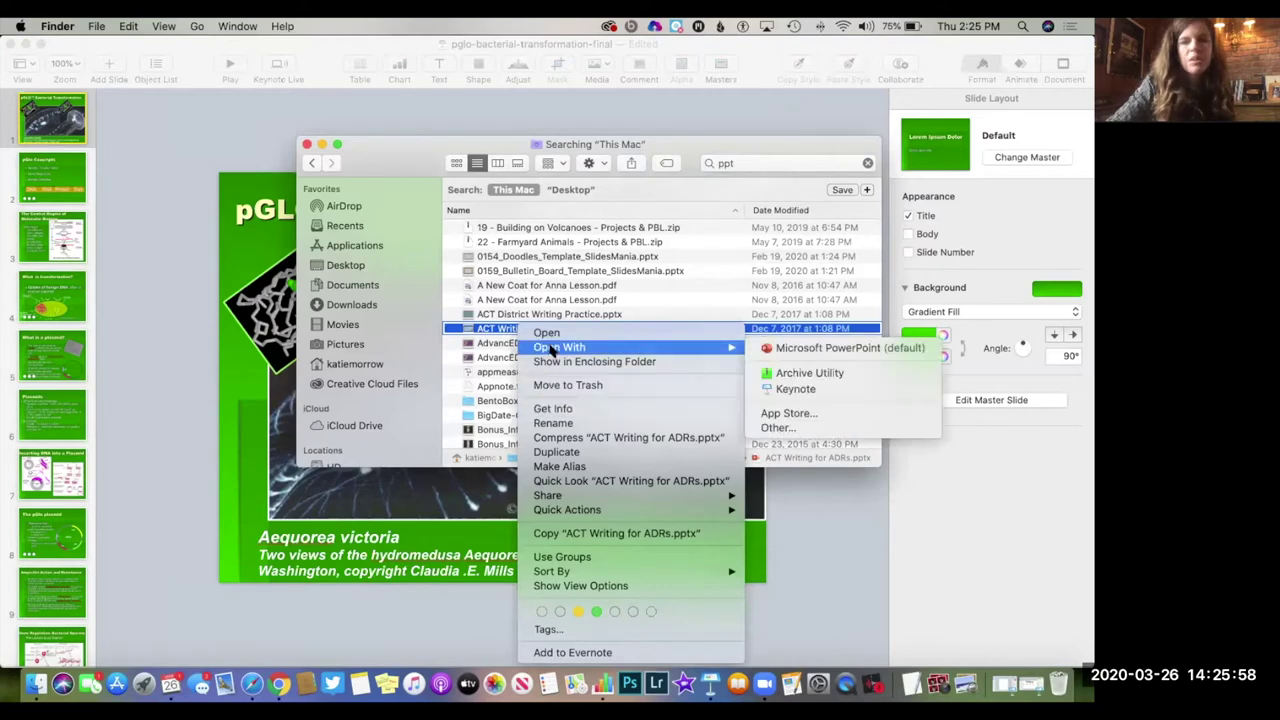
pyautogui.click(795, 390)
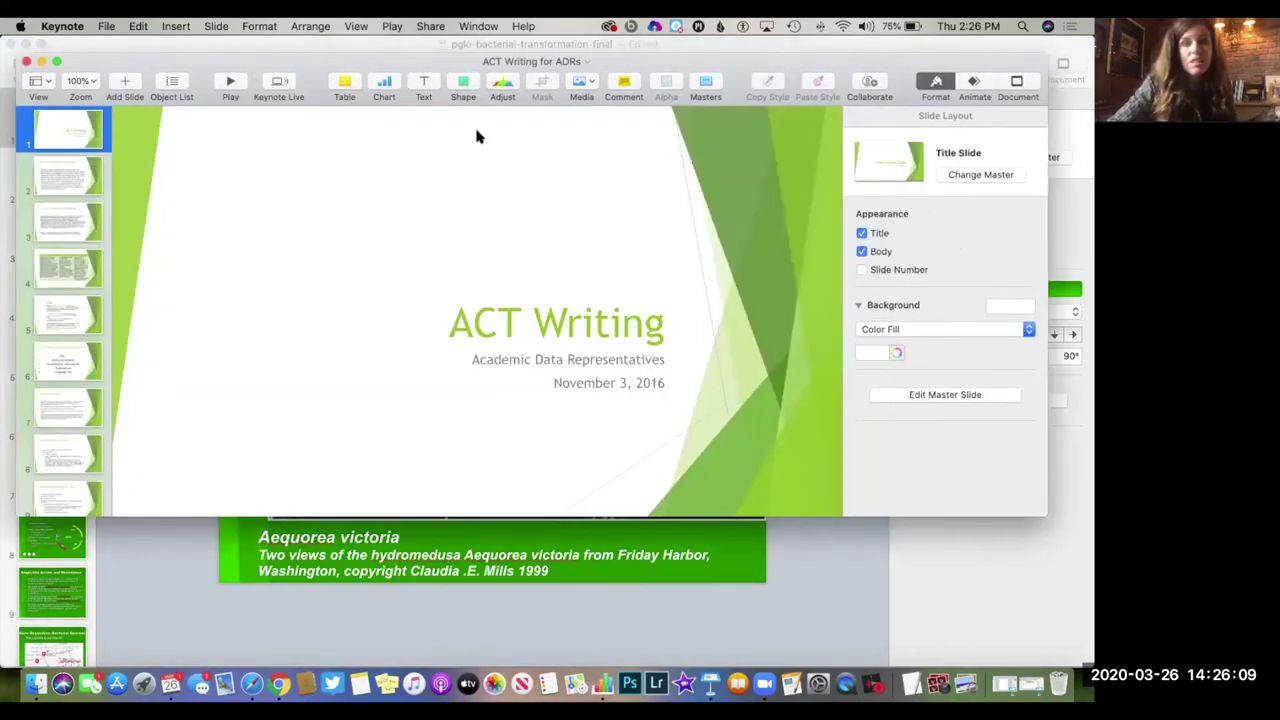
# - Check the slideshow recording commands for the ACT Writing for ADRs presentation and close its window
pyautogui.click(393, 27)
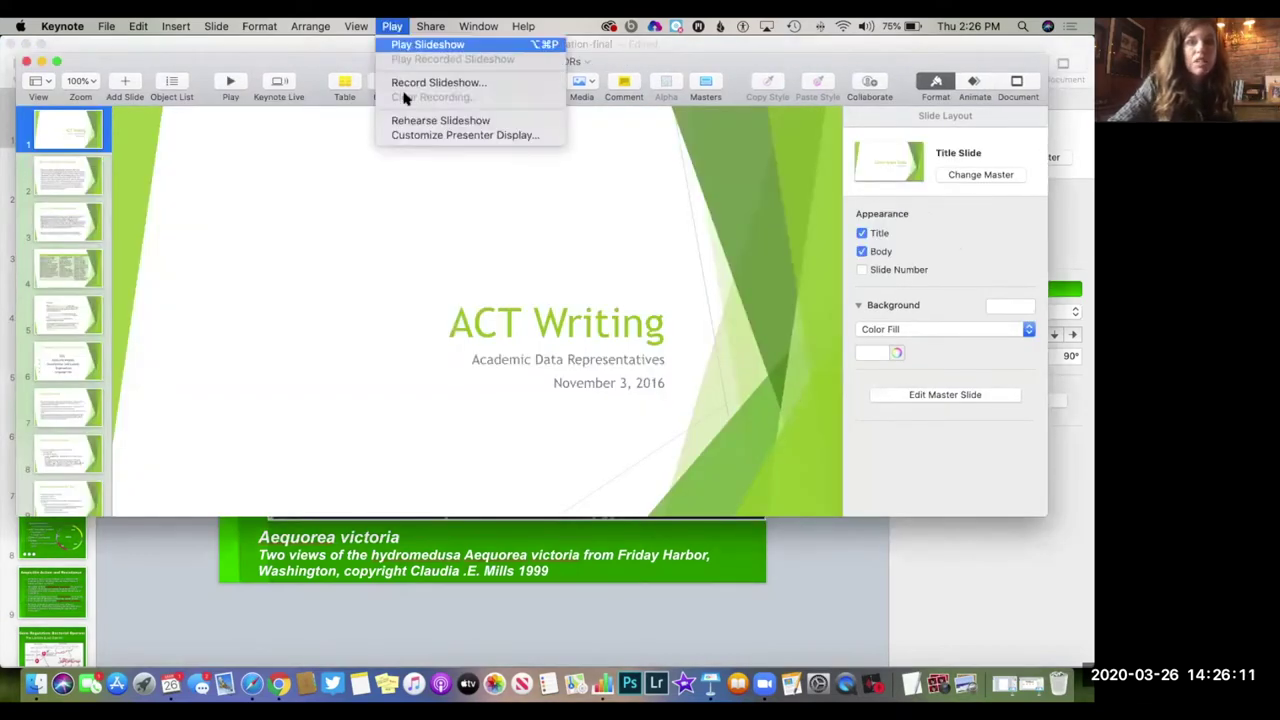
pyautogui.click(28, 64)
pyautogui.click(26, 62)
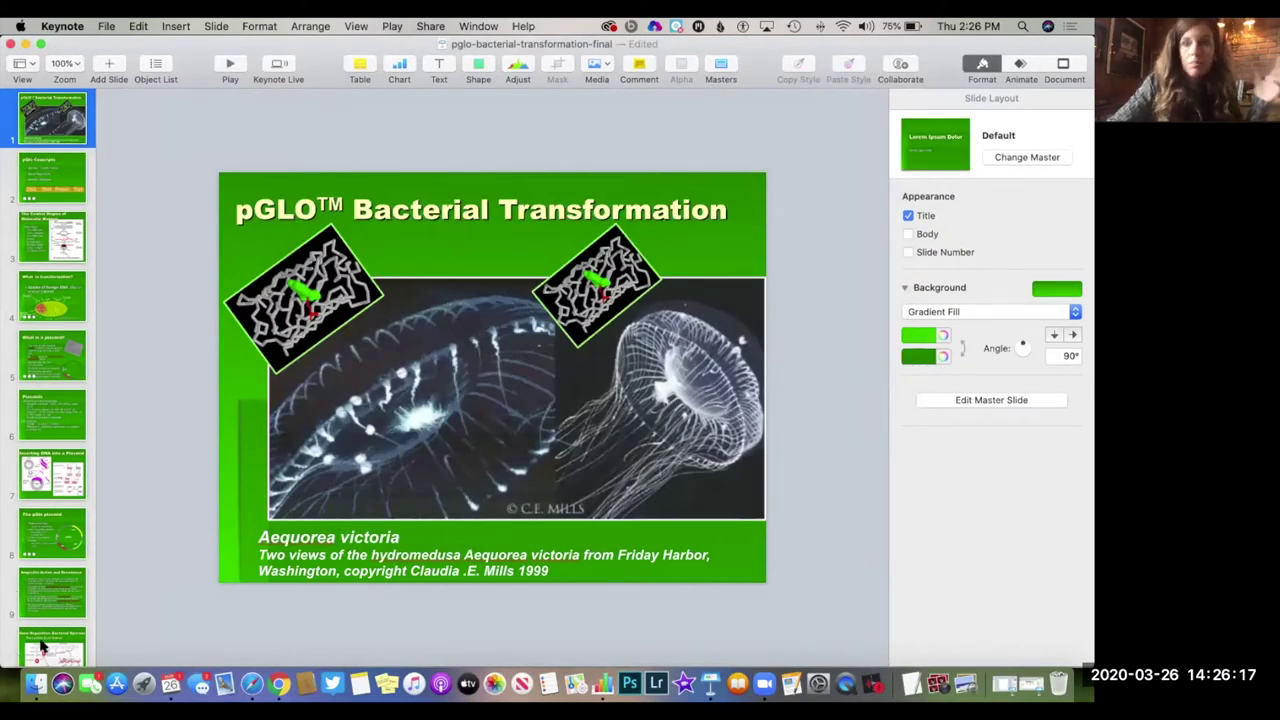
# - Create a new presentation from the wide White theme
pyautogui.click(105, 27)
pyautogui.click(110, 45)
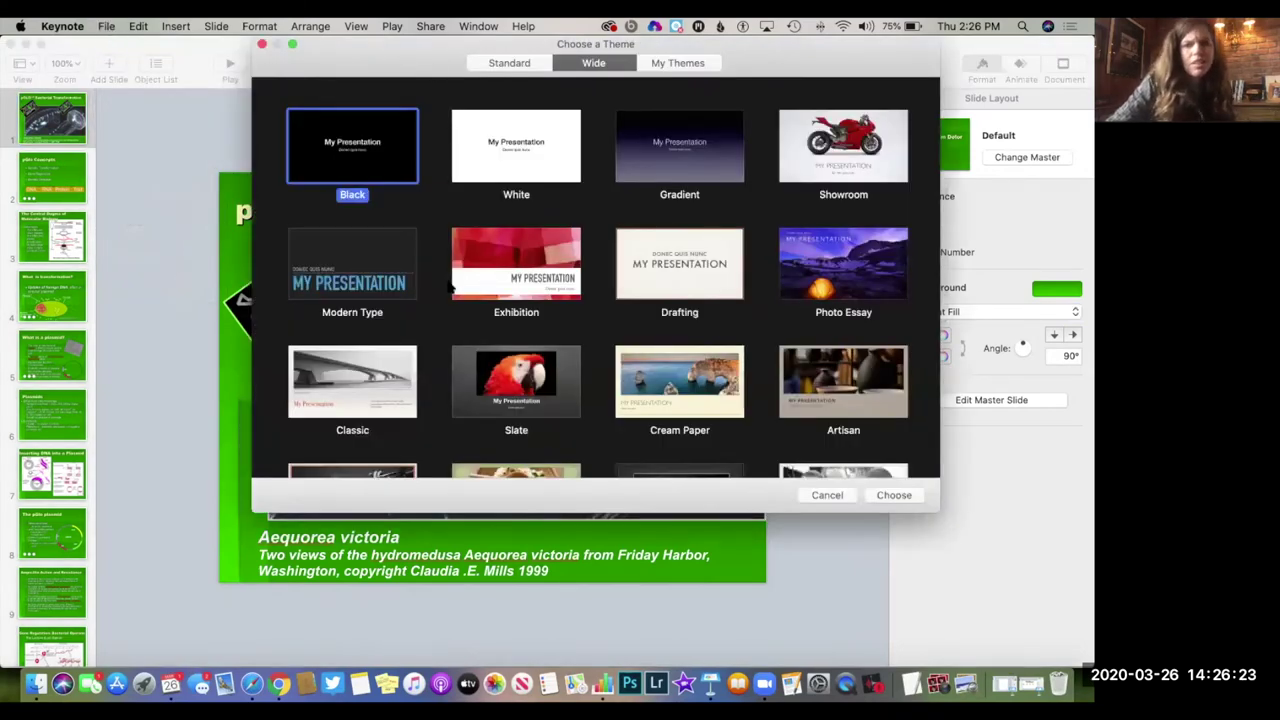
pyautogui.click(491, 161)
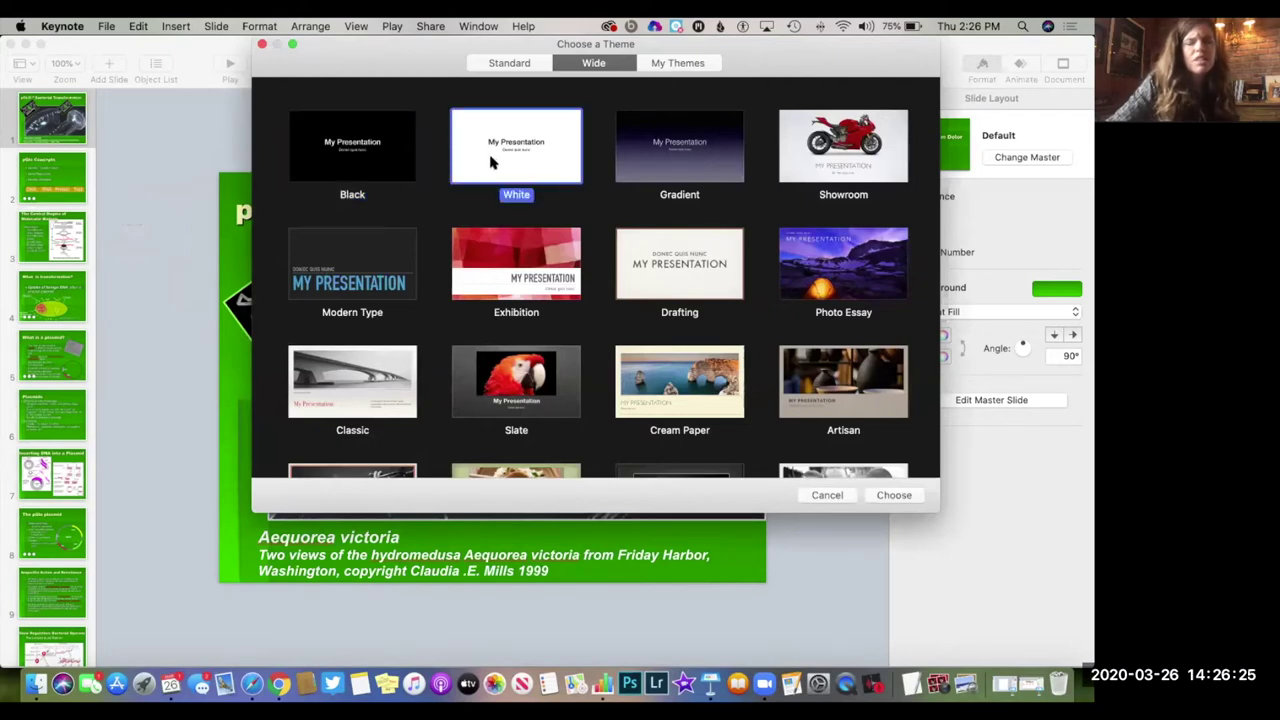
pyautogui.doubleClick(491, 161)
# - Replace the first slide's title placeholder with "Welcome" and deselect the text
pyautogui.click(422, 318)
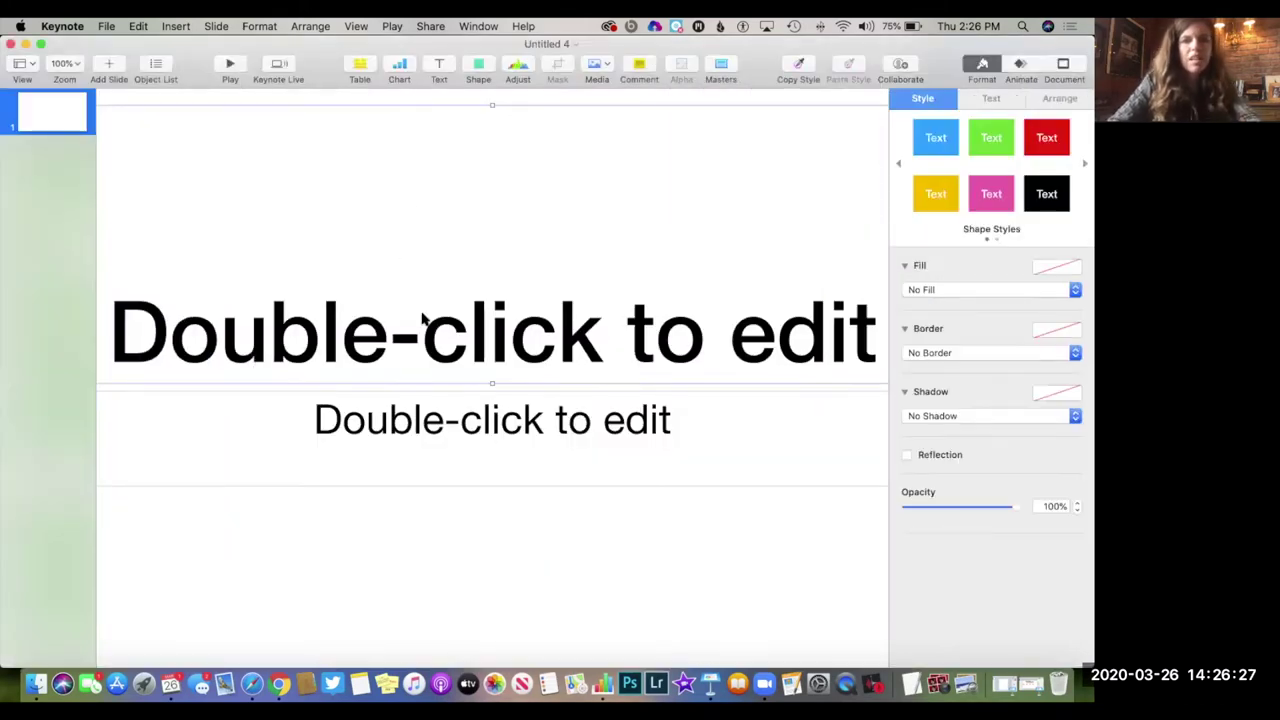
pyautogui.click(422, 318)
pyautogui.write('Welc')
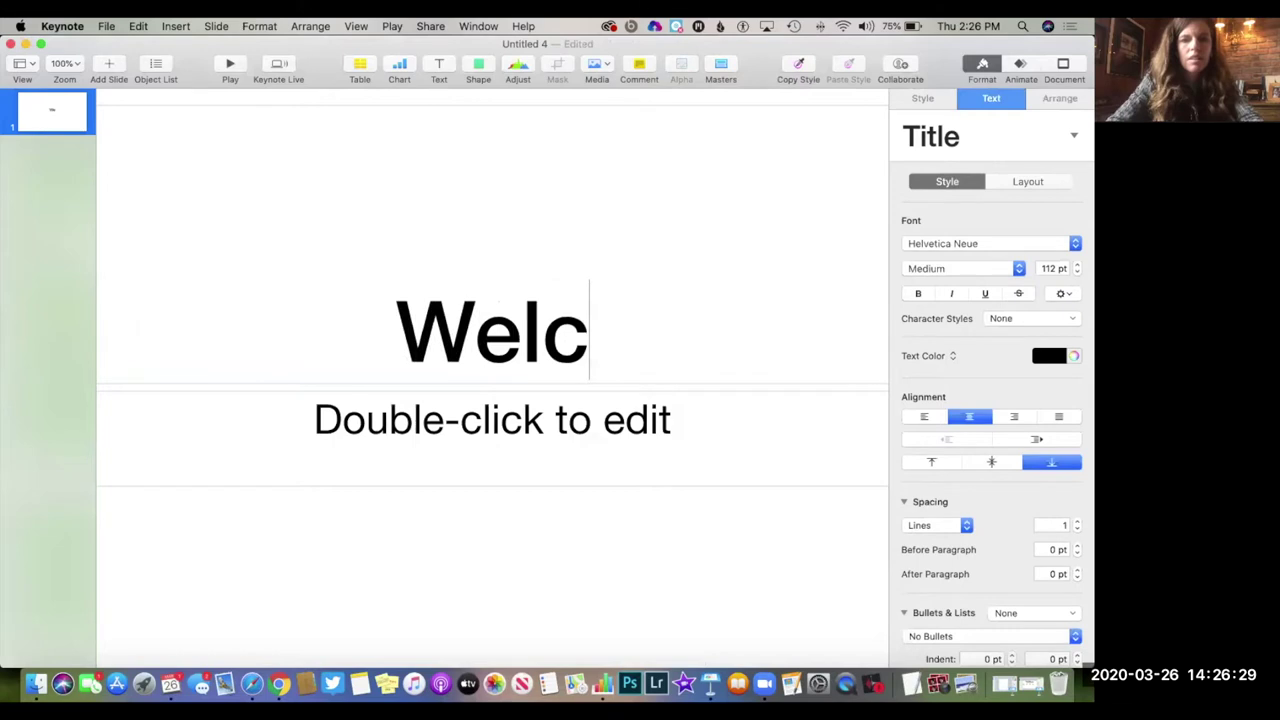
pyautogui.write('ome')
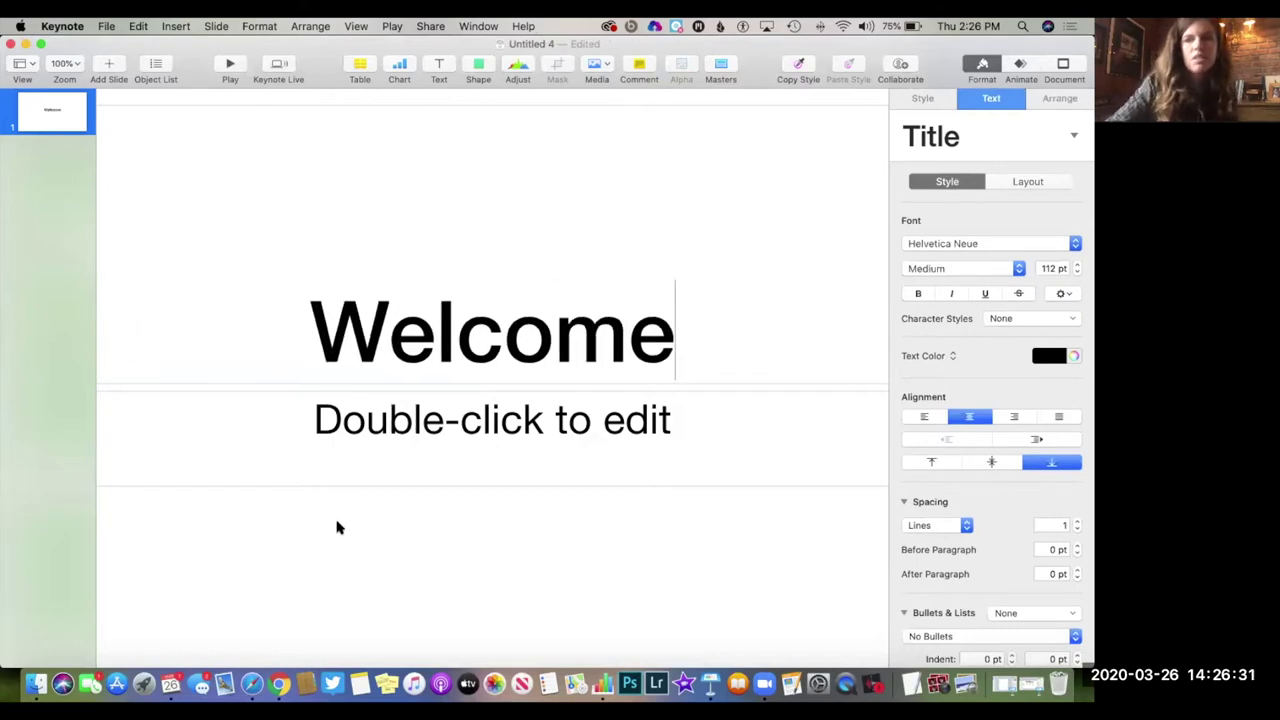
pyautogui.click(337, 527)
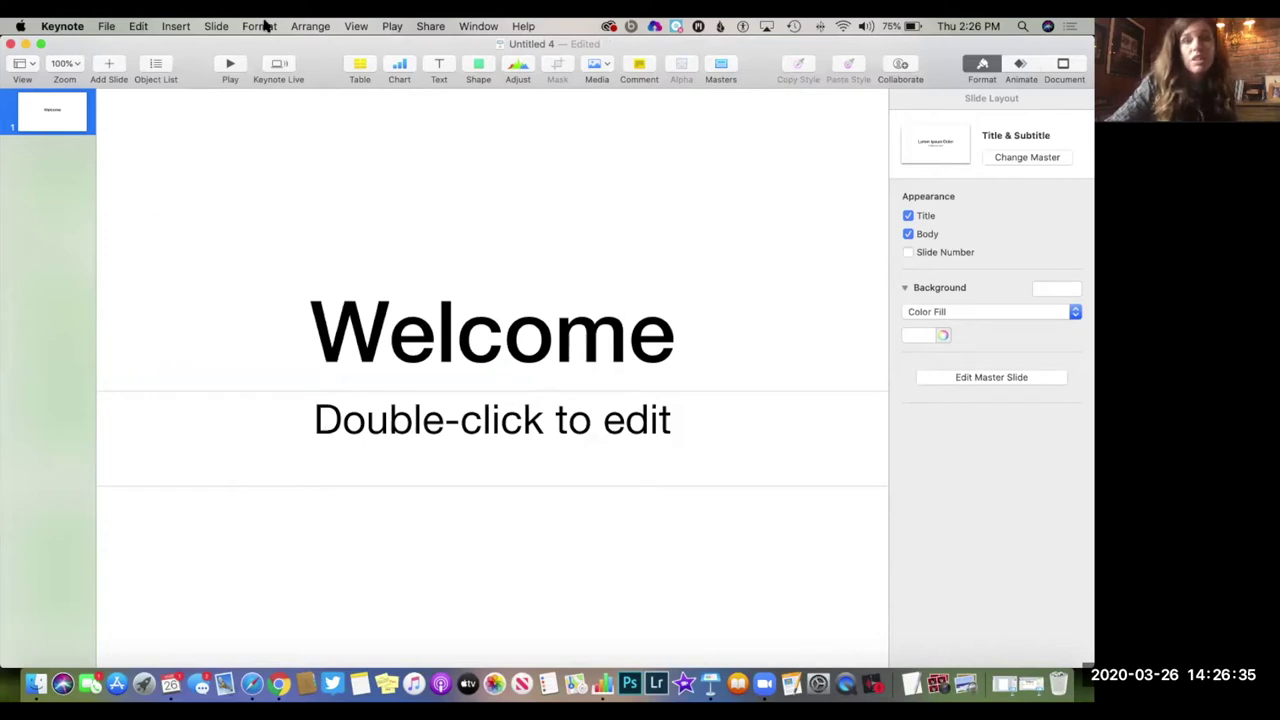
# - Review where slideshow recording and movie export are offered for the new presentation, and leave without running either
pyautogui.click(425, 27)
pyautogui.moveTo(392, 27)
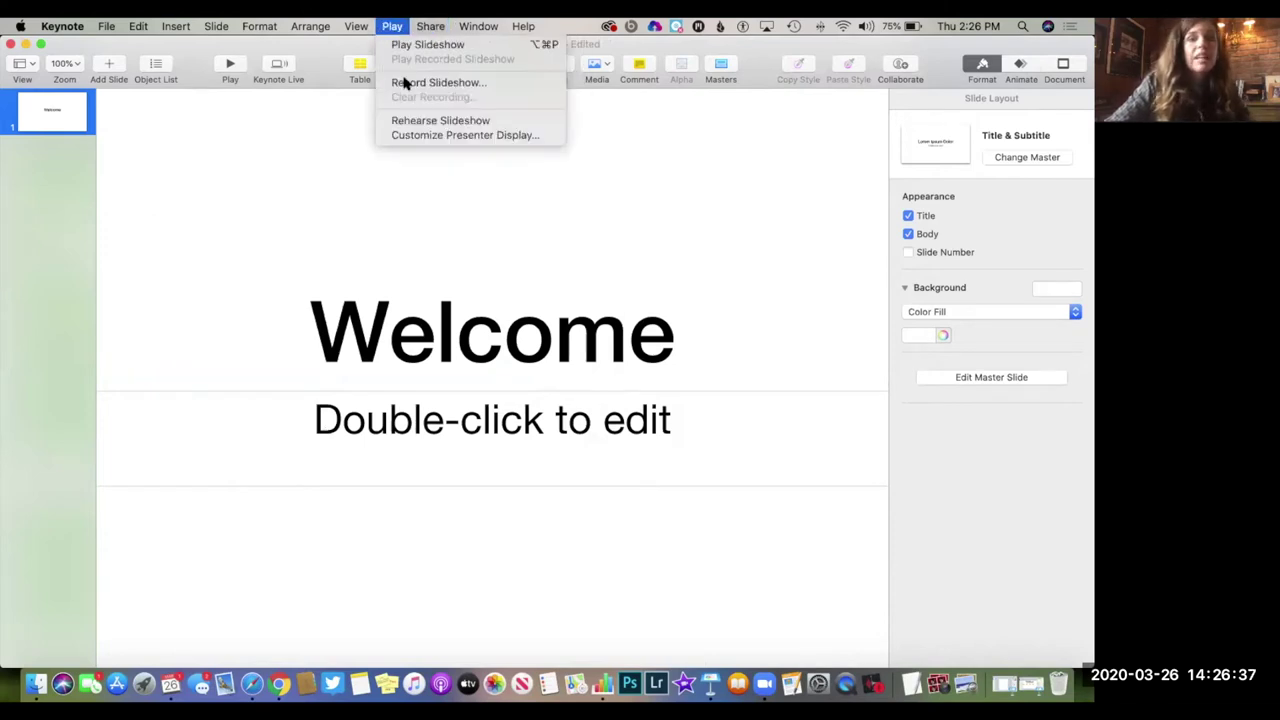
pyautogui.moveTo(104, 27)
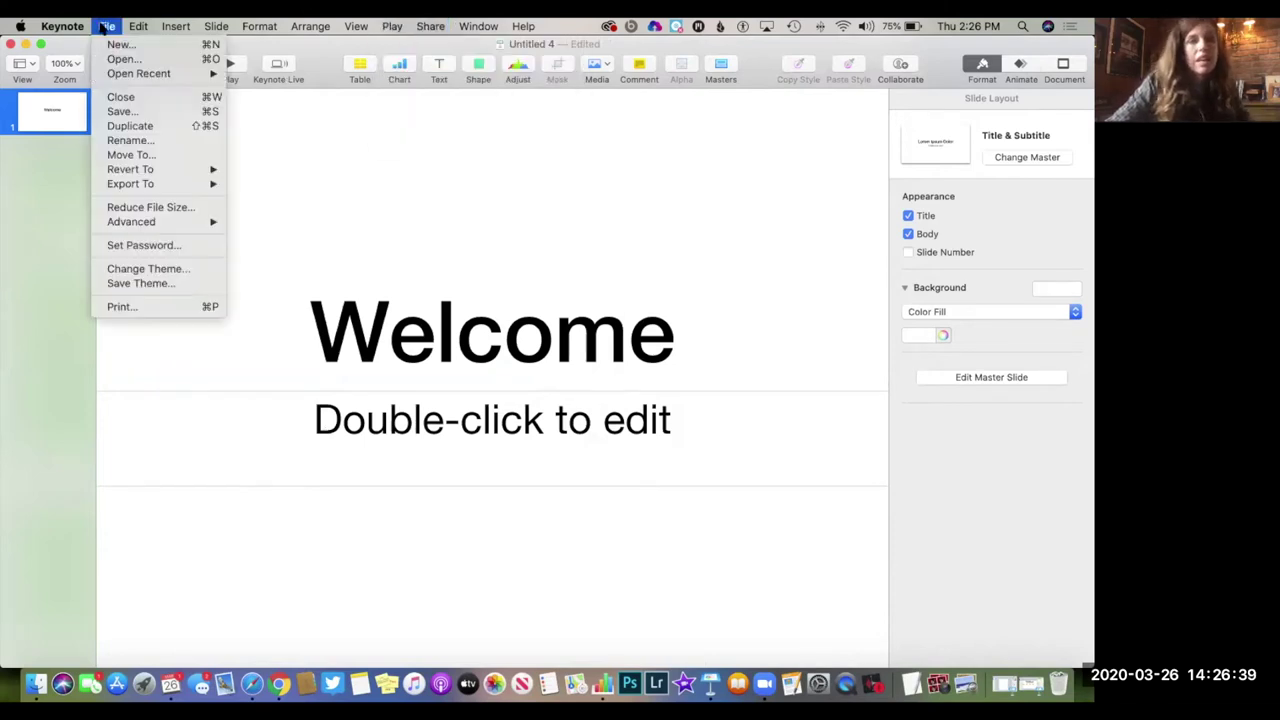
pyautogui.moveTo(134, 184)
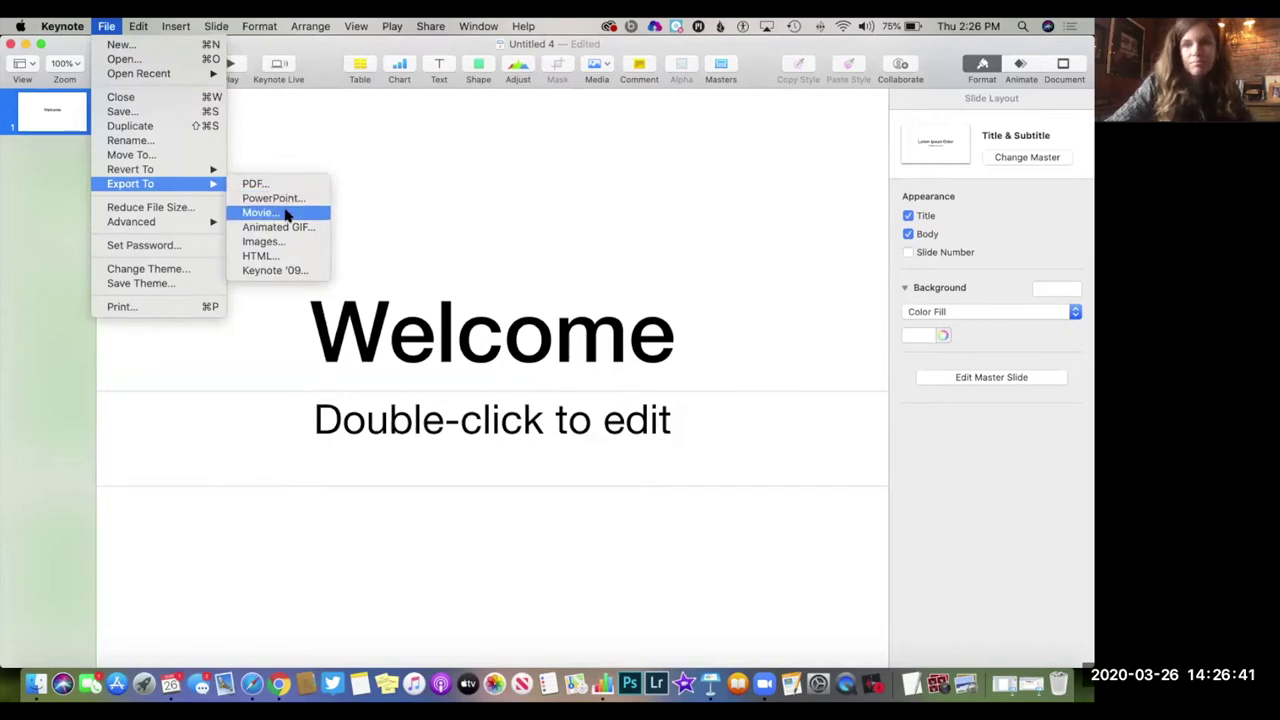
pyautogui.click(486, 172)
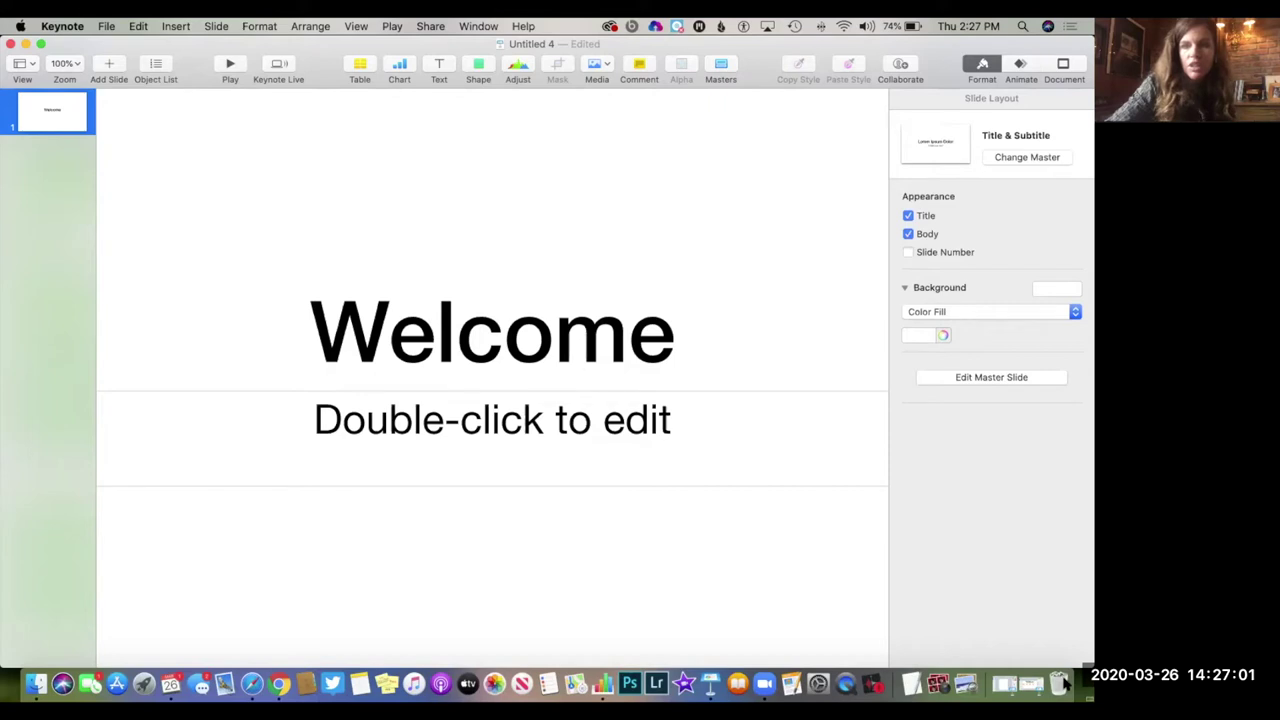
# - Close the untitled Welcome presentation and show slide 2 of the While you wait presentation
pyautogui.click(1006, 661)
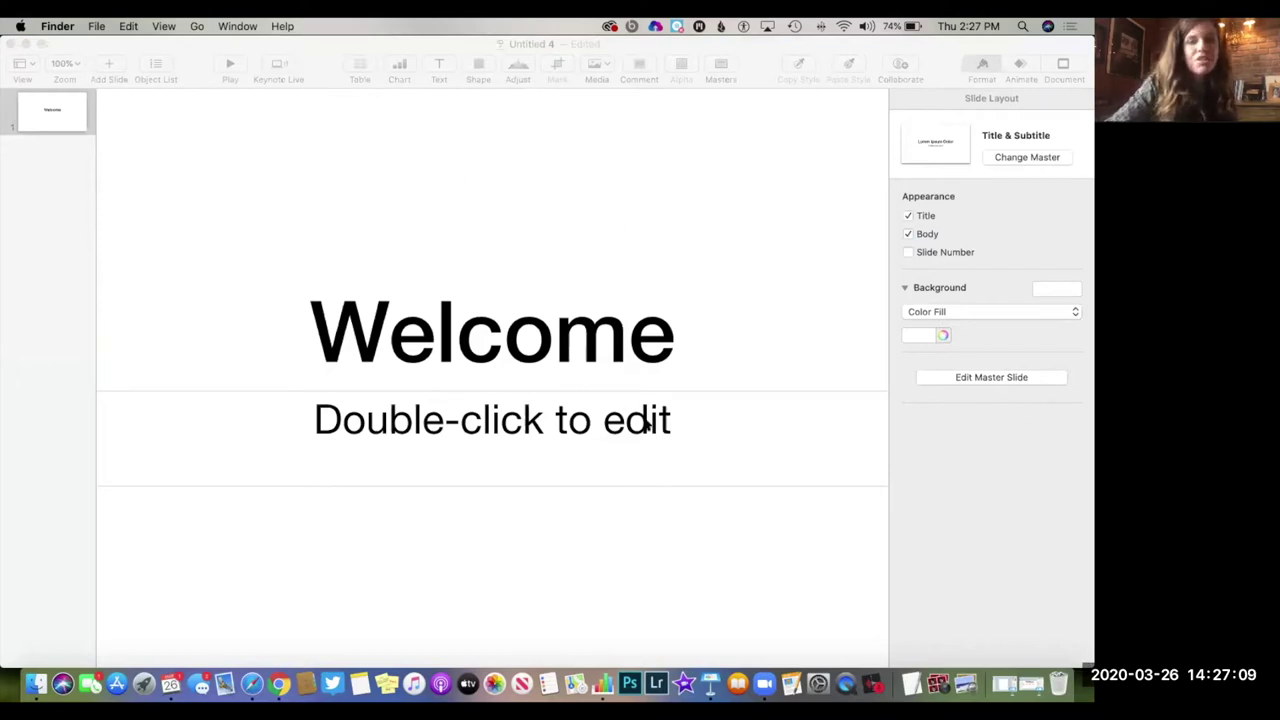
pyautogui.click(726, 459)
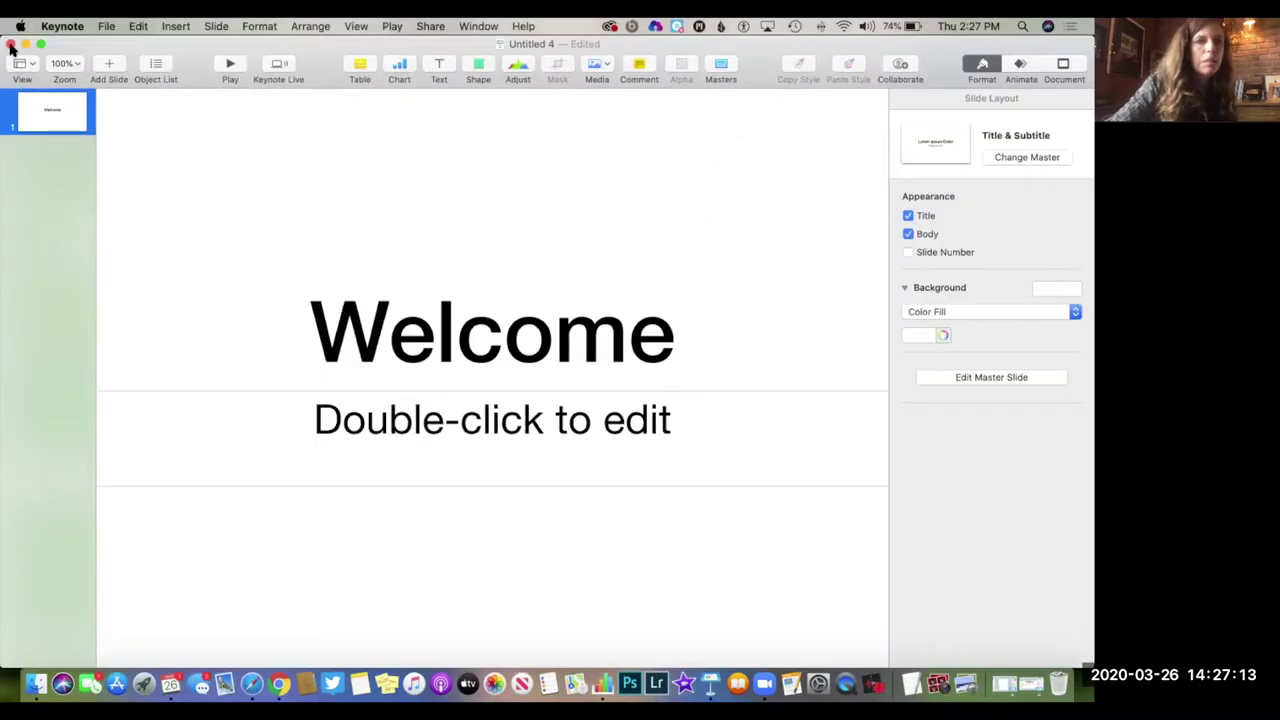
pyautogui.click(11, 45)
pyautogui.click(434, 256)
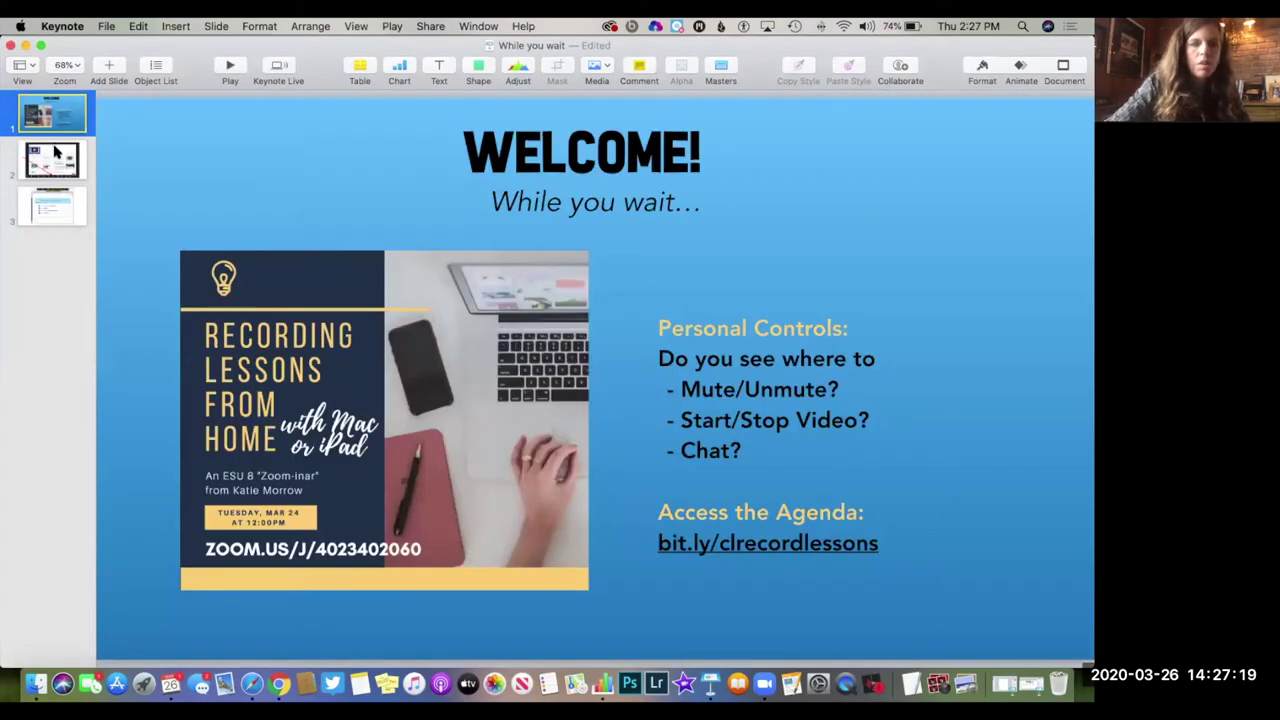
pyautogui.click(57, 157)
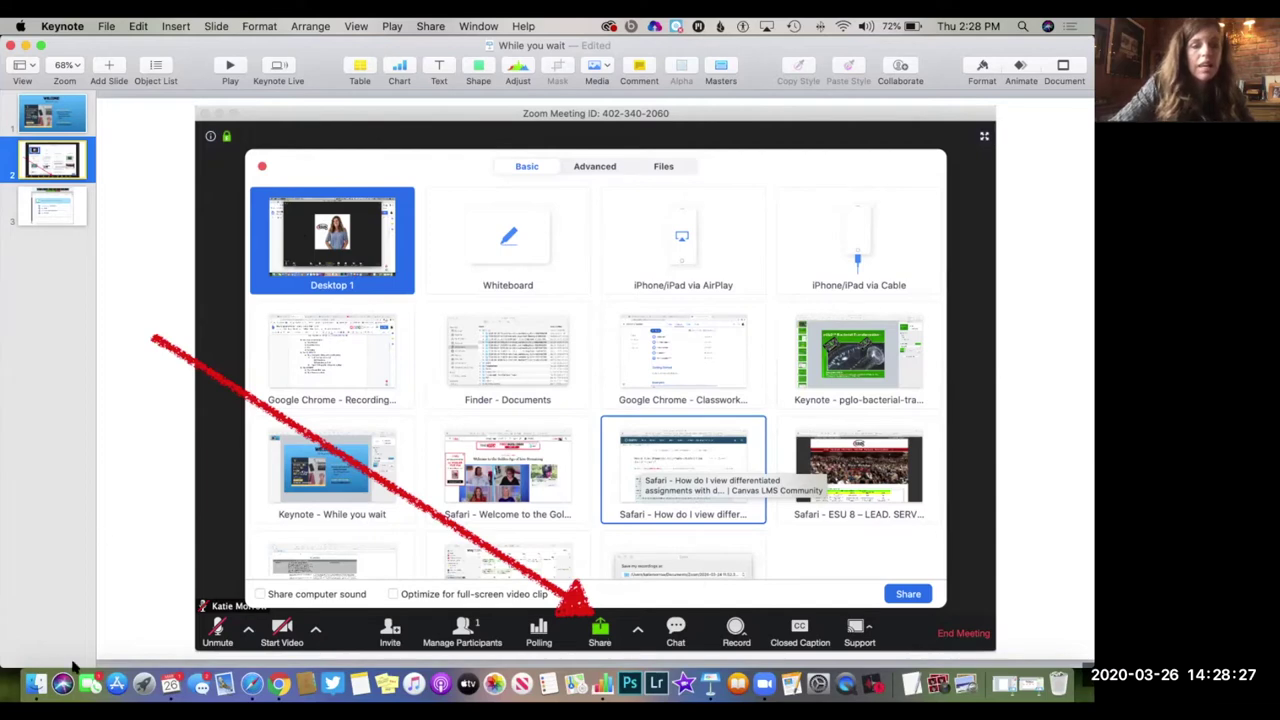
# - Switch to Finder's Documents folder and expand the Zoom folder with its 2020-03-20 11.49.55 and 2020-03-23 09.46.20 meeting folders
pyautogui.click(36, 684)
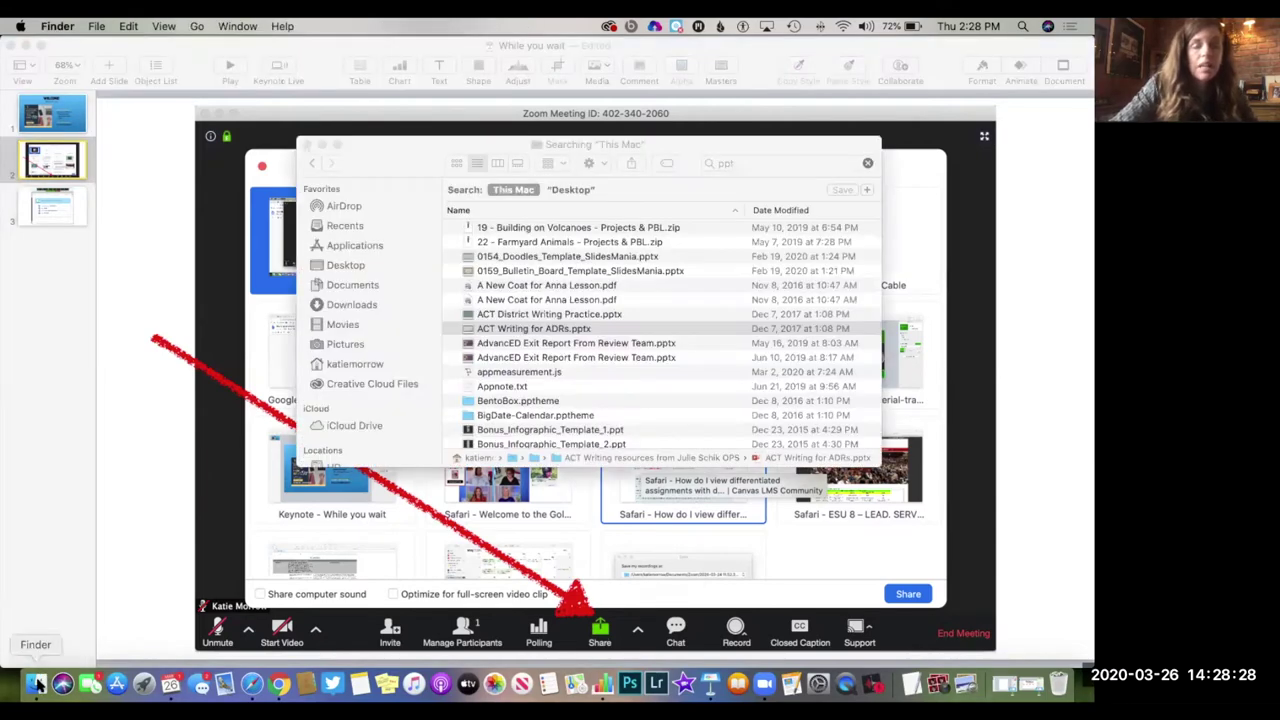
pyautogui.click(350, 287)
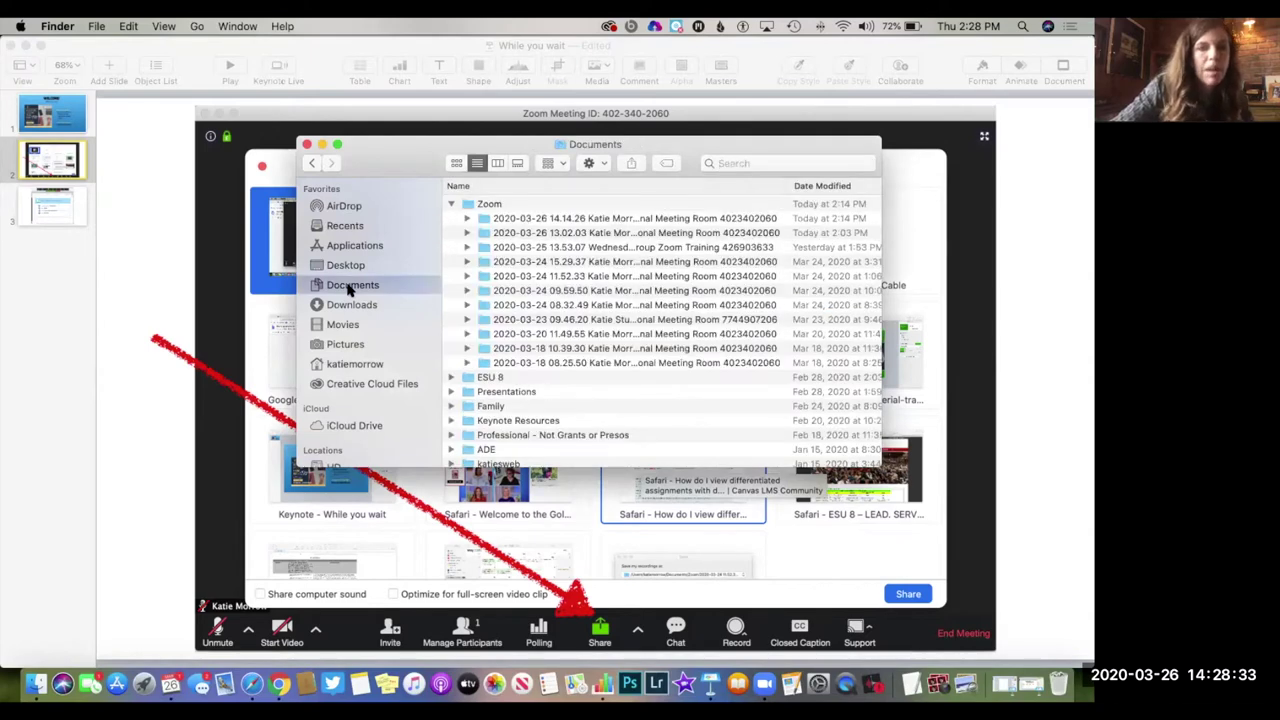
pyautogui.click(451, 204)
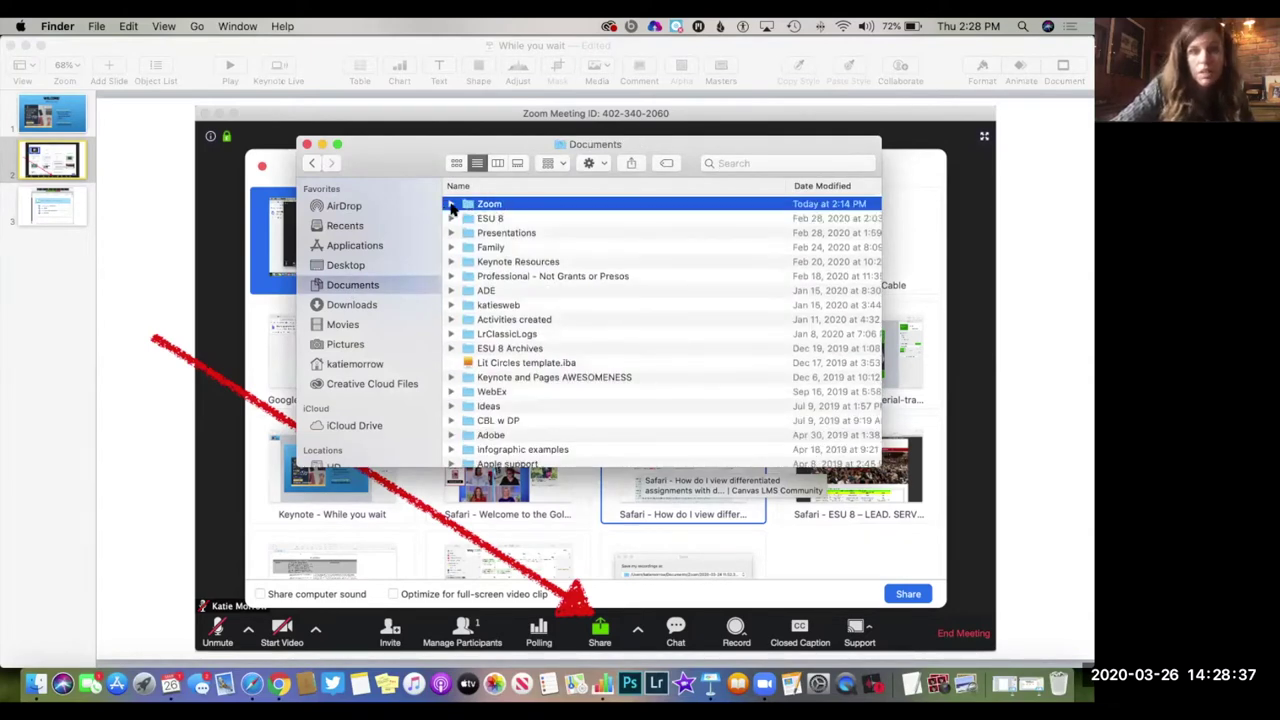
pyautogui.click(451, 205)
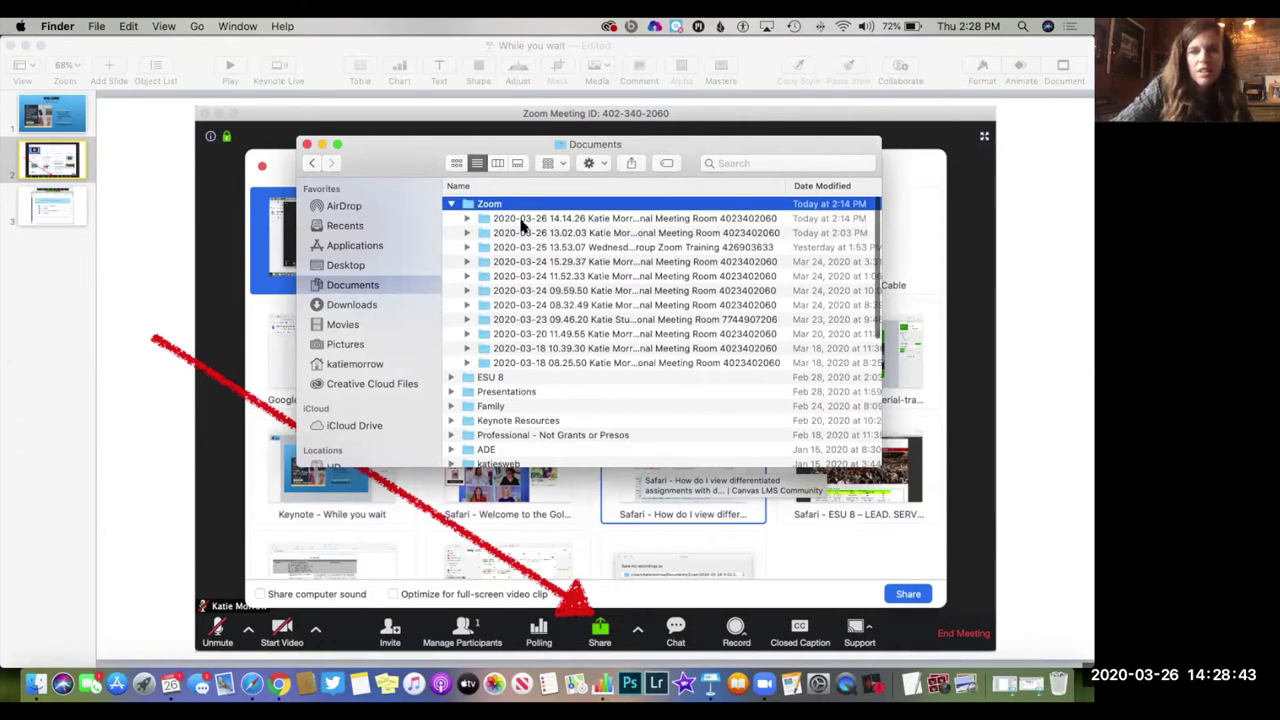
pyautogui.click(467, 334)
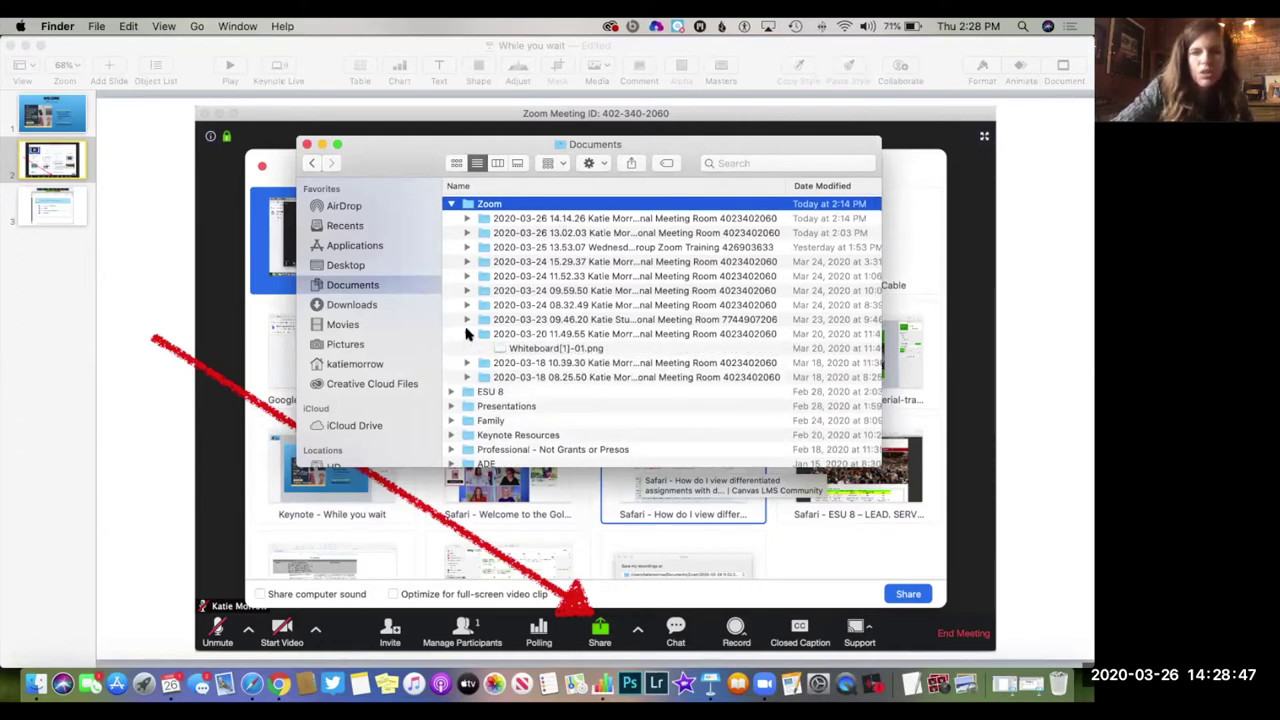
pyautogui.click(467, 319)
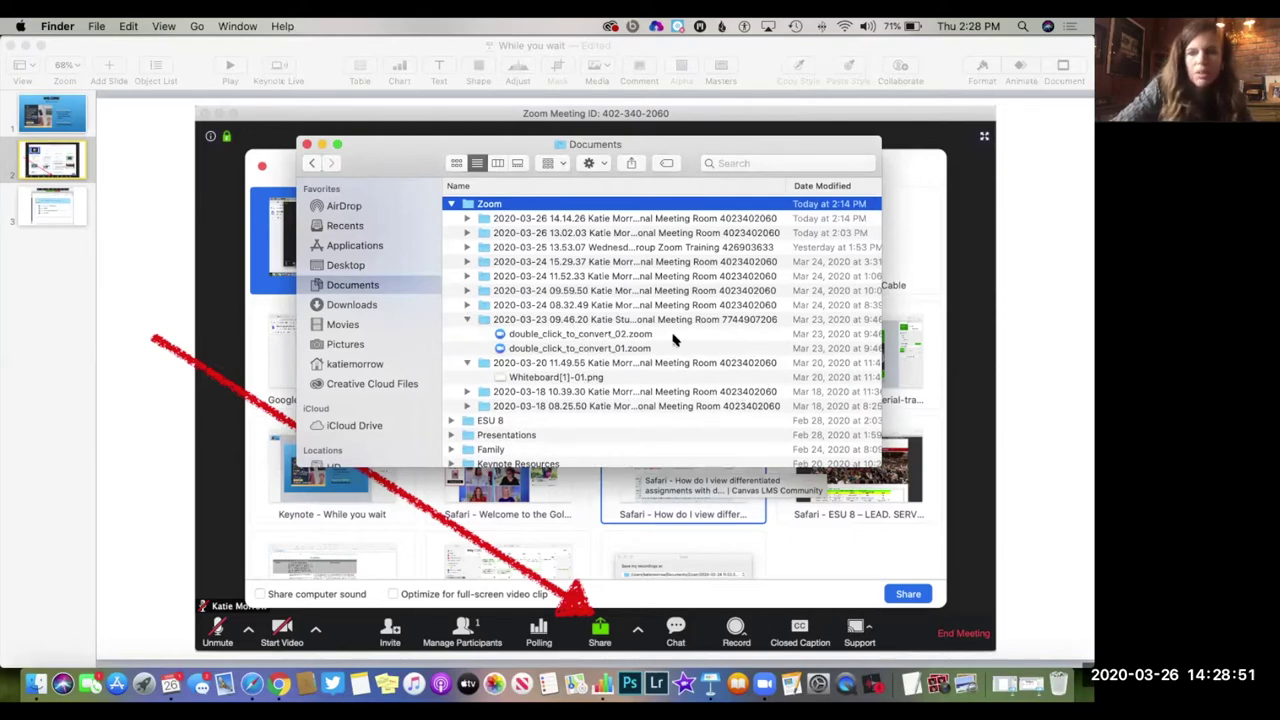
# - Convert double_click_to_convert_01.zoom from the 2020-03-23 meeting folder, saving the recording at the proposed location in Documents/Zoom
pyautogui.hscroll(3, 673, 340)
pyautogui.hscroll(-3, 600, 325)
pyautogui.scroll(-1, 565, 327)
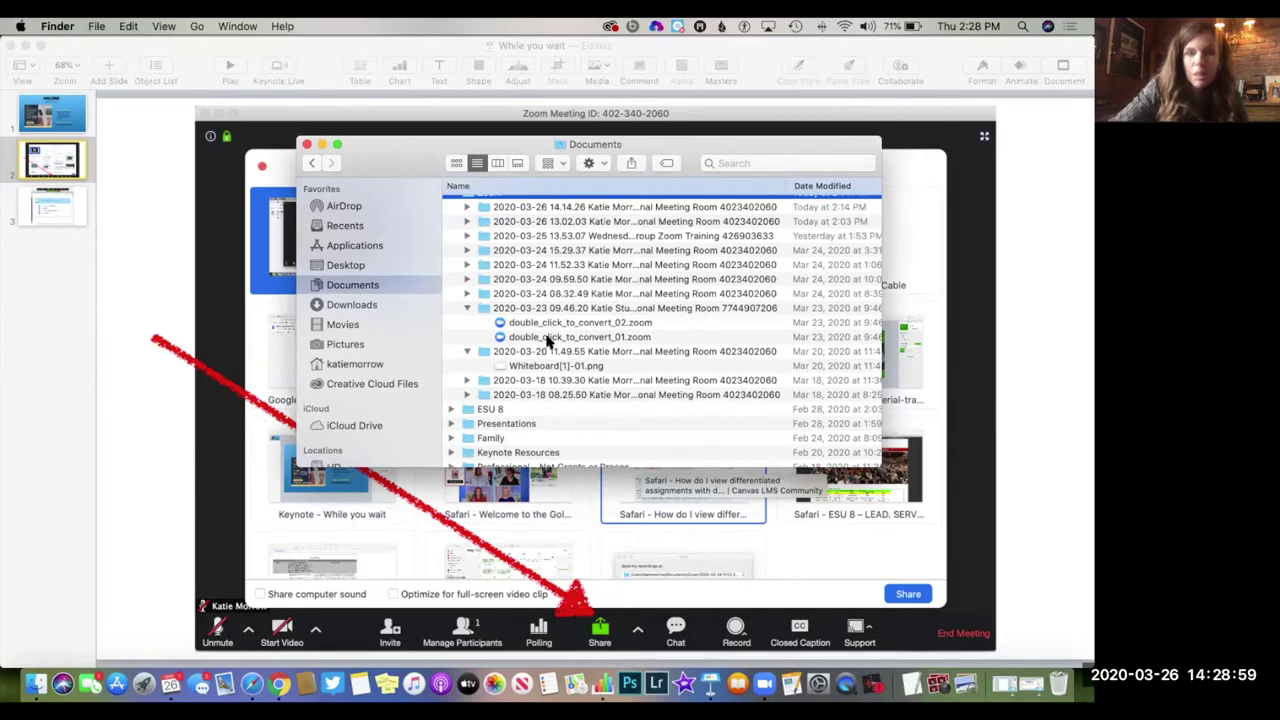
pyautogui.doubleClick(547, 341)
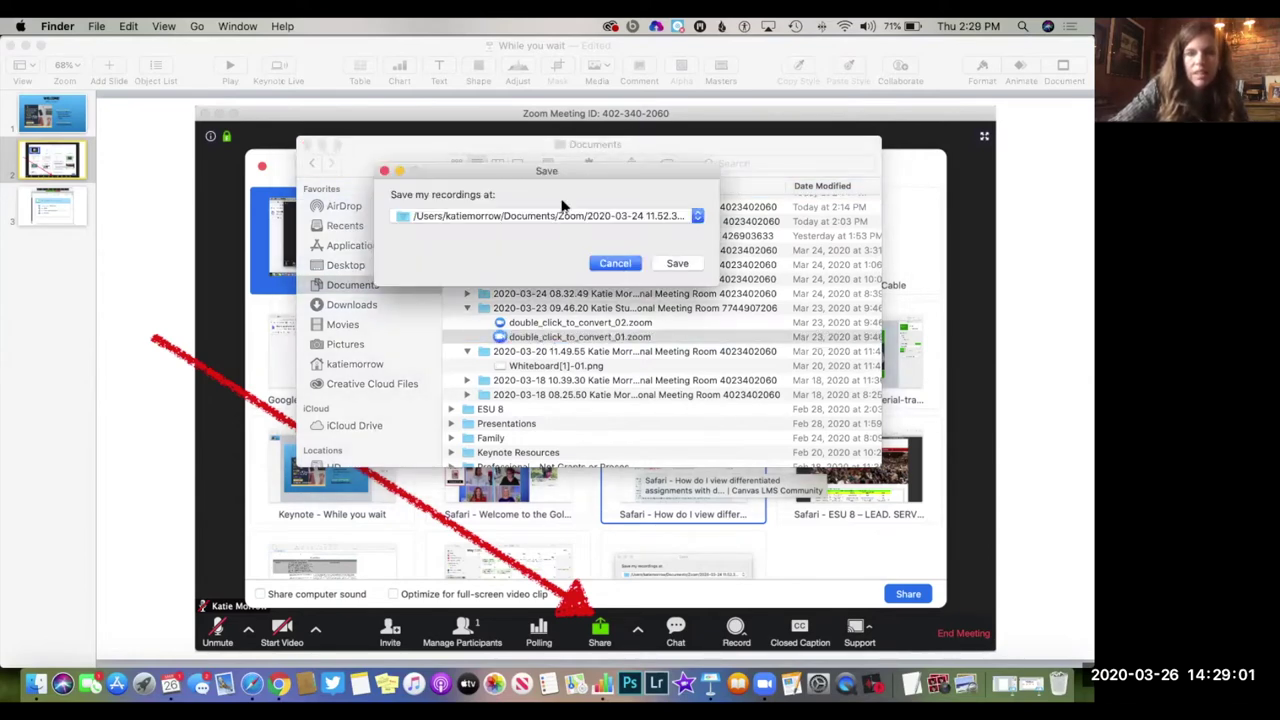
pyautogui.click(675, 264)
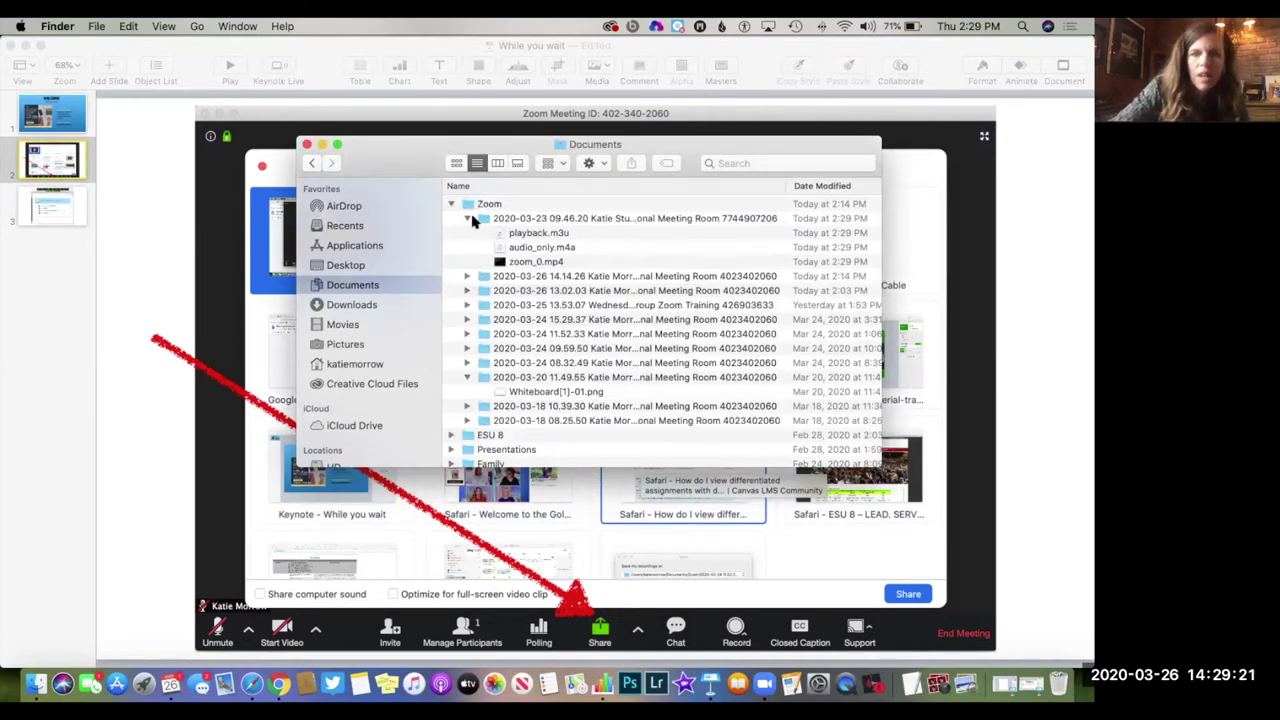
# - Inspect the converted files in the 2020-03-23 09.46.20 meeting folder and select audio_only.m4a
pyautogui.click(524, 220)
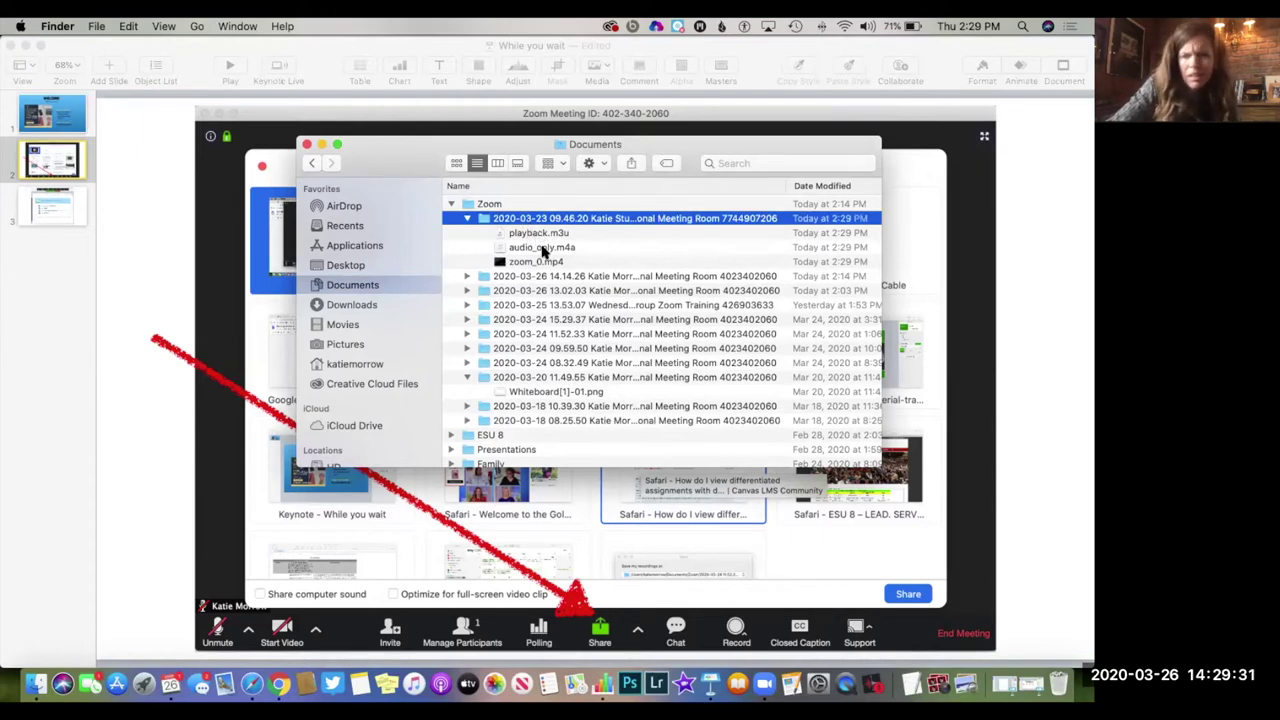
pyautogui.hscroll(2, 530, 251)
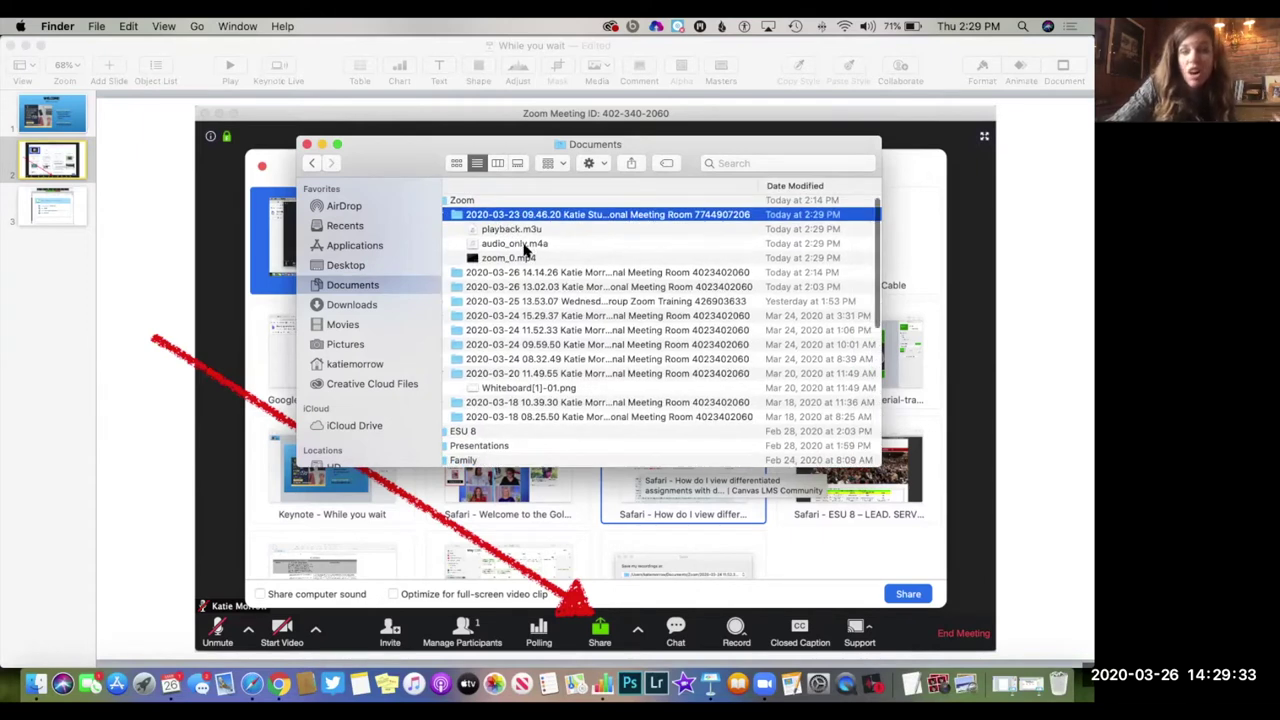
pyautogui.click(520, 245)
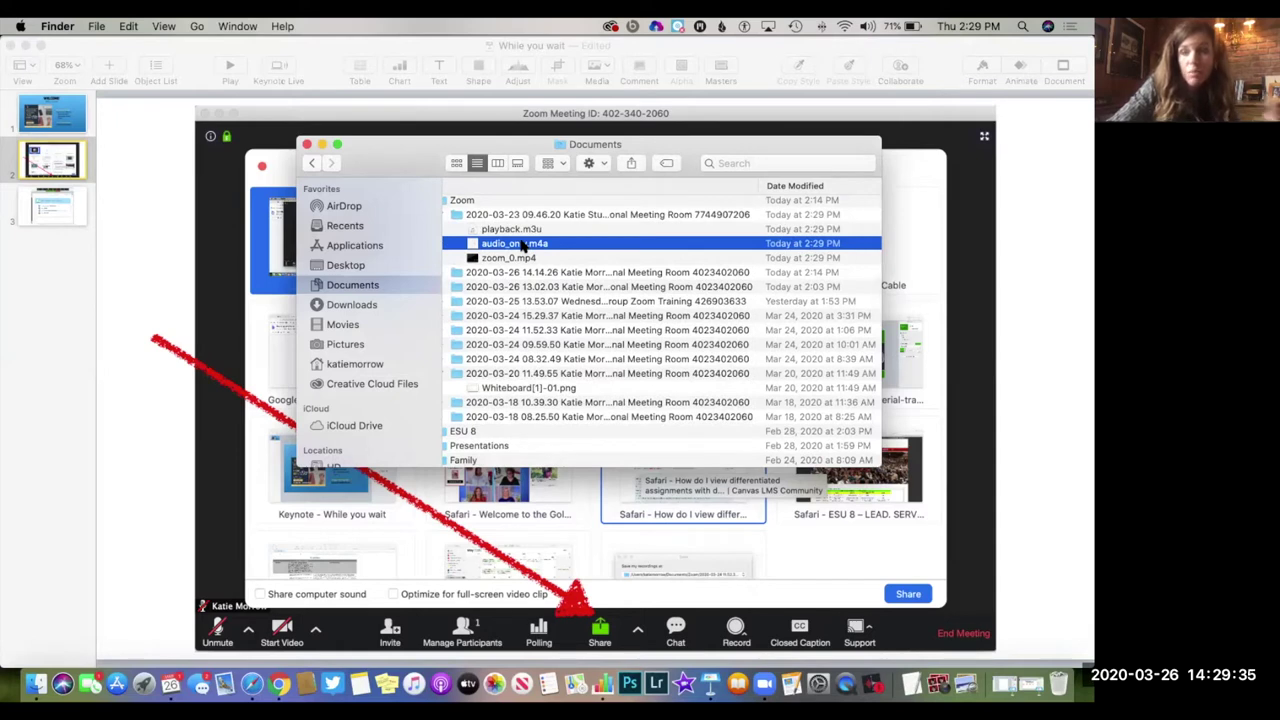
# - Open zoom_0.mp4 from the 2020-03-23 09.46.20 meeting folder with QuickTime Player and move the movie window aside
pyautogui.click(513, 258)
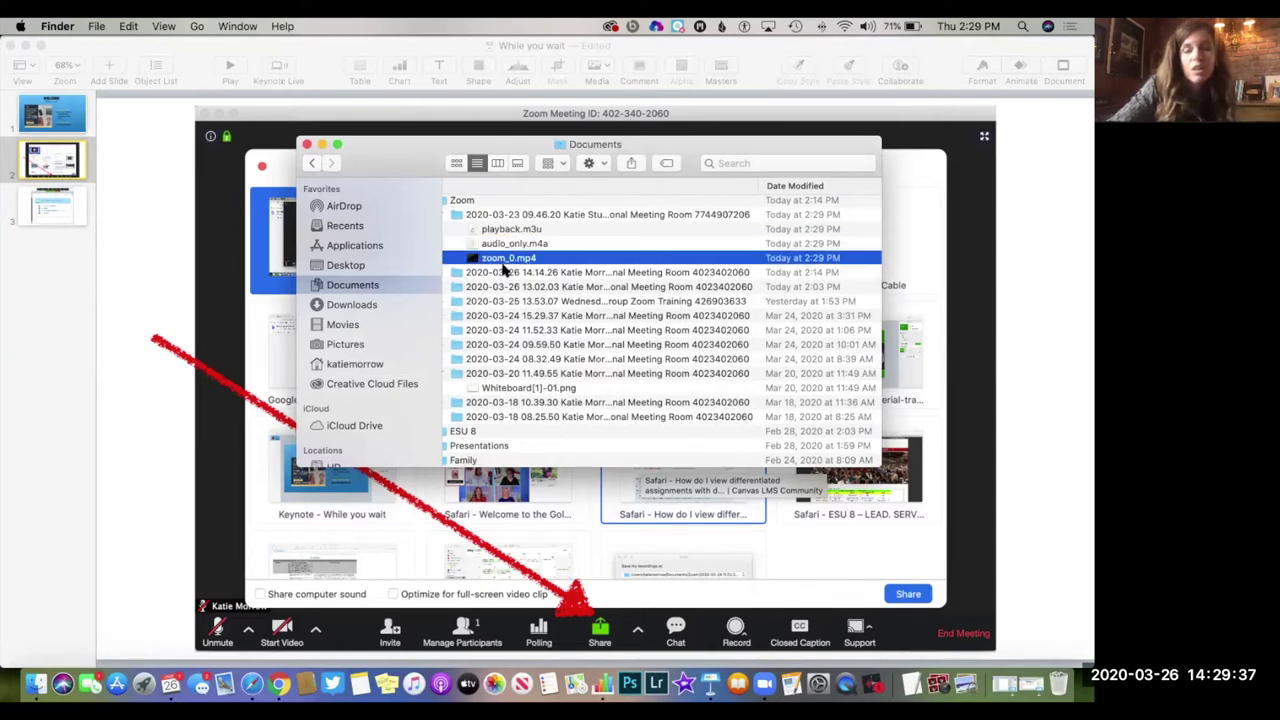
pyautogui.hscroll(8, 520, 262)
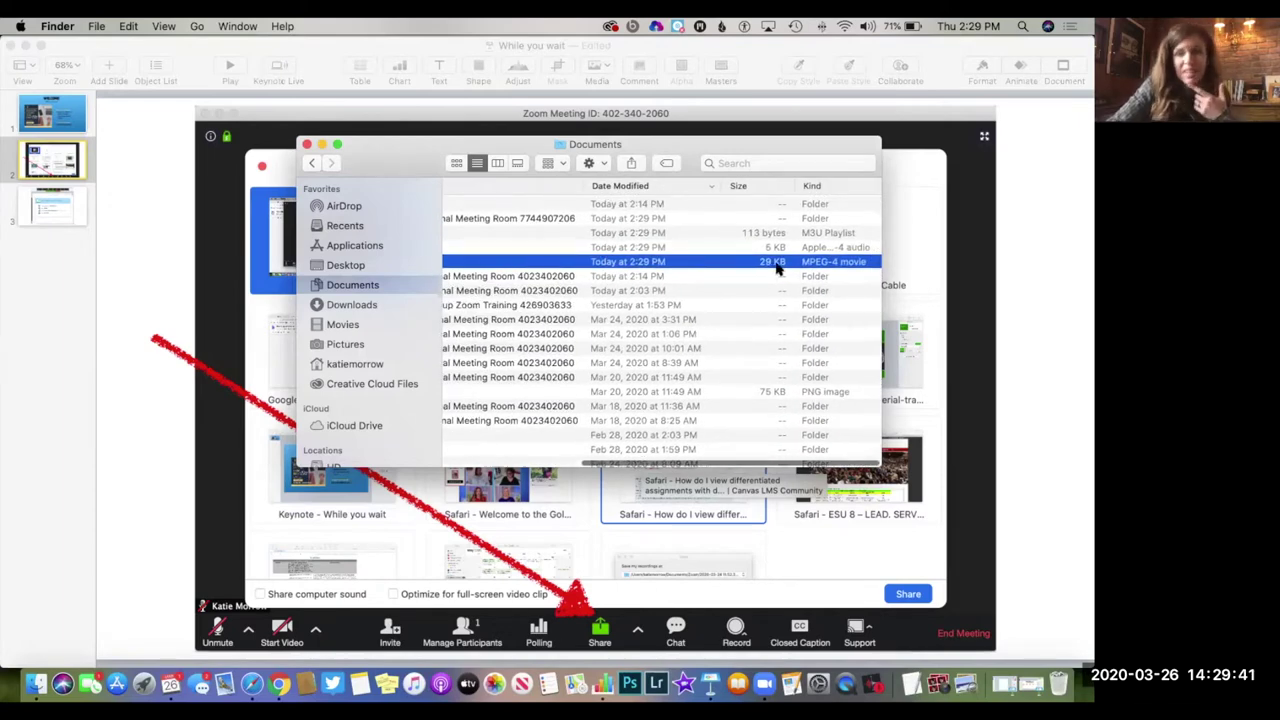
pyautogui.hscroll(-8, 777, 265)
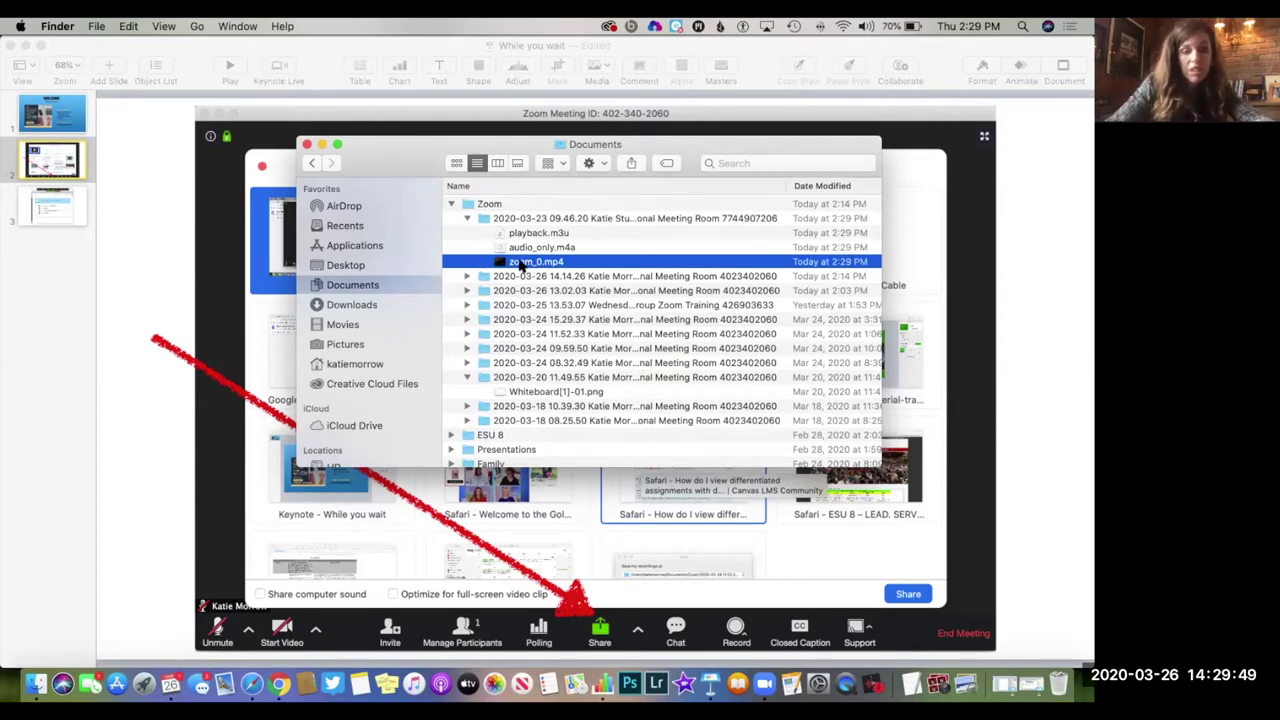
pyautogui.rightClick(519, 264)
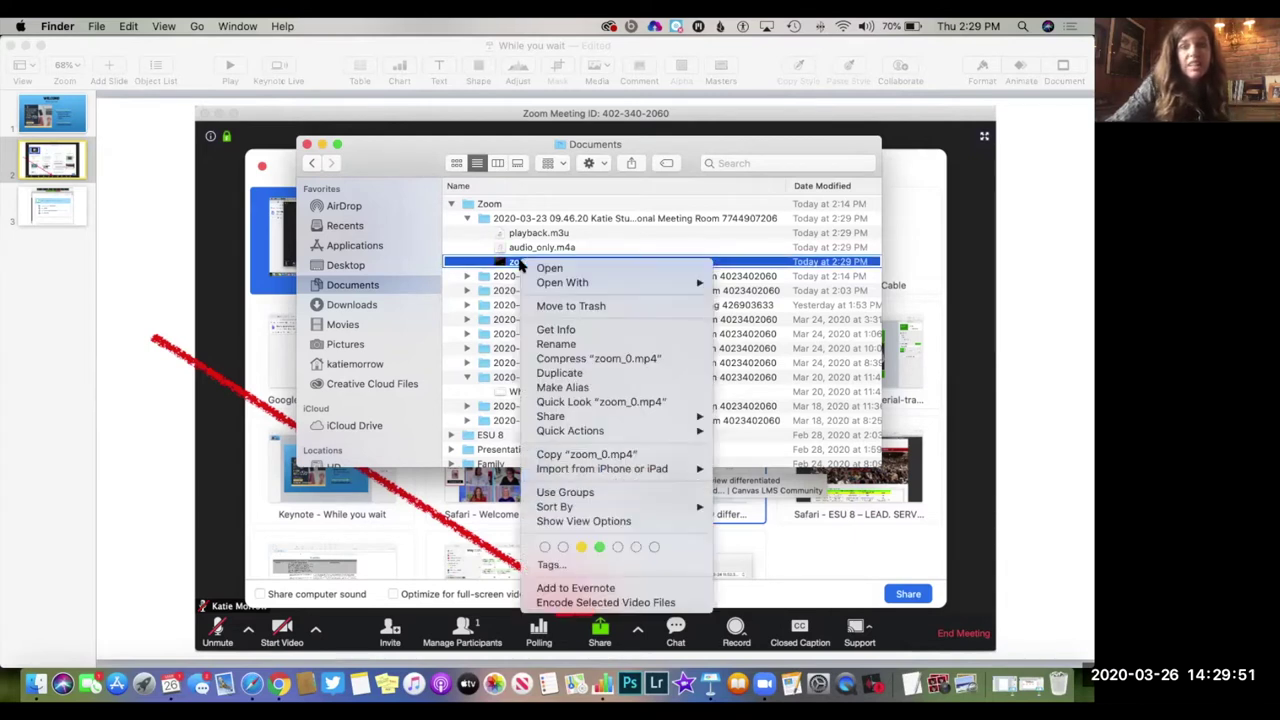
pyautogui.moveTo(549, 287)
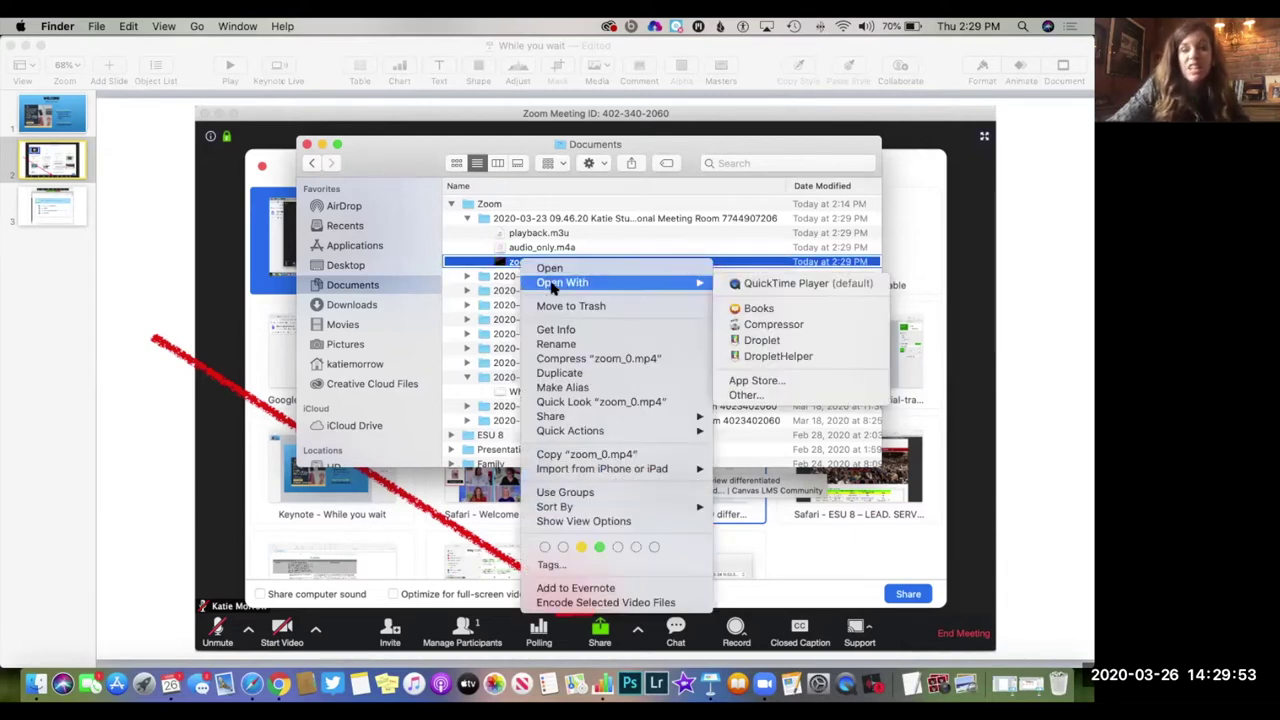
pyautogui.click(787, 285)
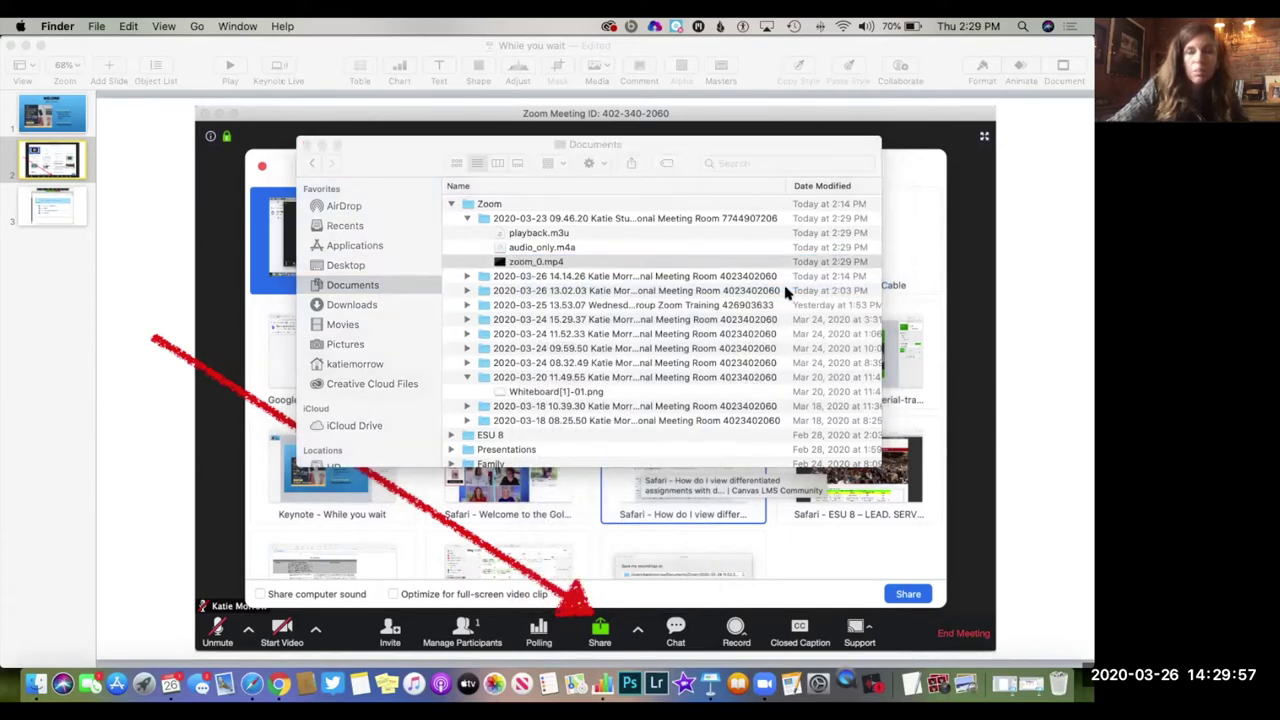
pyautogui.moveTo(272, 337); pyautogui.dragTo(161, 333)
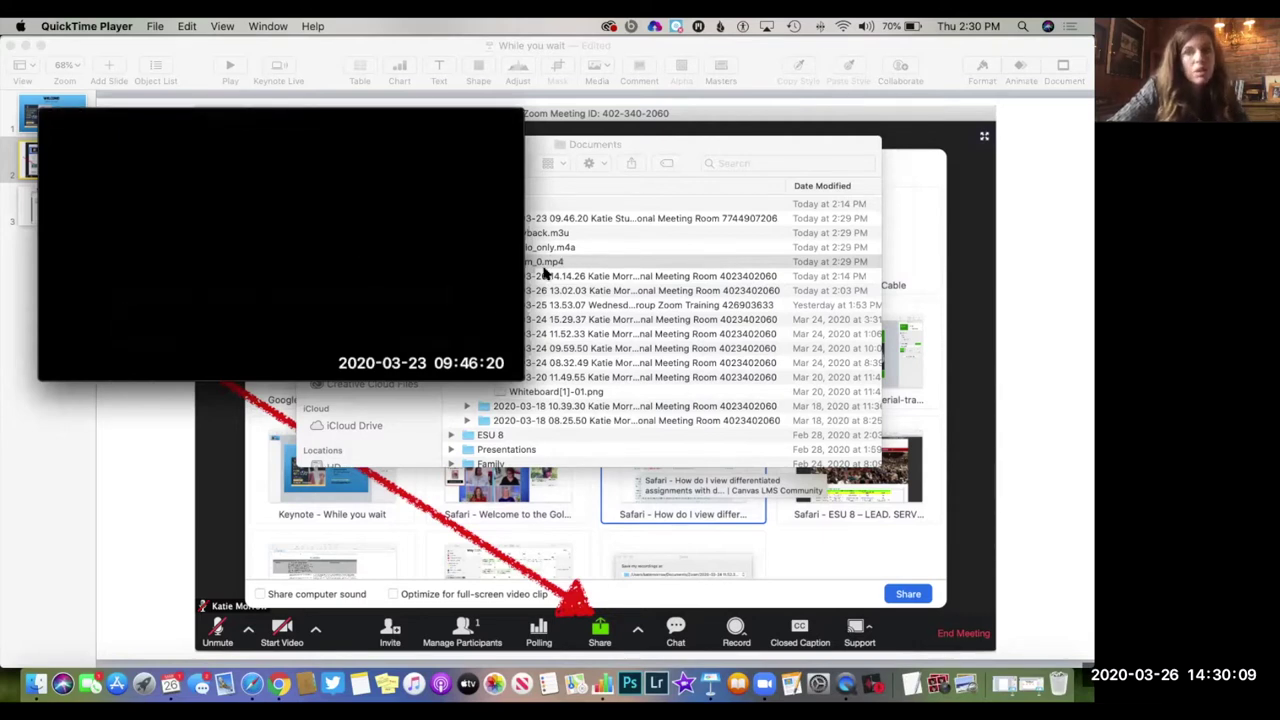
# - Show the export resolutions available for the zoom_0.mp4 movie
pyautogui.click(160, 26)
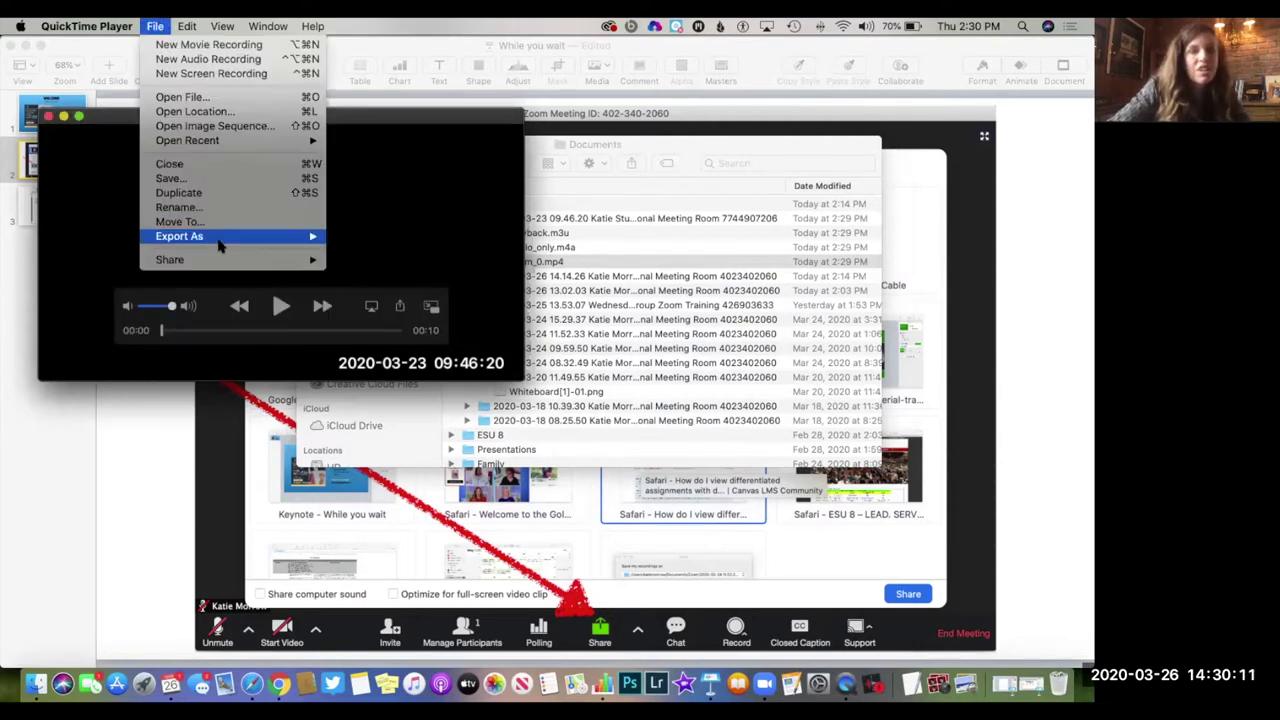
pyautogui.moveTo(222, 246)
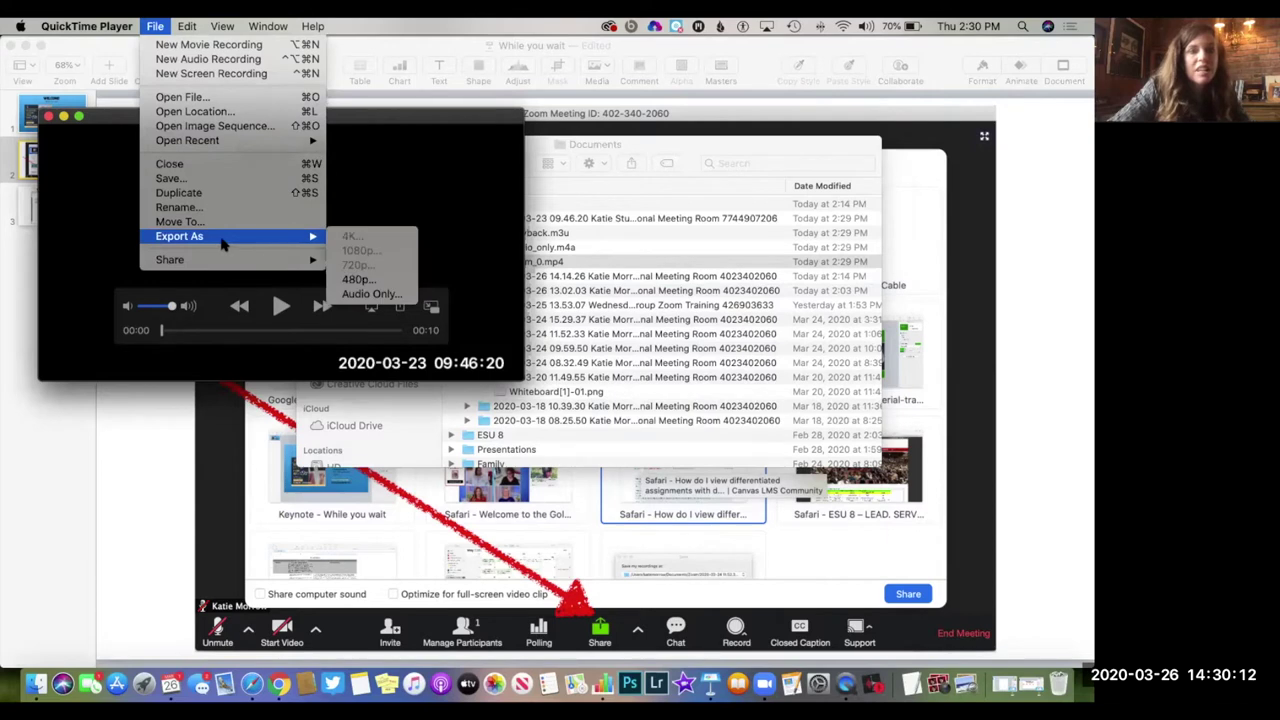
pyautogui.click(358, 282)
pyautogui.moveTo(300, 236)
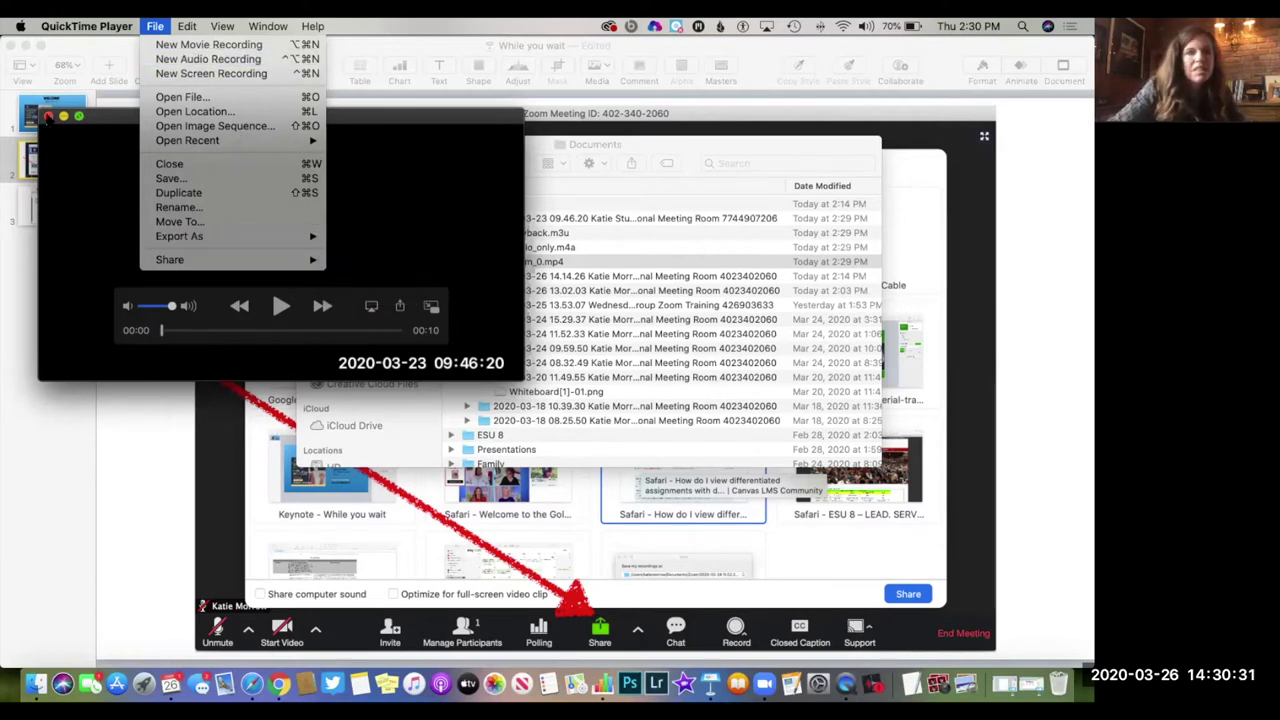
# - Close the movie and collapse the 2020-03-23 meeting folder and the Zoom folder in Finder
pyautogui.click(48, 116)
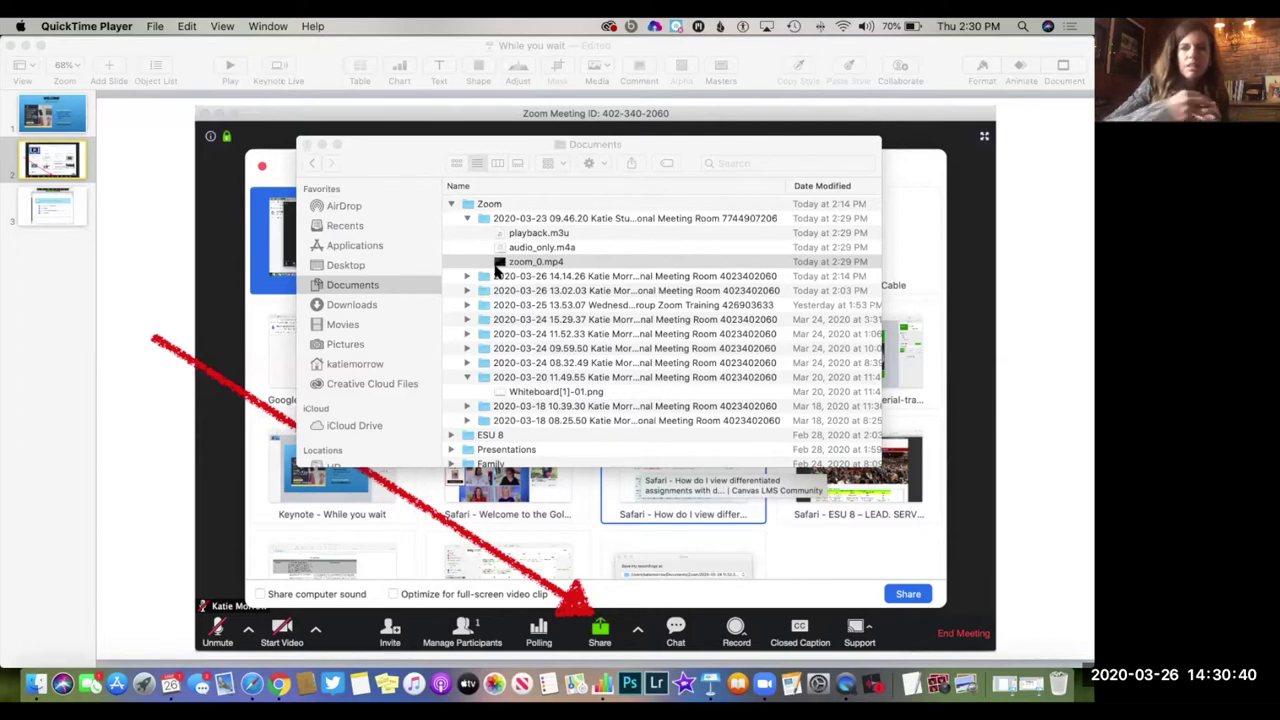
pyautogui.click(466, 218)
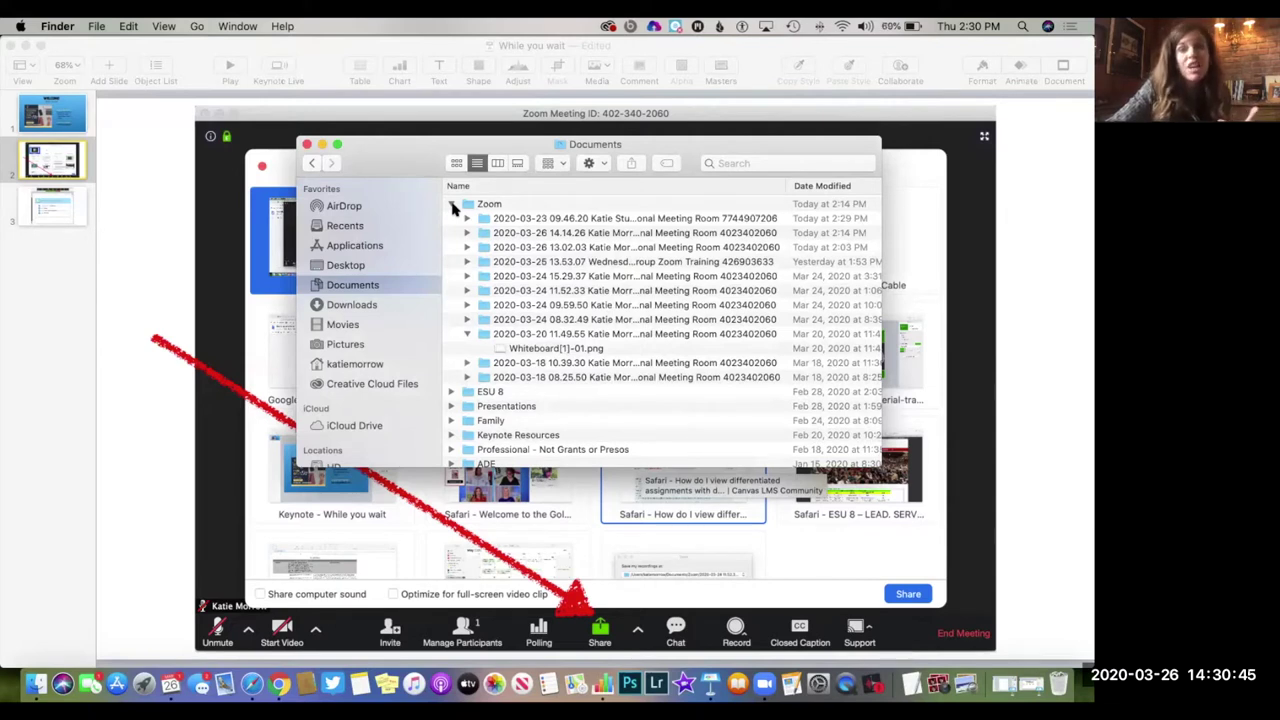
pyautogui.click(452, 205)
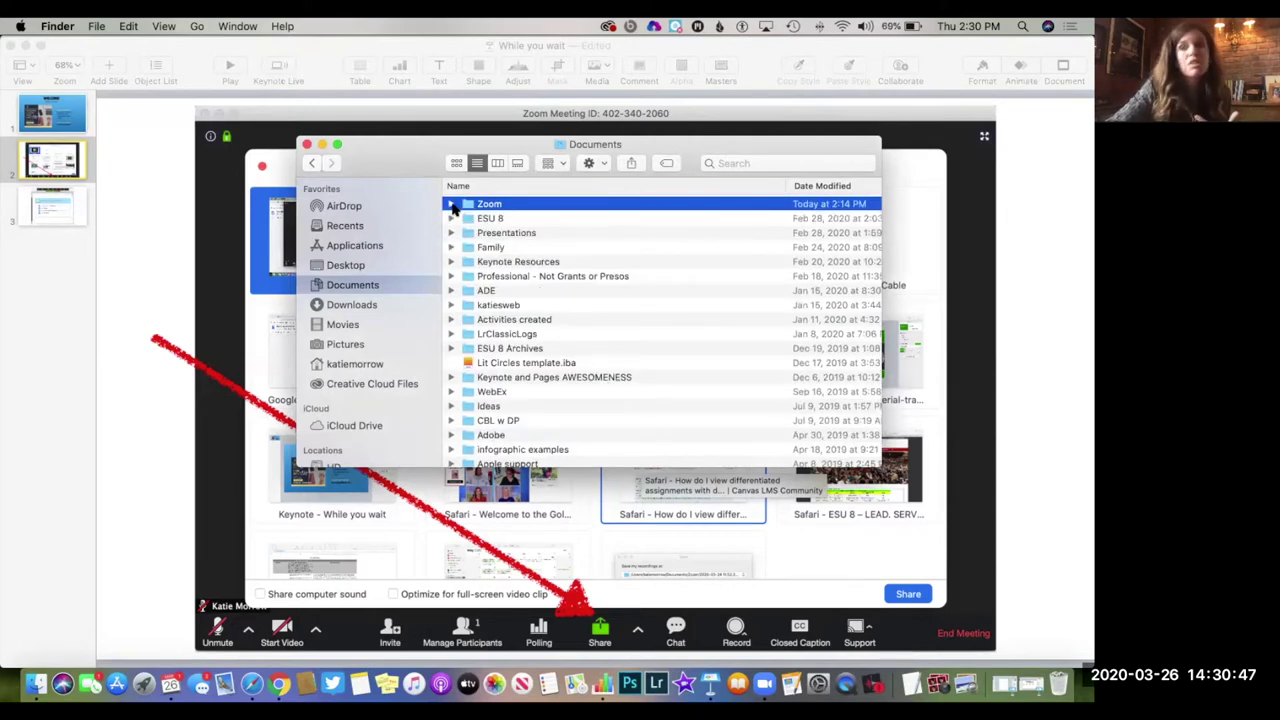
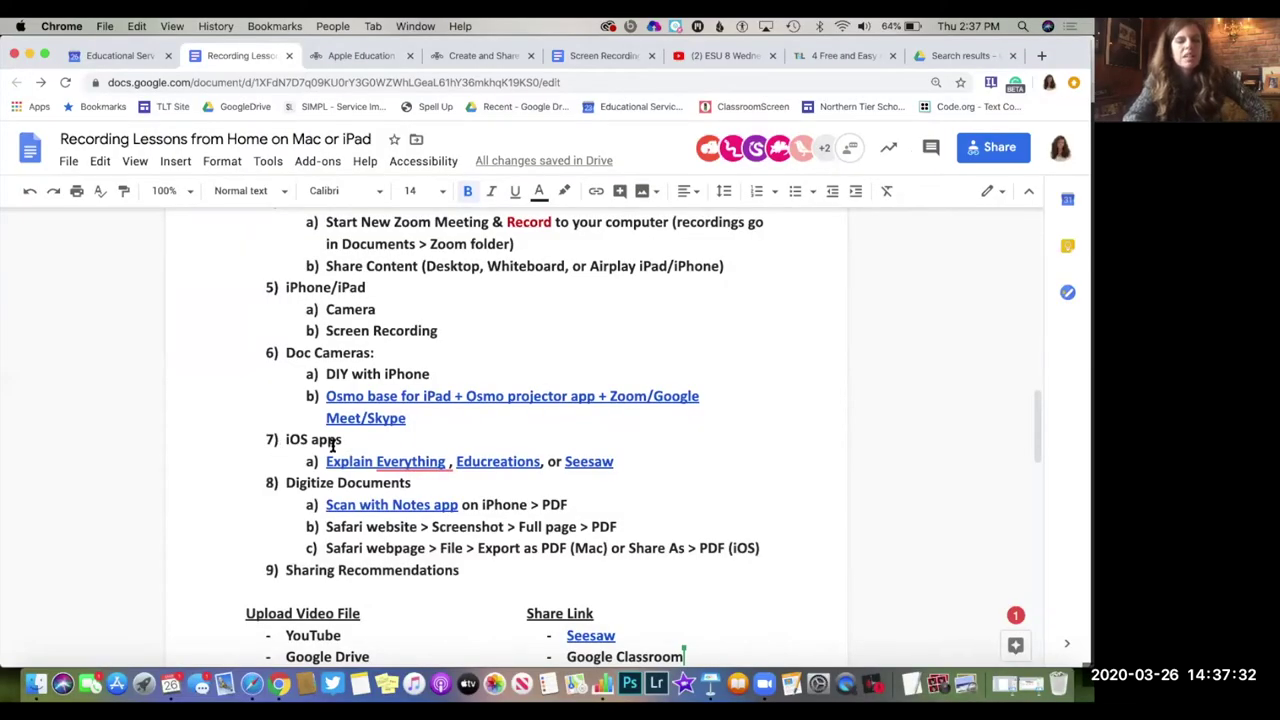
# - Review the Recording Lessons from Home on Mac or iPad outline from the iPhone/iPad section through Sharing Recommendations to Best Practices
pyautogui.scroll(-2, 333, 446)
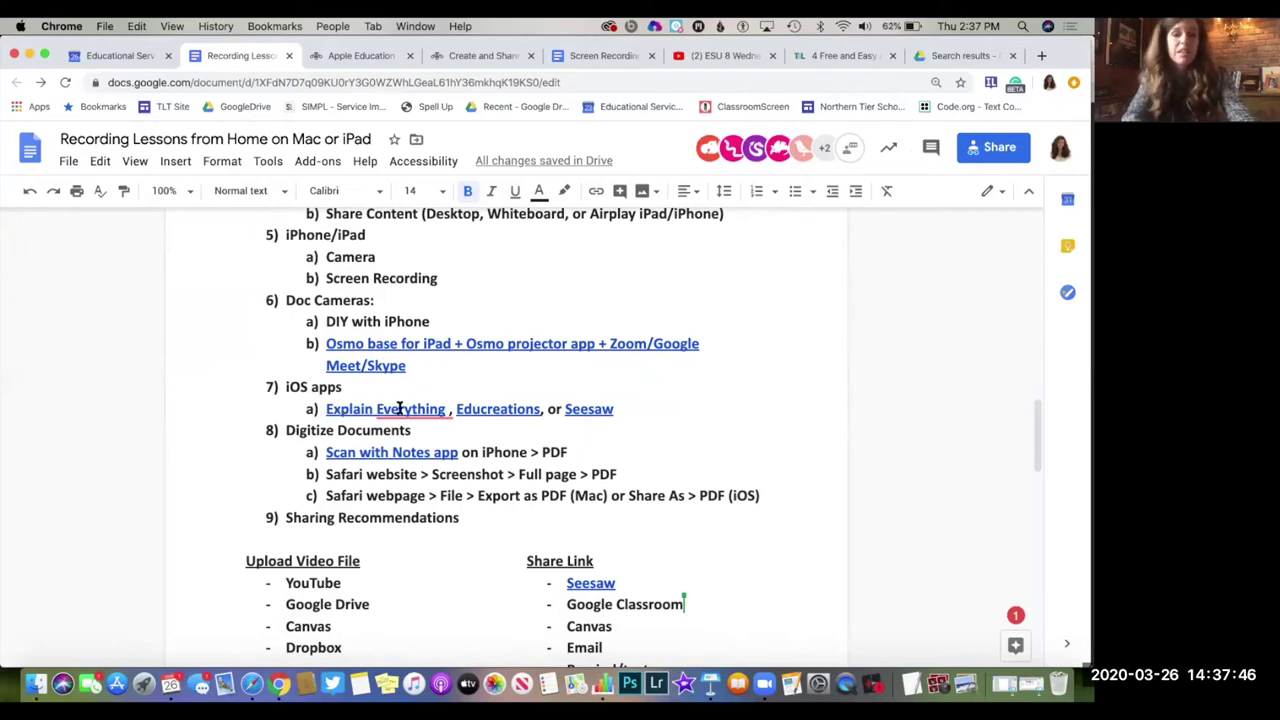
pyautogui.moveTo(420, 409)
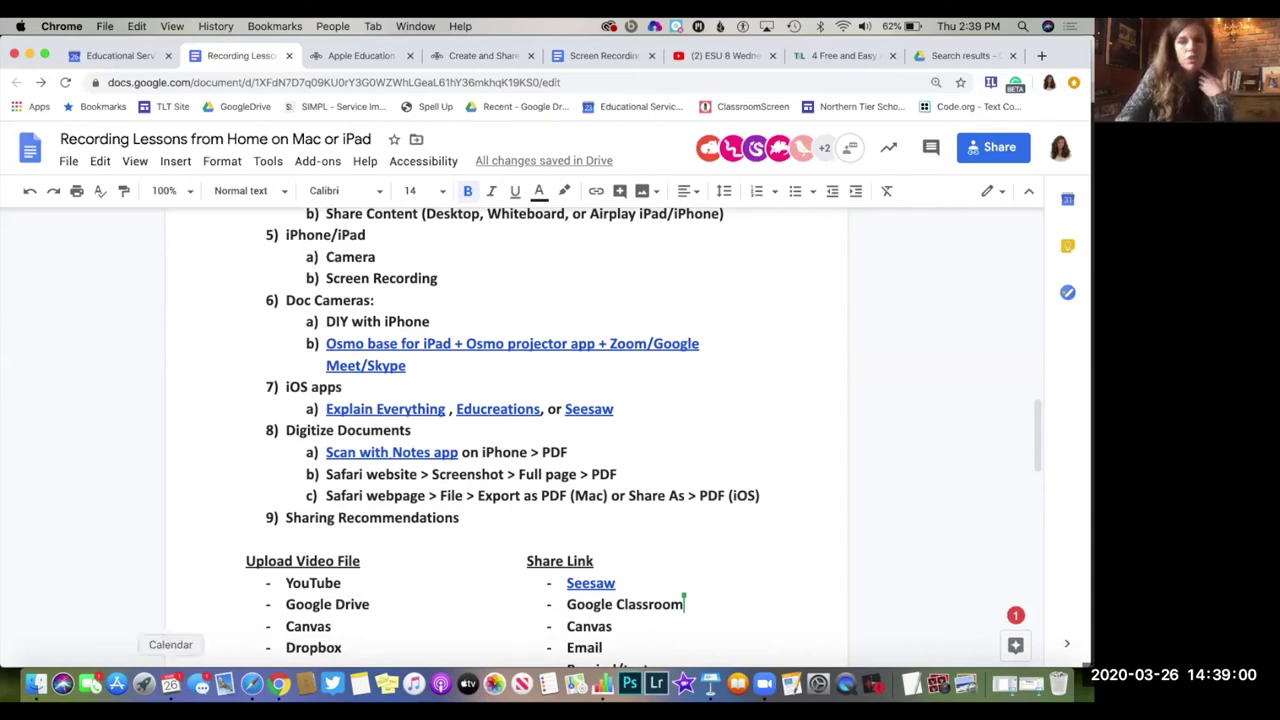
pyautogui.scroll(-1, 459, 508)
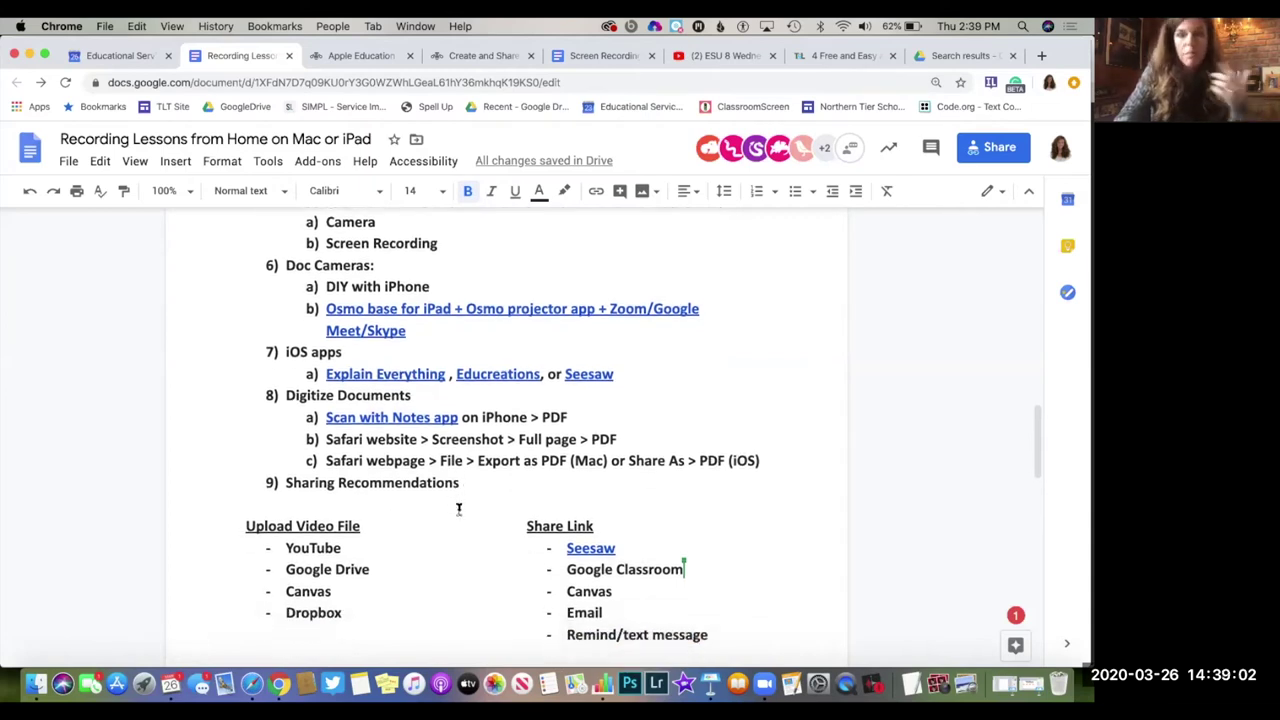
pyautogui.scroll(-2, 459, 508)
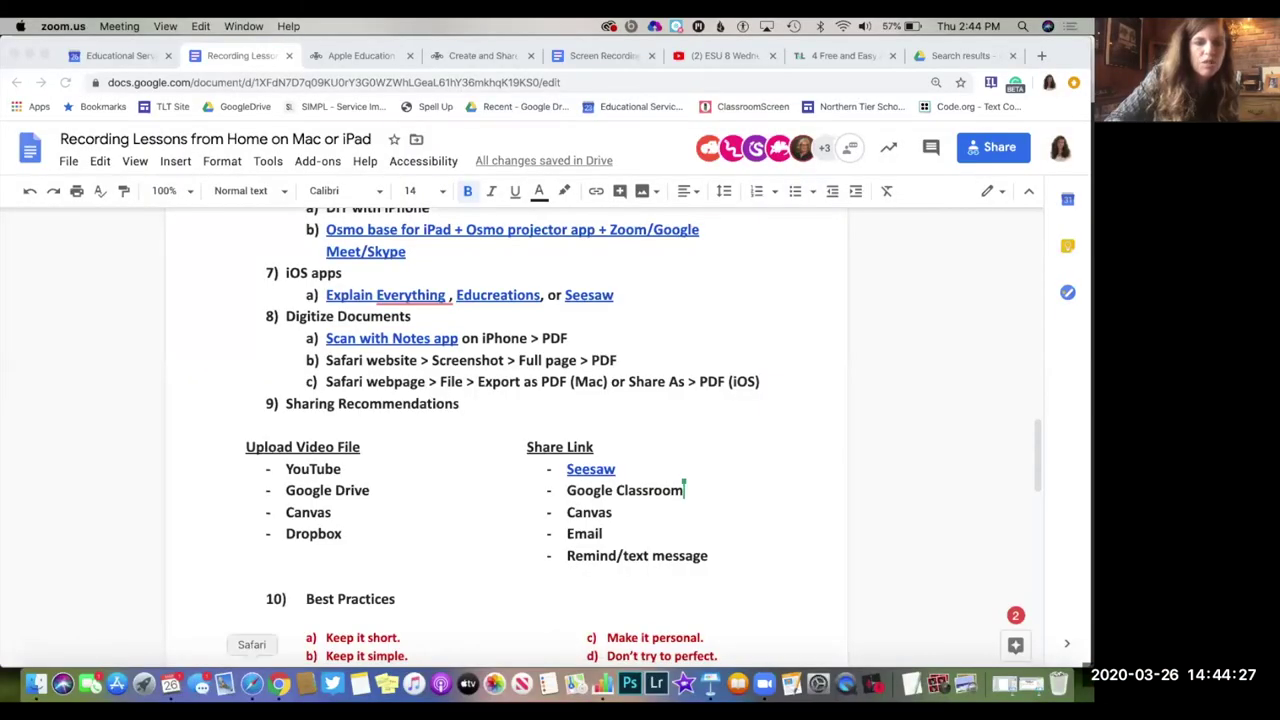
# - Switch to Safari and bring the window with the TIME article Welcome to the Golden Age of Live-Streaming to the front
pyautogui.click(251, 684)
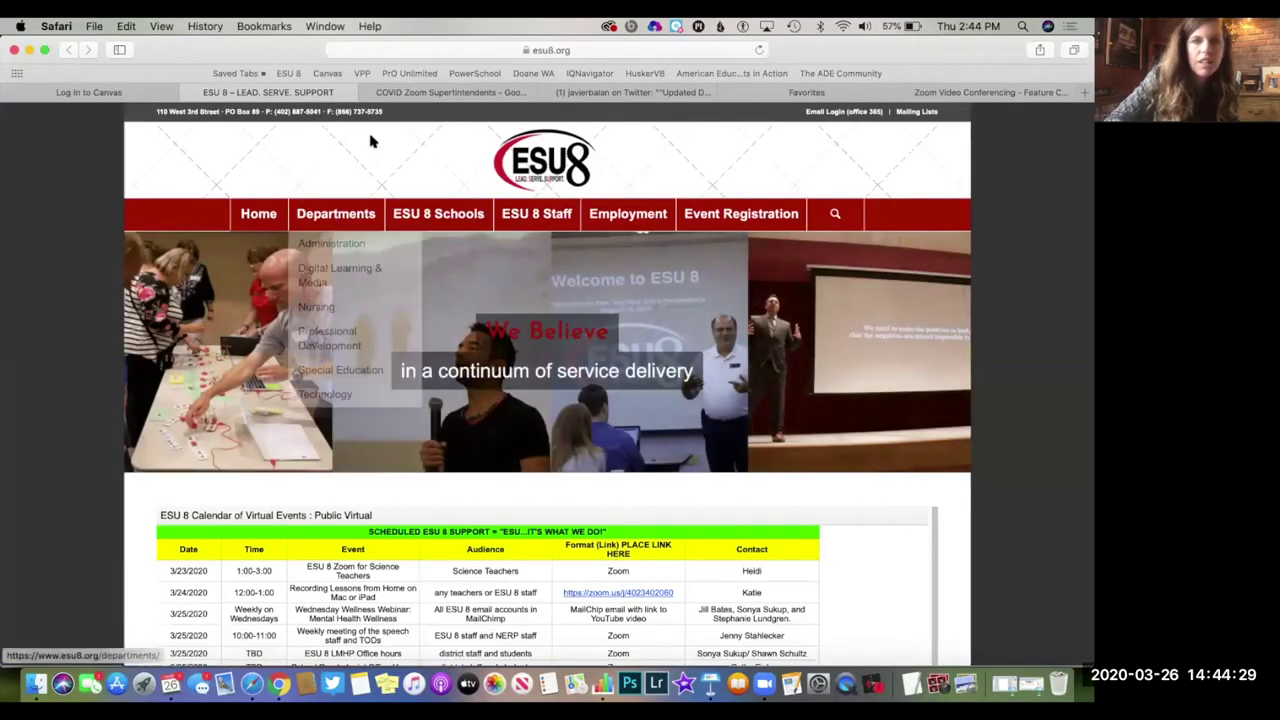
pyautogui.click(325, 26)
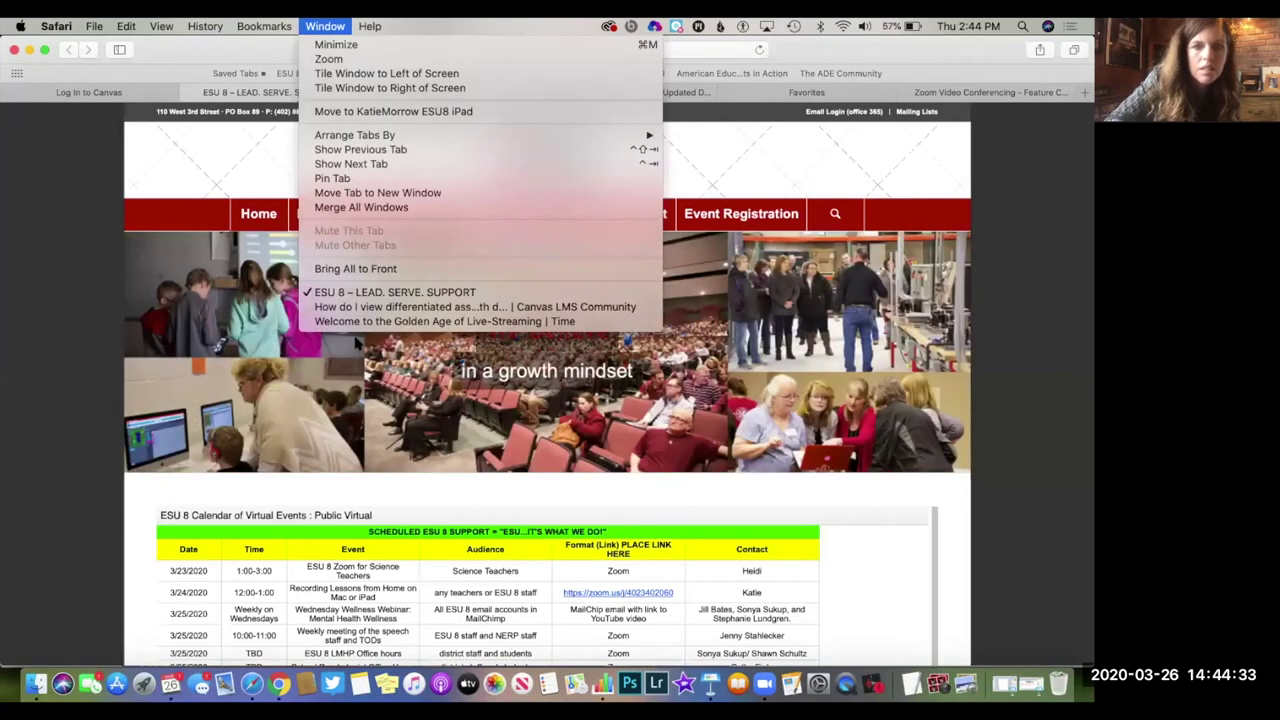
pyautogui.click(352, 333)
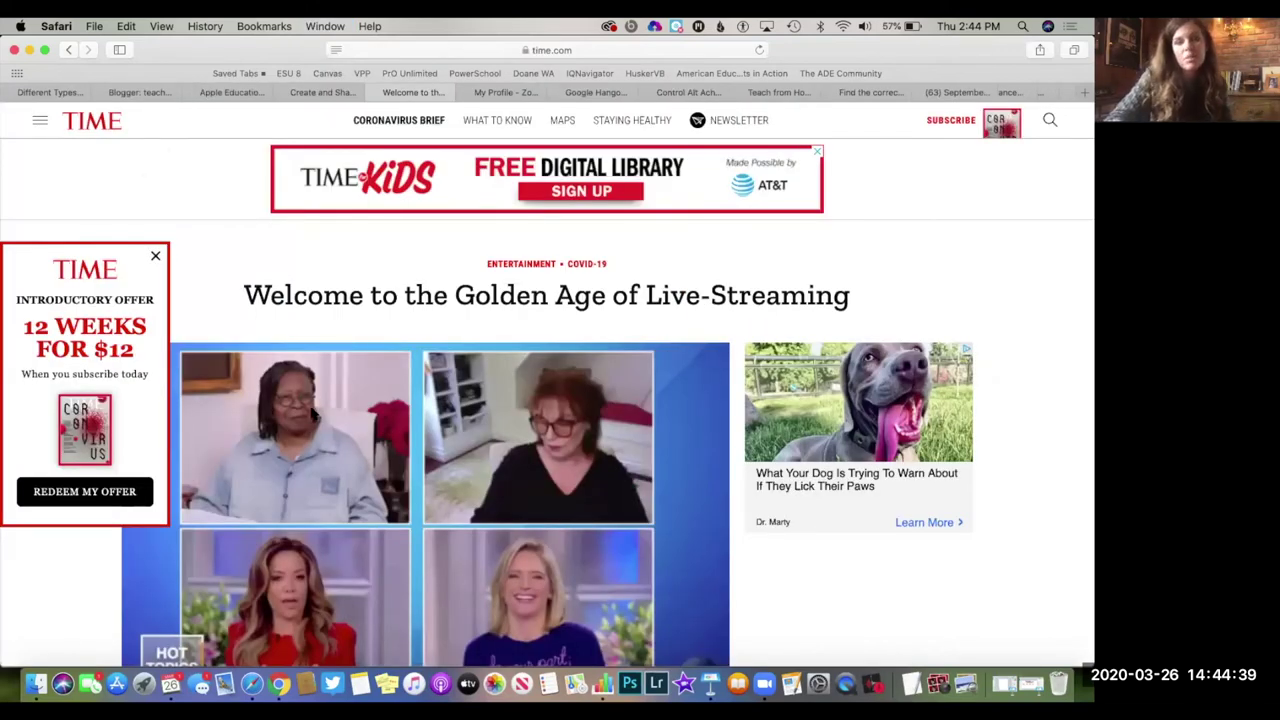
# - Examine the TIME article's headline, opening paragraphs and surrounding advertisements in the normal page view
pyautogui.scroll(-5, 333, 450)
pyautogui.scroll(-20, 333, 450)
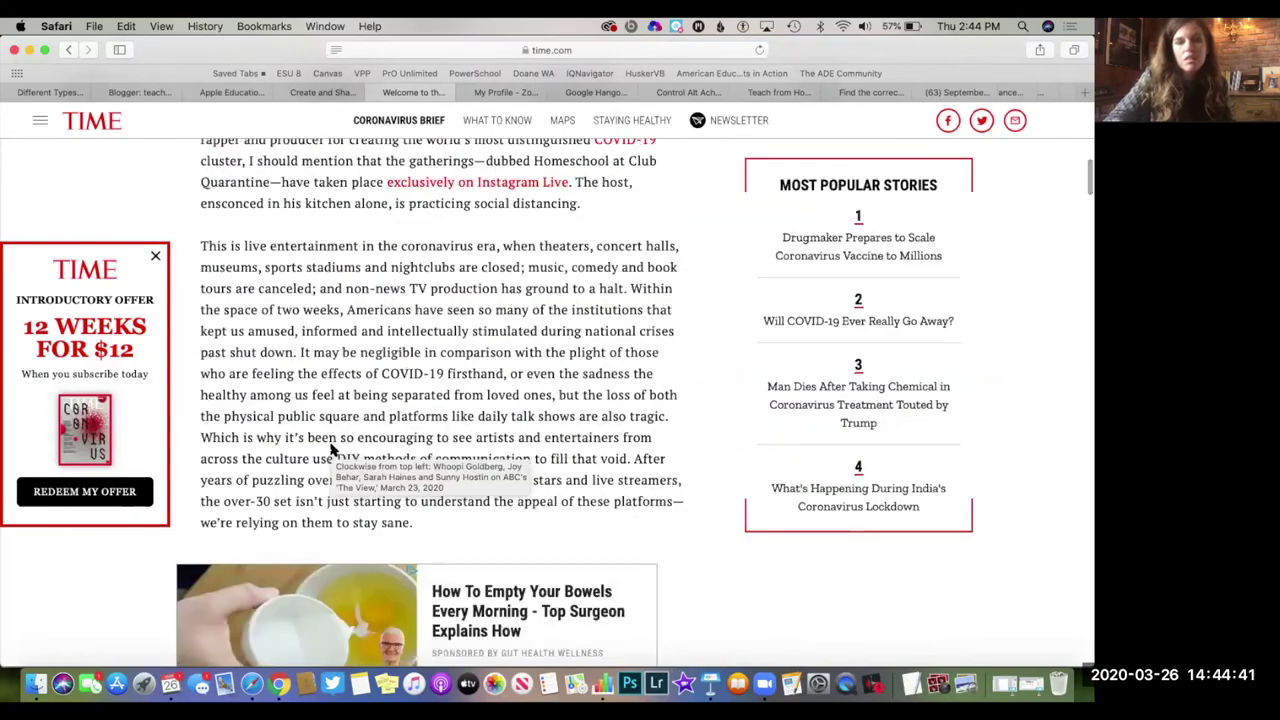
pyautogui.scroll(20, 333, 450)
pyautogui.scroll(-12, 333, 450)
pyautogui.scroll(-6, 333, 450)
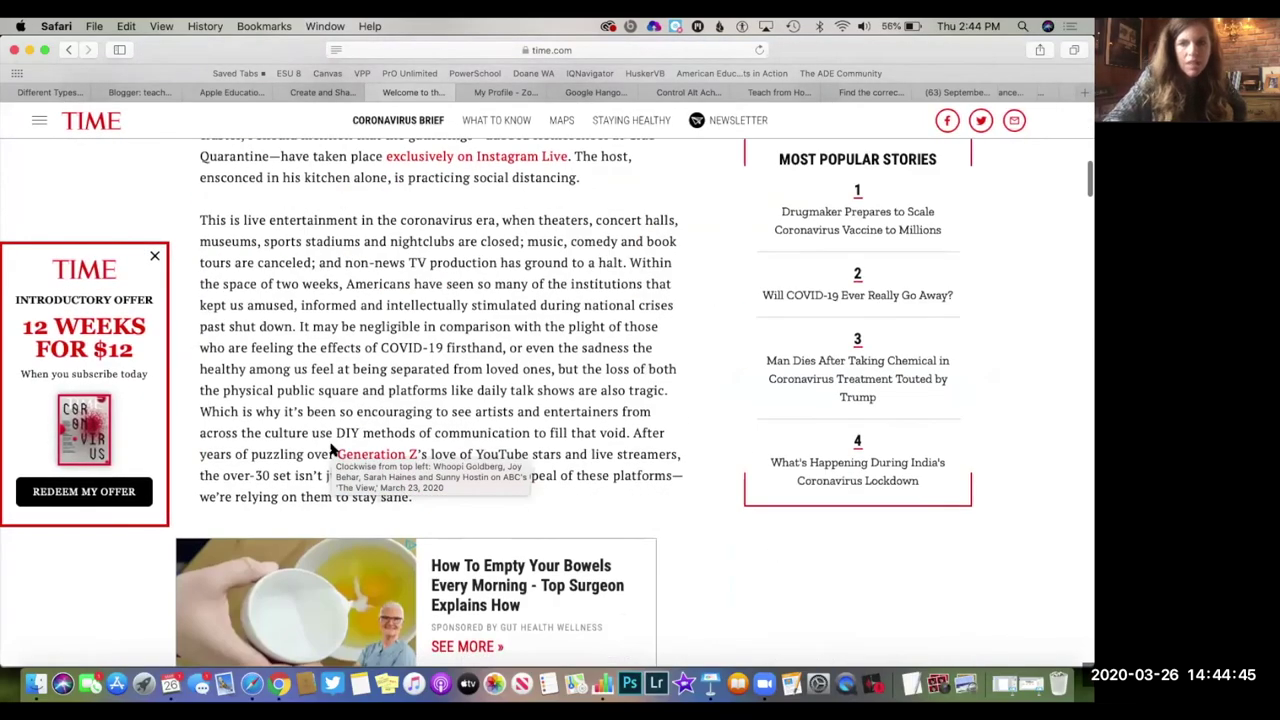
pyautogui.scroll(1, 333, 450)
pyautogui.scroll(4, 333, 450)
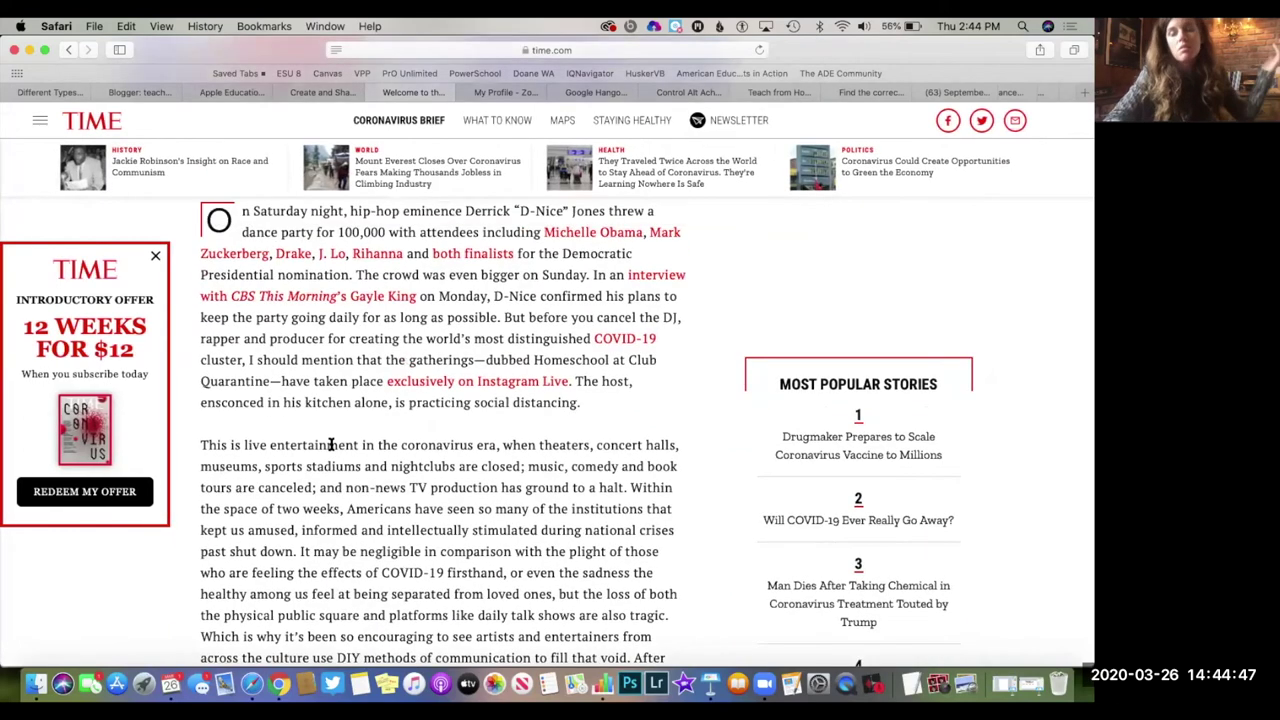
pyautogui.scroll(12, 331, 444)
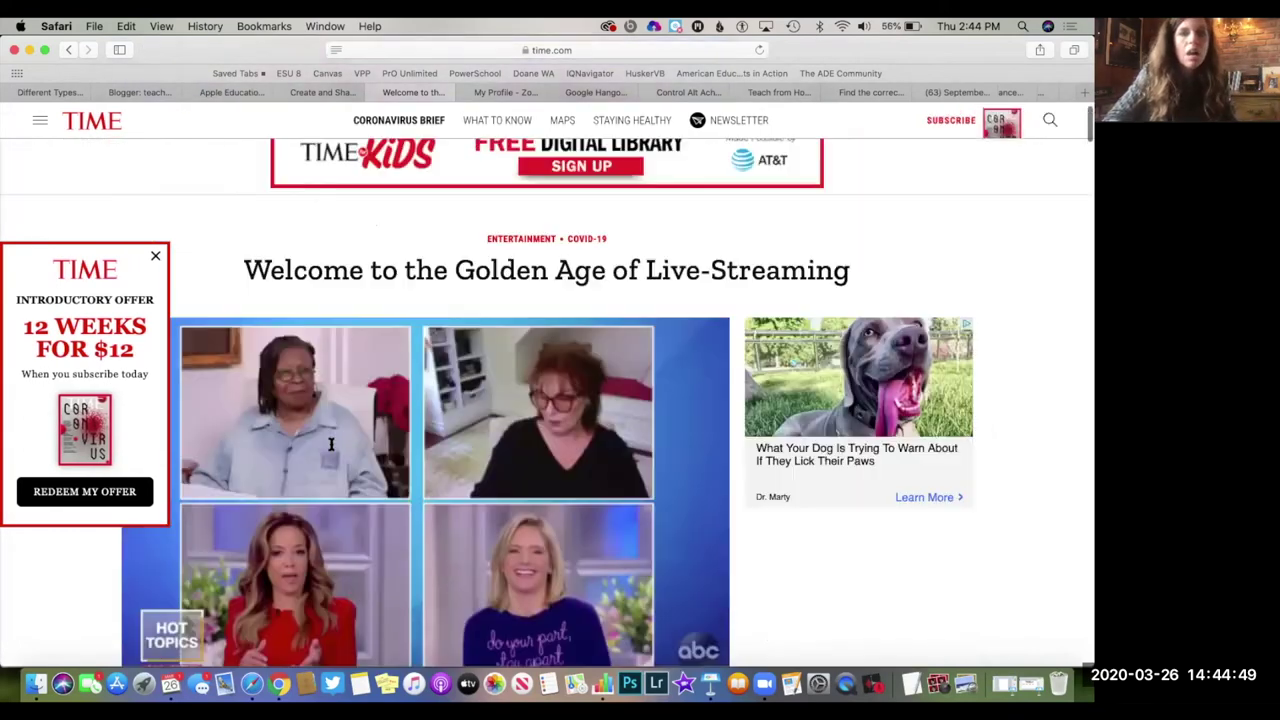
# - Show the TIME article in Reader view, skim it past the embedded Oprah Winfrey tweet, and return to its title
pyautogui.doubleClick(195, 60)
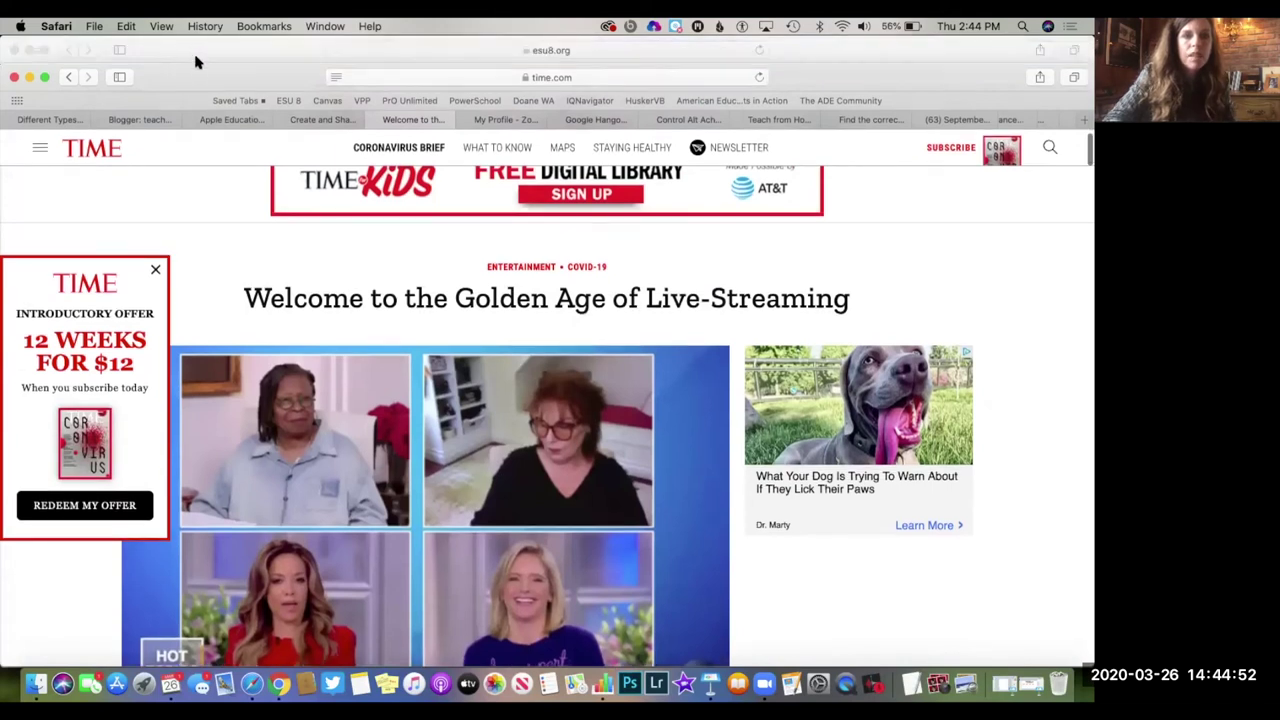
pyautogui.click(336, 79)
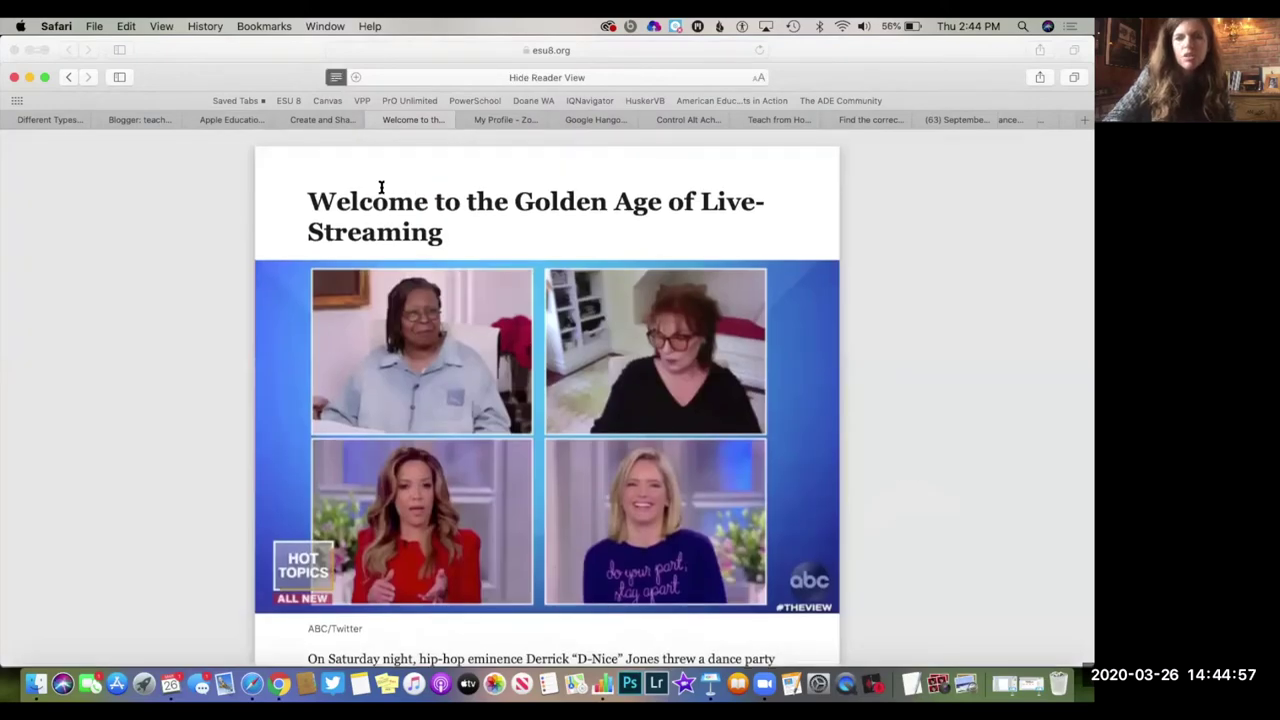
pyautogui.scroll(-10, 432, 283)
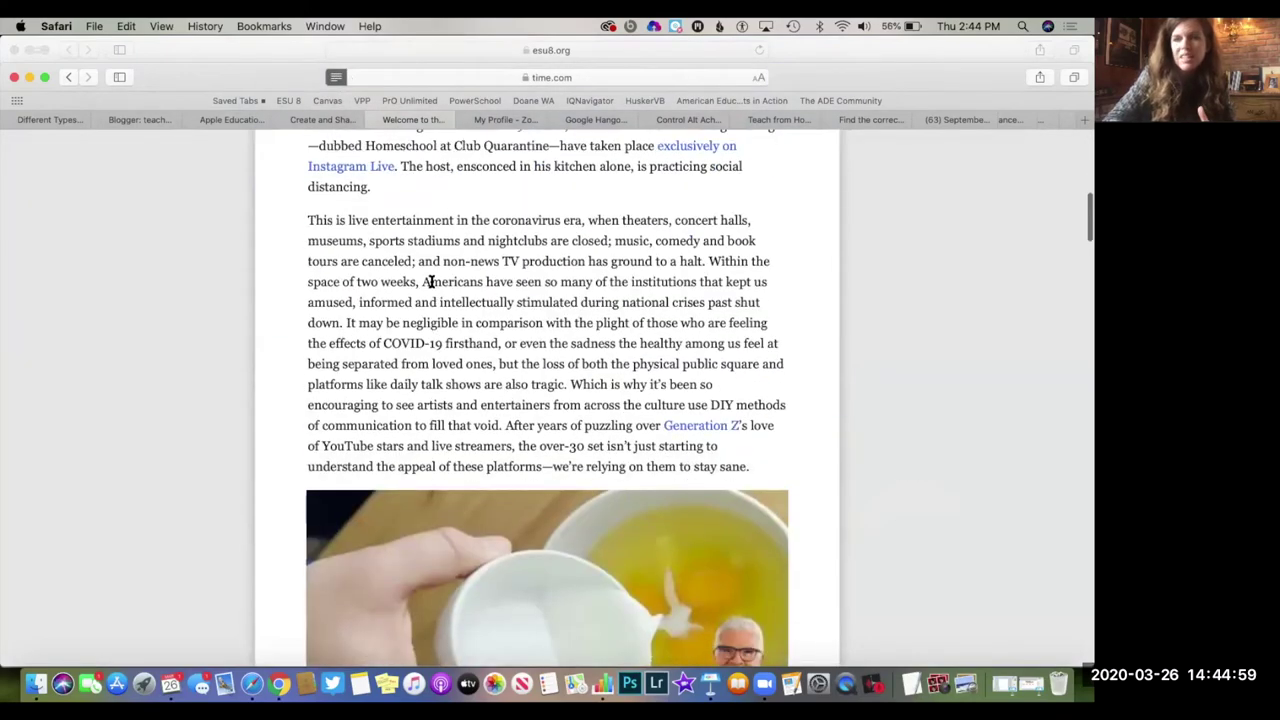
pyautogui.scroll(-9, 486, 391)
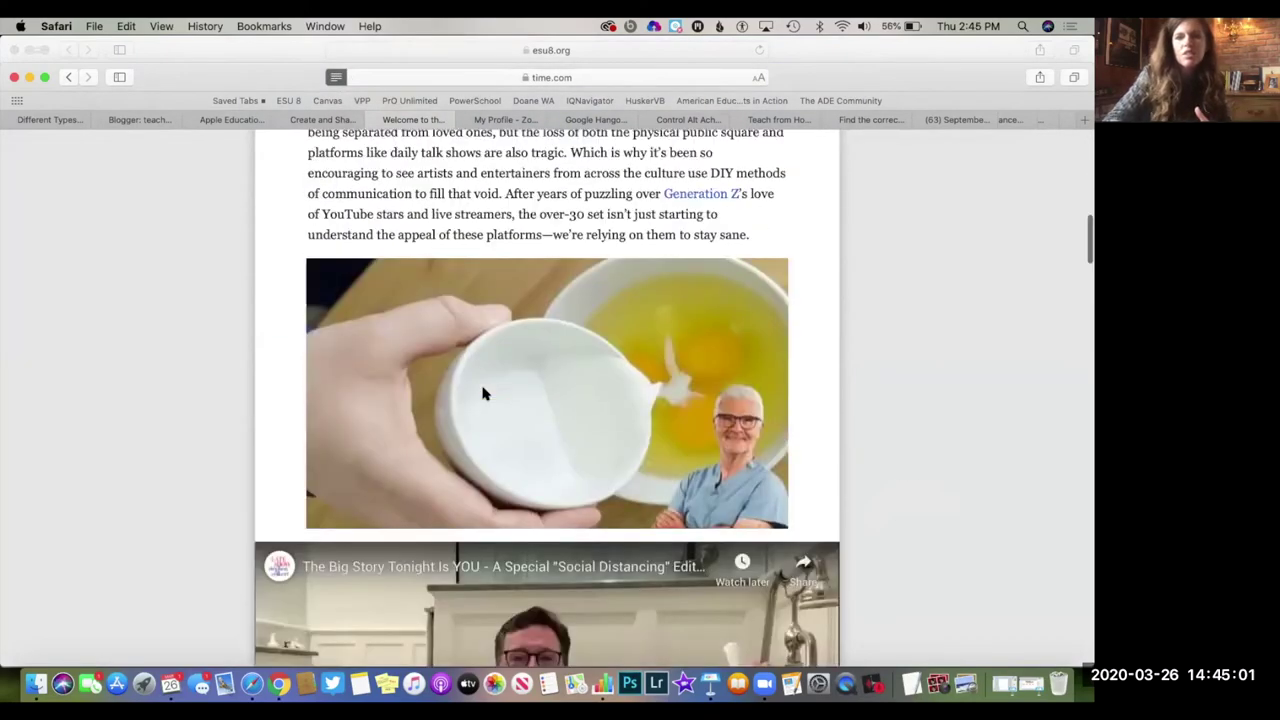
pyautogui.scroll(-8, 484, 393)
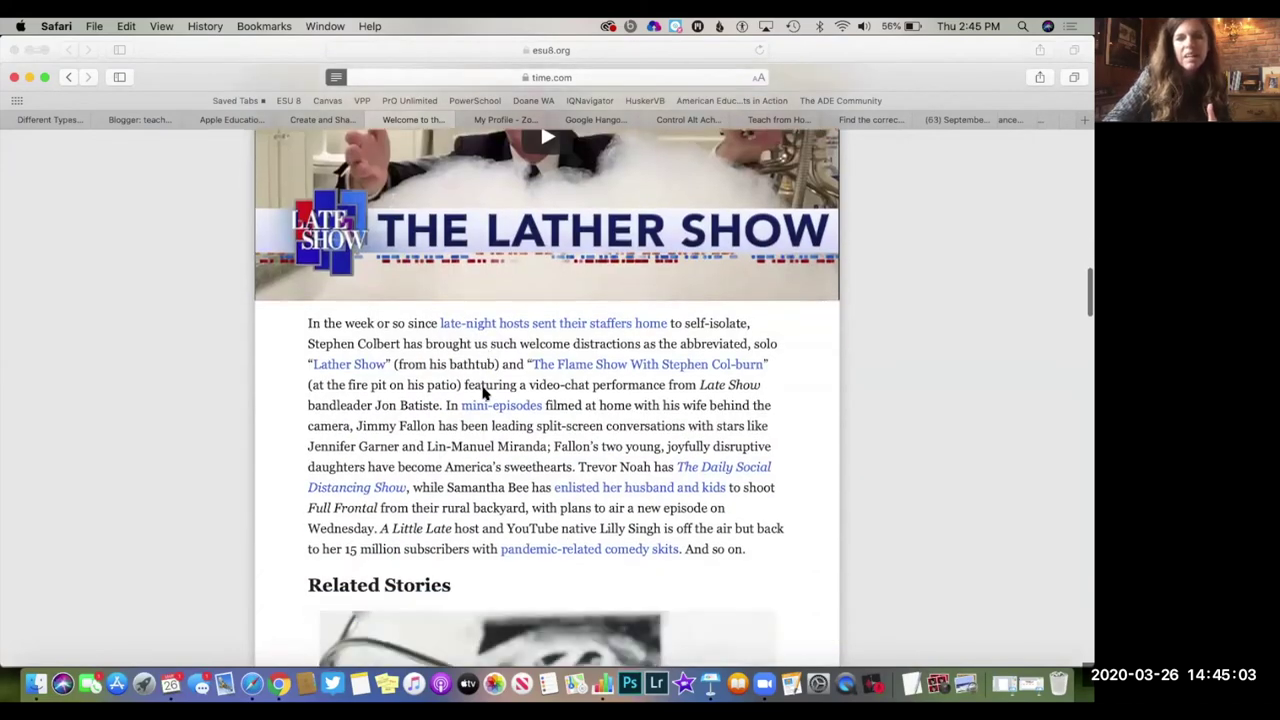
pyautogui.scroll(-6, 486, 314)
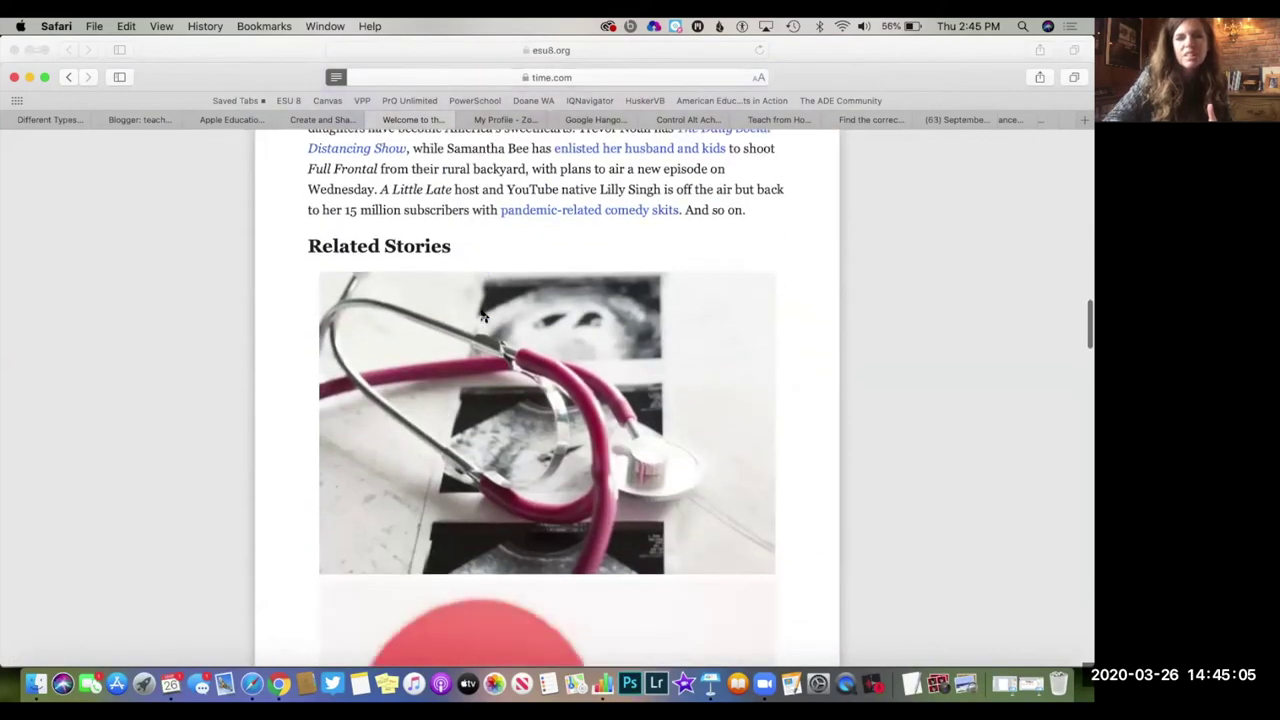
pyautogui.scroll(4, 500, 360)
pyautogui.scroll(-20, 502, 366)
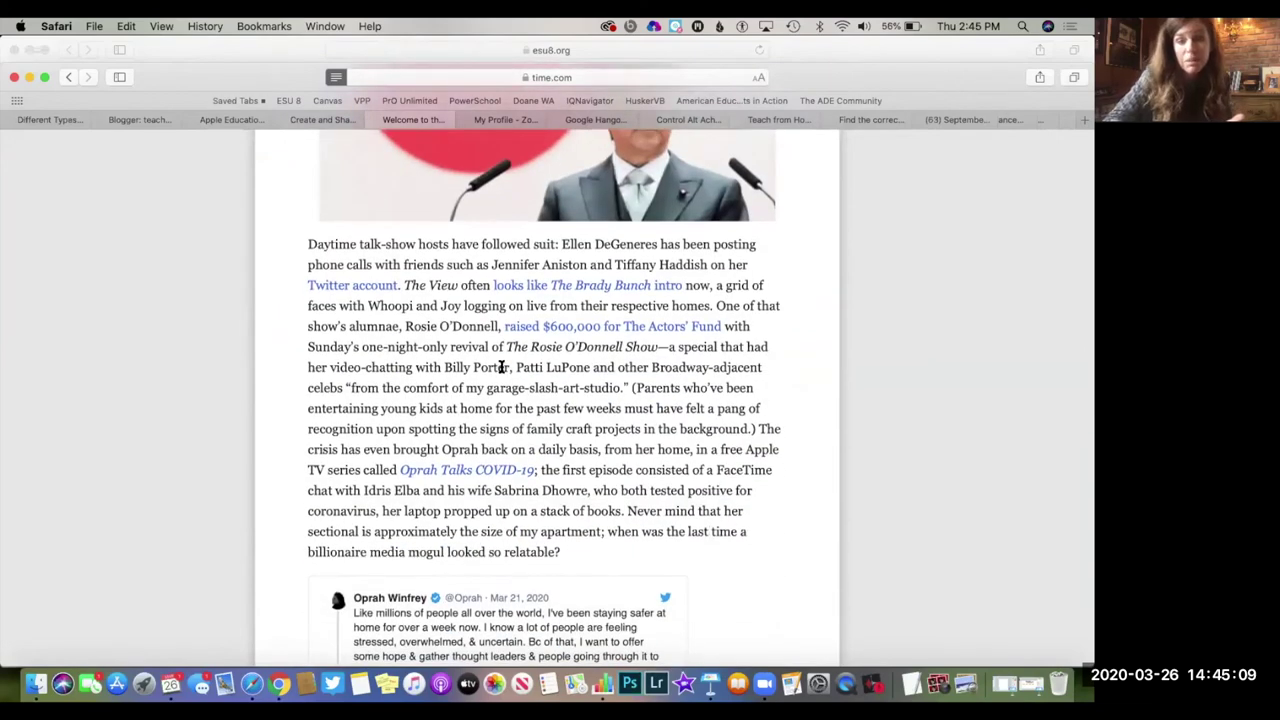
pyautogui.scroll(-5, 502, 366)
pyautogui.scroll(-5, 502, 366)
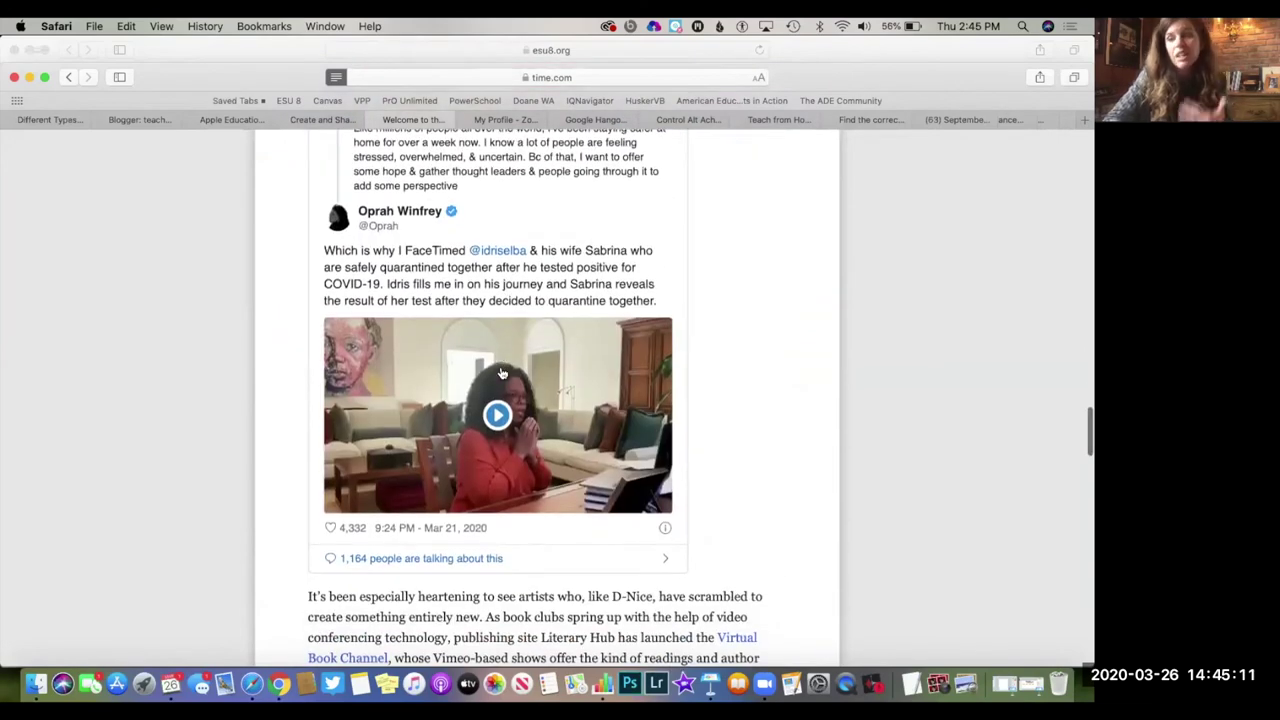
pyautogui.scroll(-15, 502, 372)
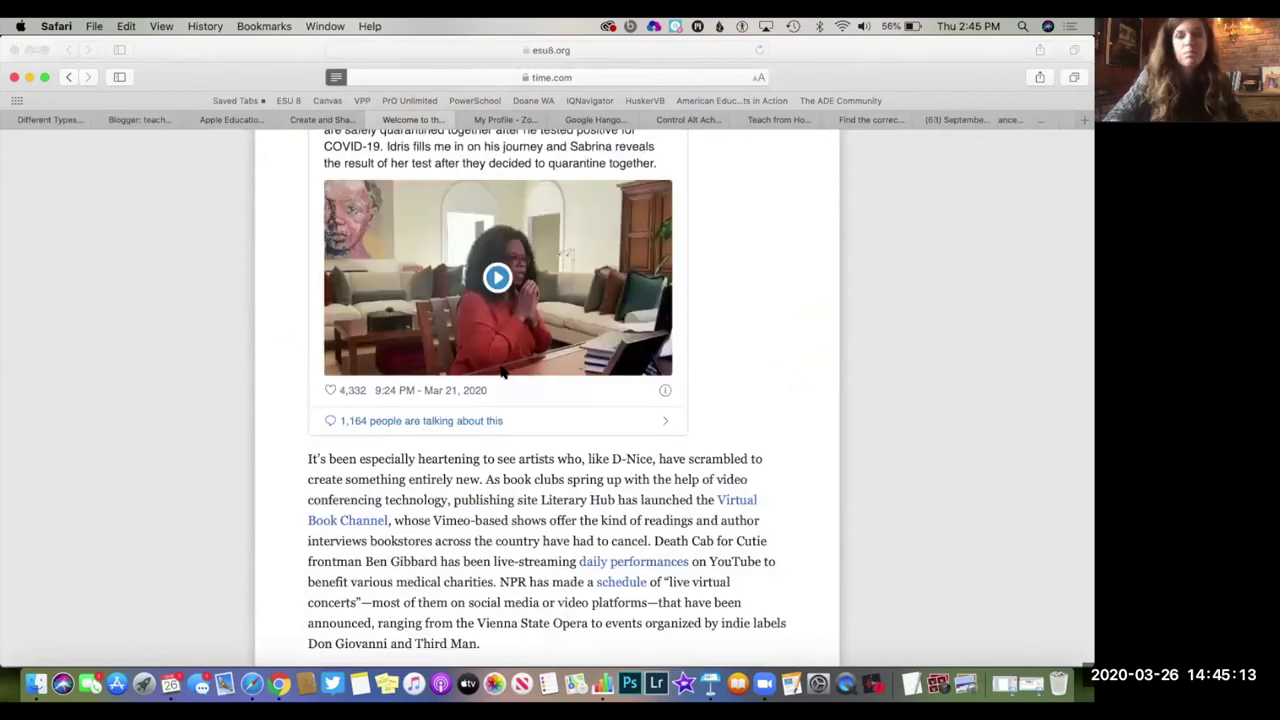
pyautogui.scroll(18, 502, 372)
pyautogui.scroll(20, 502, 372)
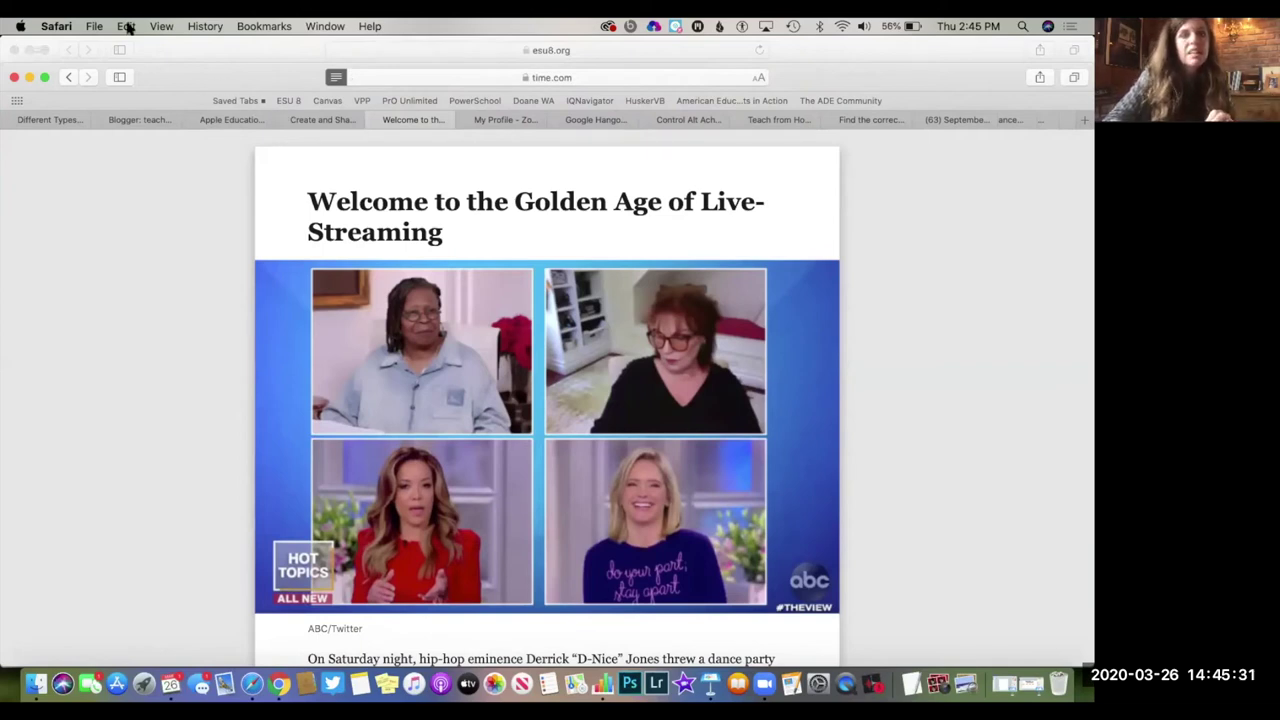
# - Lower the TIME article window, bring up its export-as-PDF save options for the Desktop, and dismiss them without saving
pyautogui.moveTo(174, 88); pyautogui.dragTo(172, 125)
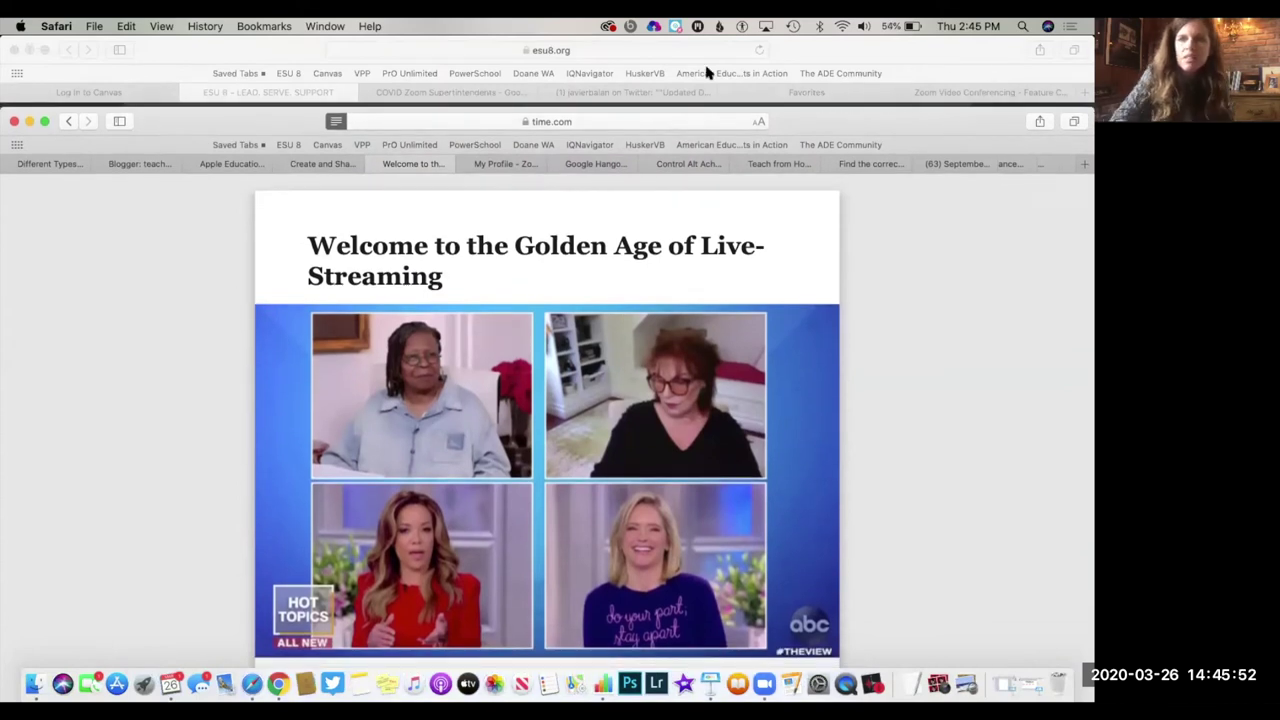
pyautogui.click(93, 27)
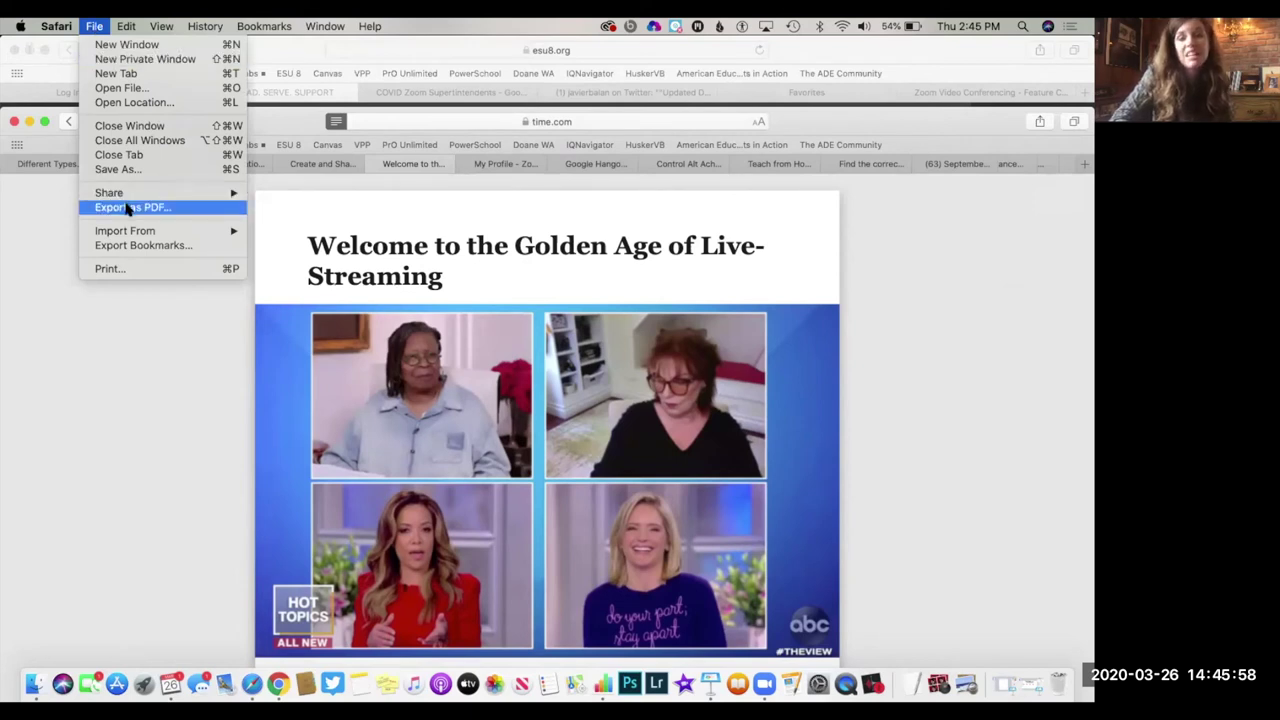
pyautogui.press('Escape')
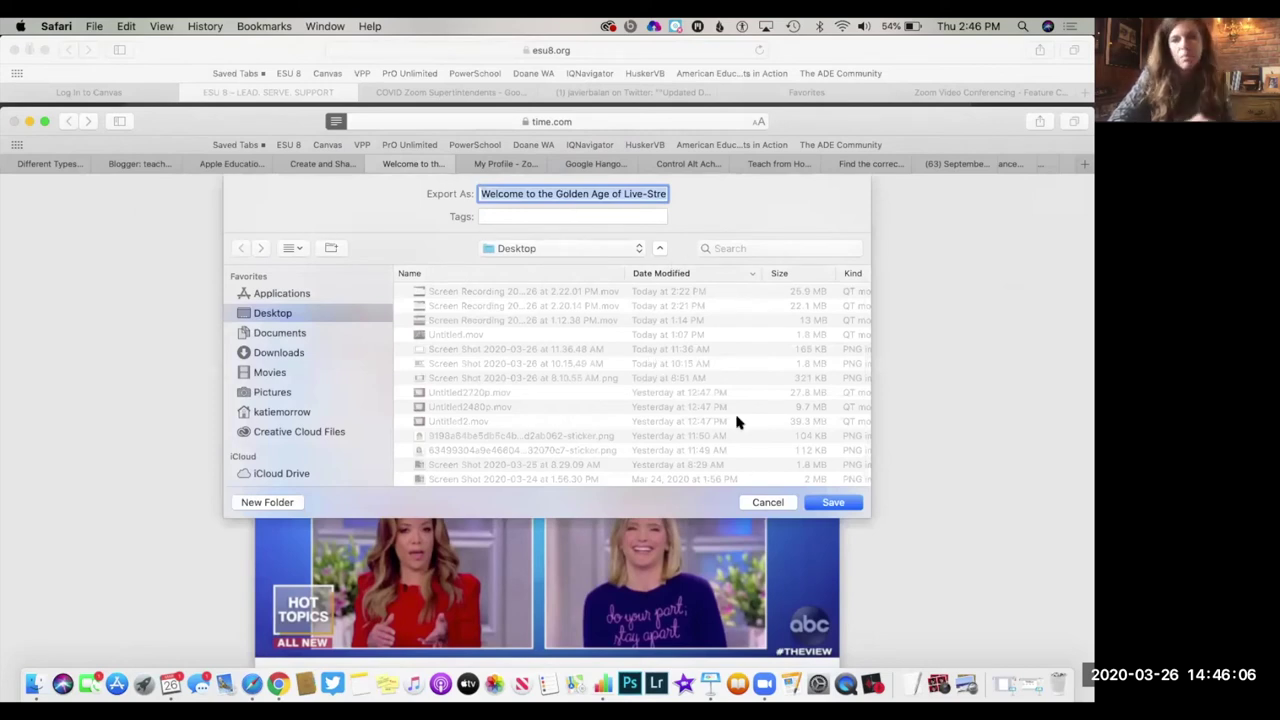
pyautogui.click(767, 503)
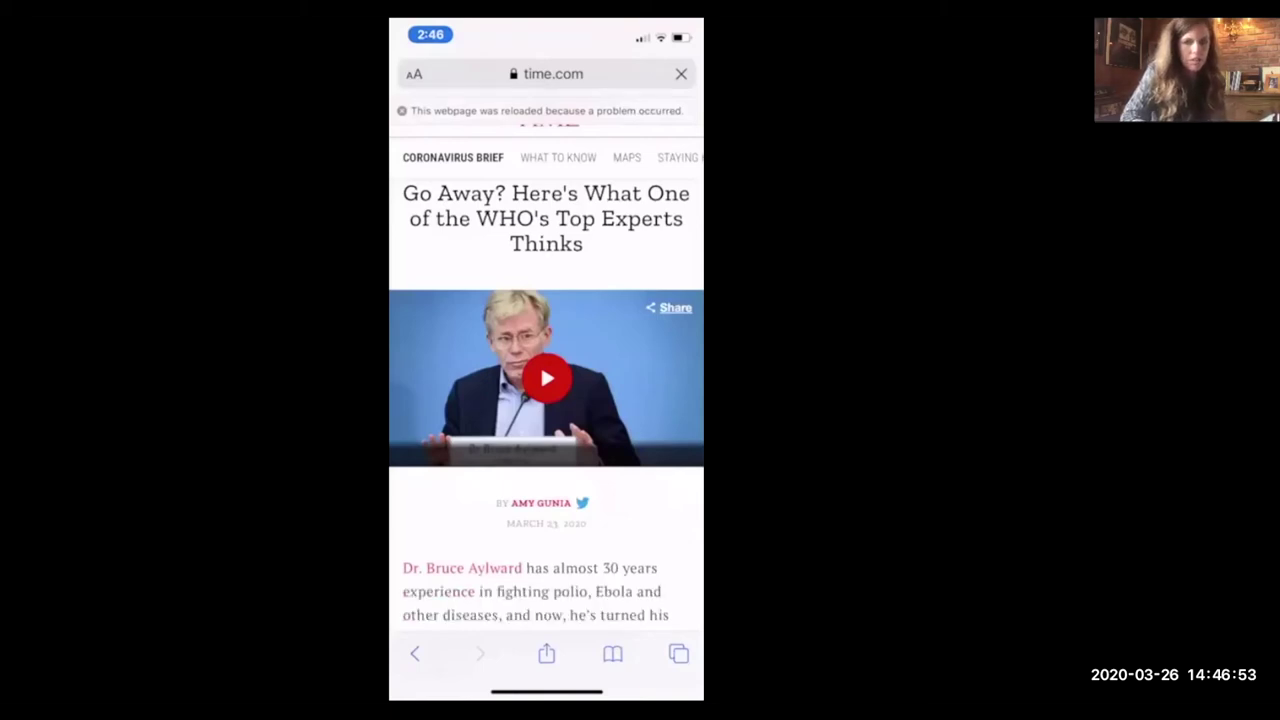
# - Show the TIME article about coronavirus in Reader view on the iPhone, skim its text, and return to the normal page view
pyautogui.click(414, 74)
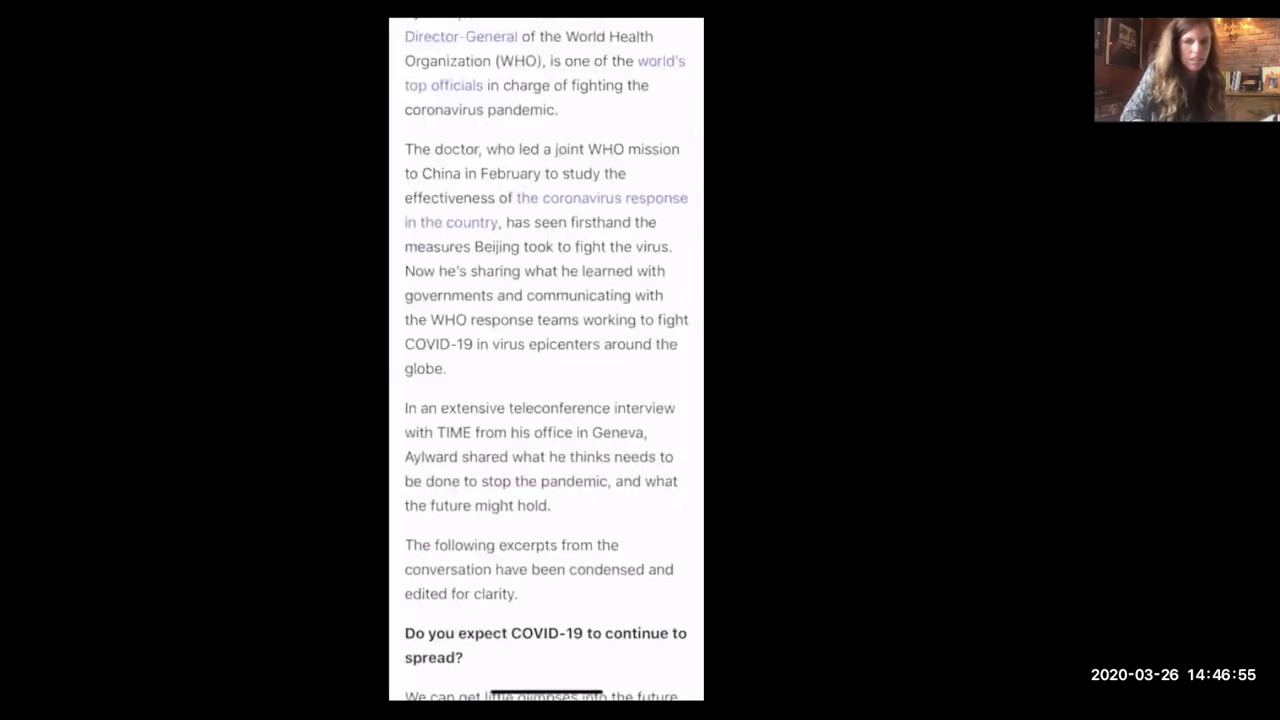
pyautogui.scroll(-10, 546, 360)
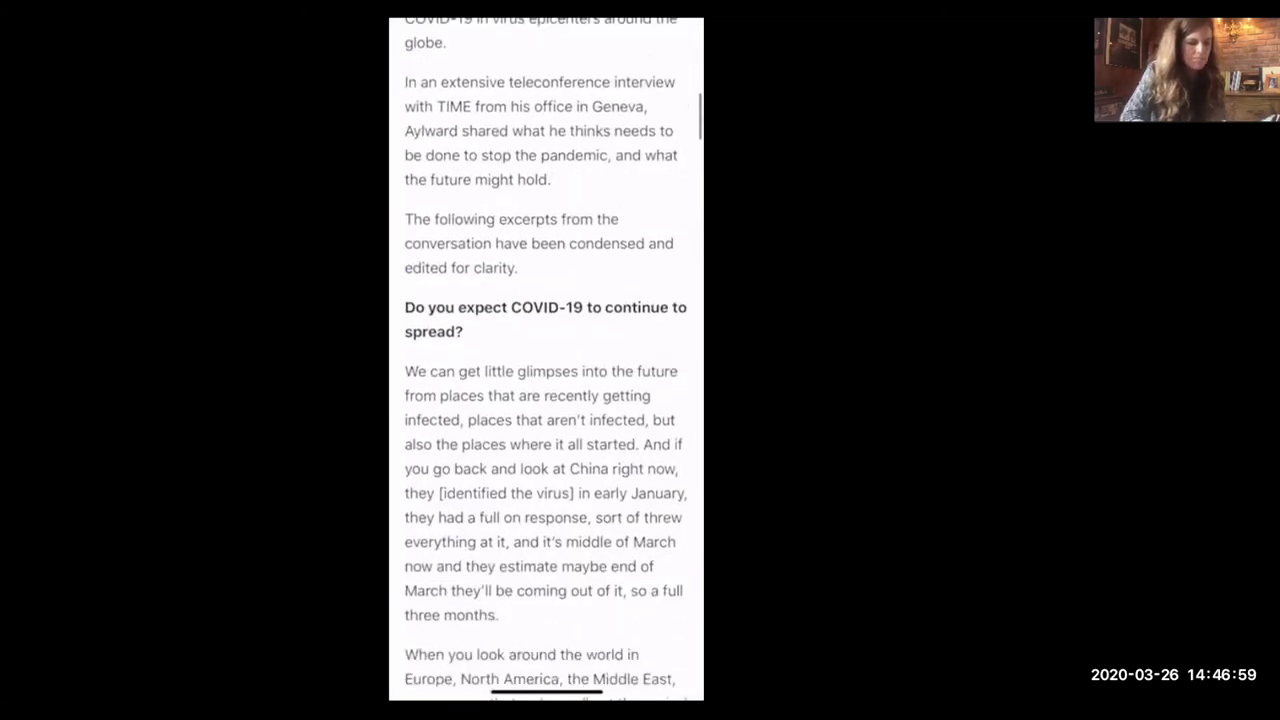
pyautogui.scroll(10, 546, 360)
pyautogui.click(414, 74)
pyautogui.click(475, 154)
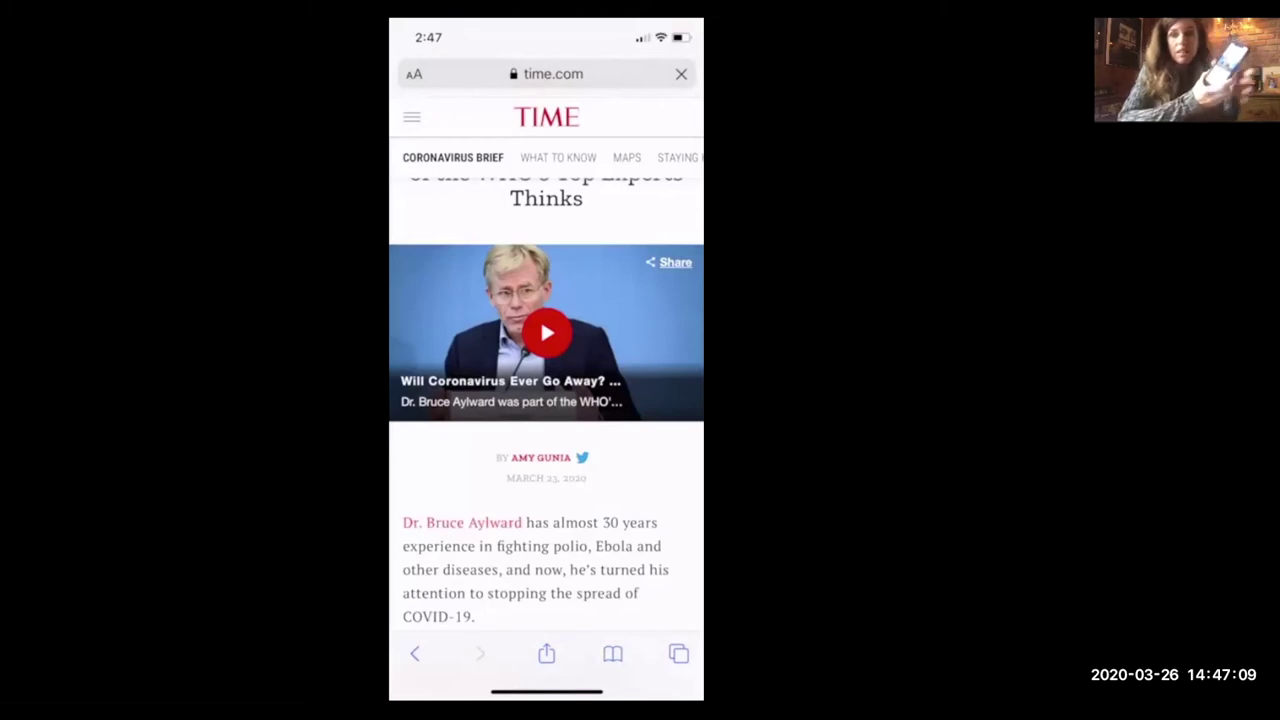
# - Take an iPhone screenshot of the TIME article, open it for markup, and switch the capture to Full Page
pyautogui.press('Print')
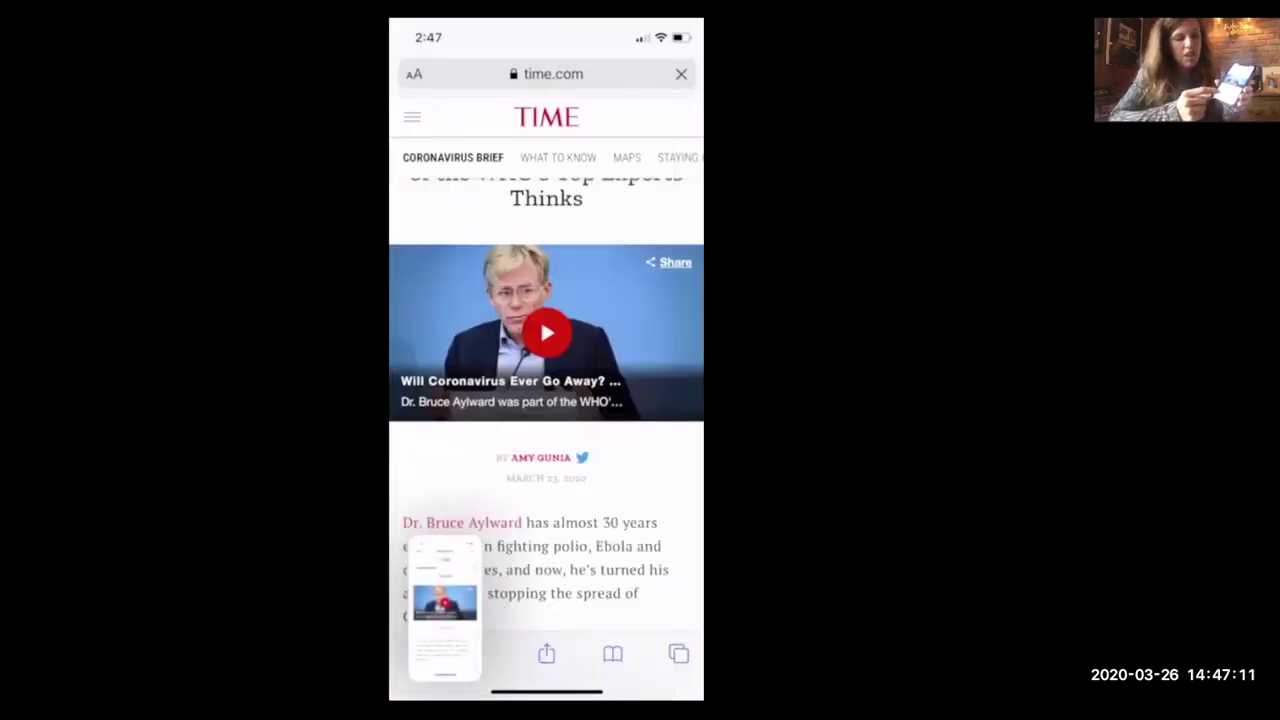
pyautogui.click(445, 608)
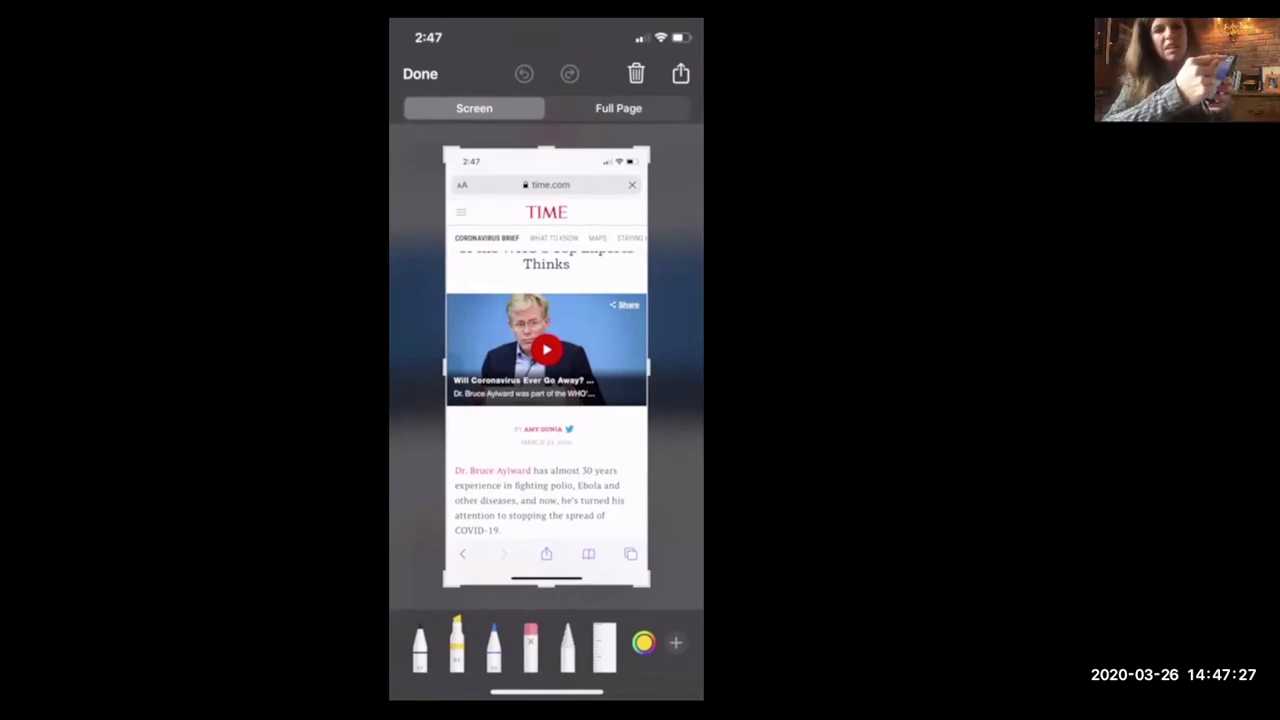
pyautogui.click(618, 108)
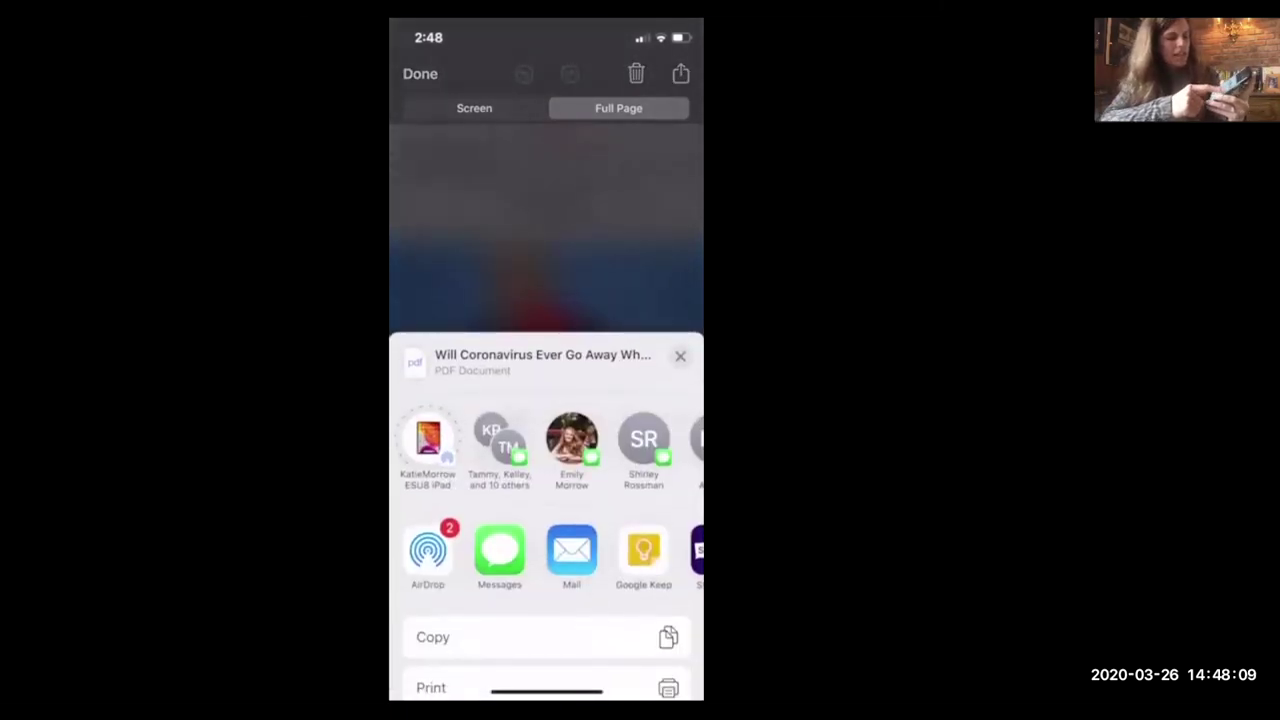
# - Look through the sharing and saving options for the full-page PDF, and delete the screenshot
pyautogui.scroll(-5, 546, 500)
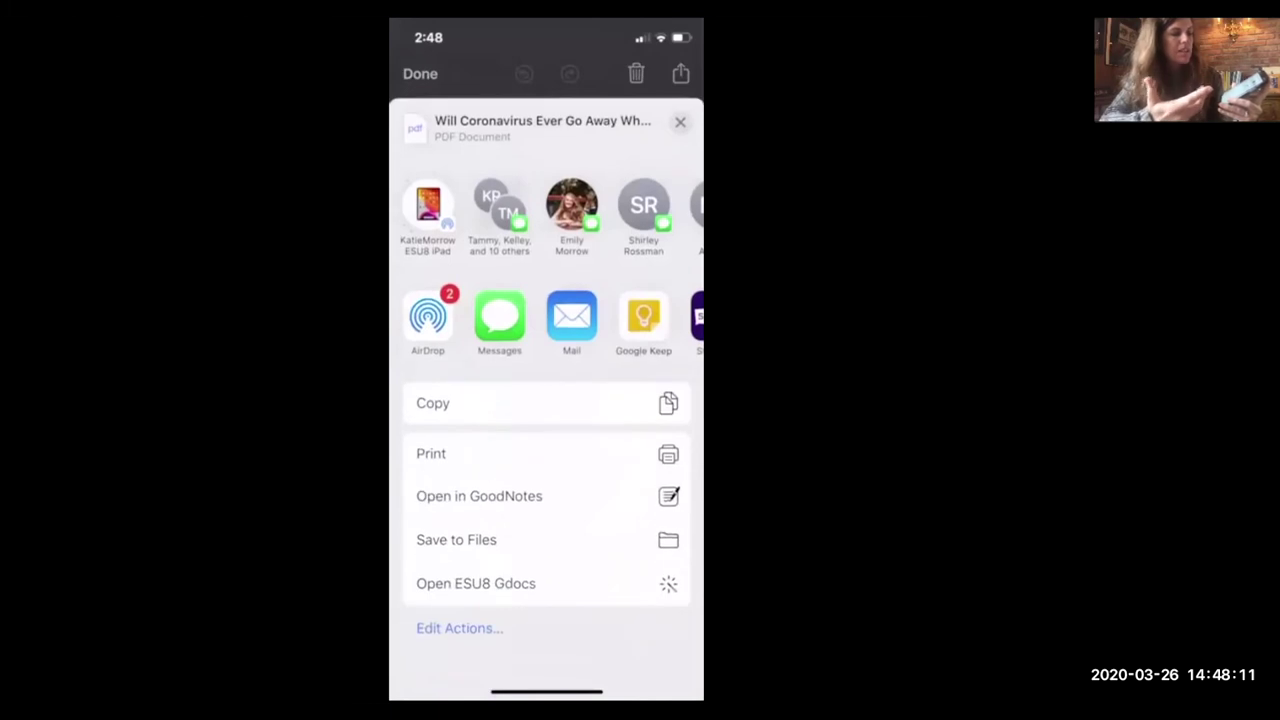
pyautogui.scroll(-2, 546, 400)
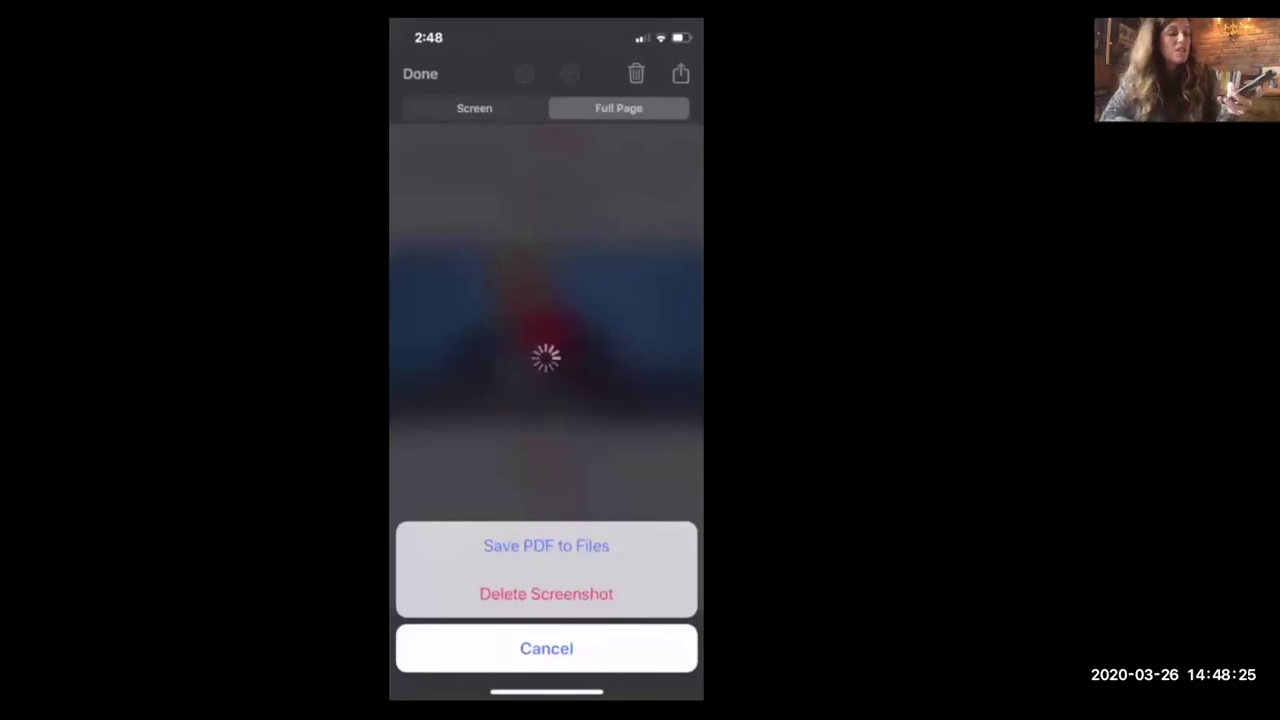
pyautogui.click(546, 593)
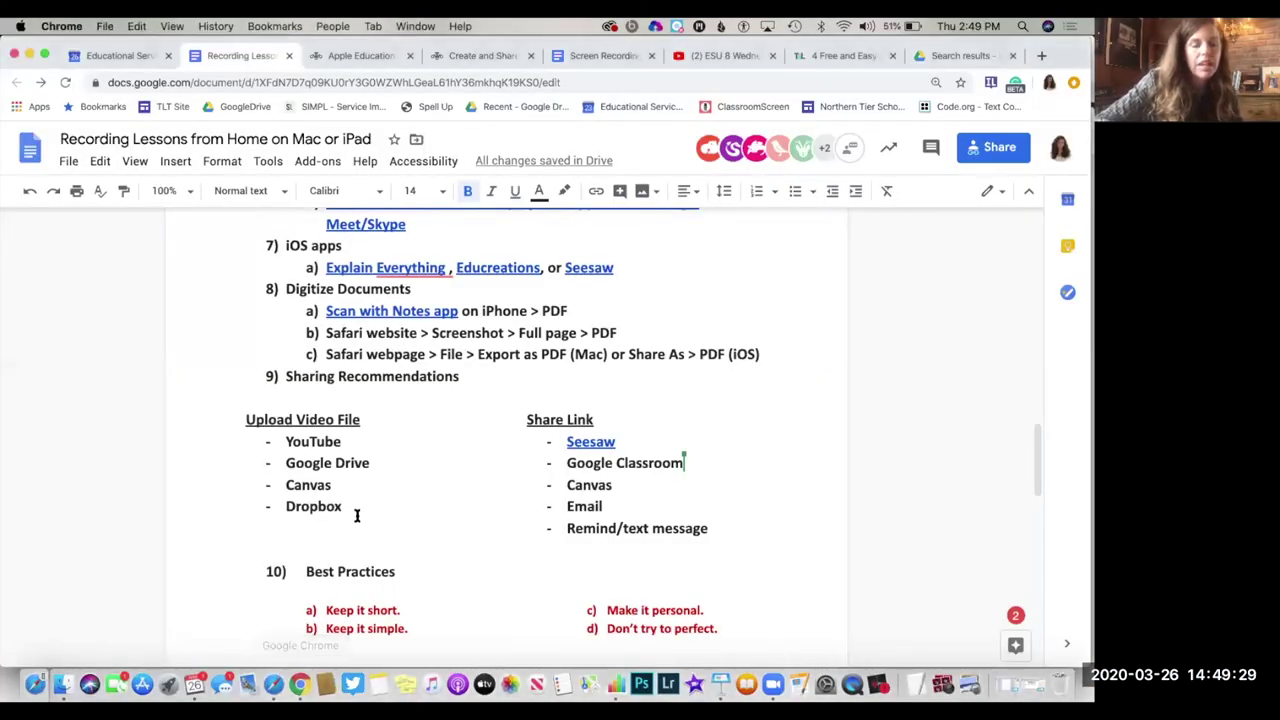
# - Review the Sharing Recommendations and Best Practices sections of the Recording Lessons from Home on Mac or iPad outline
pyautogui.scroll(2, 404, 494)
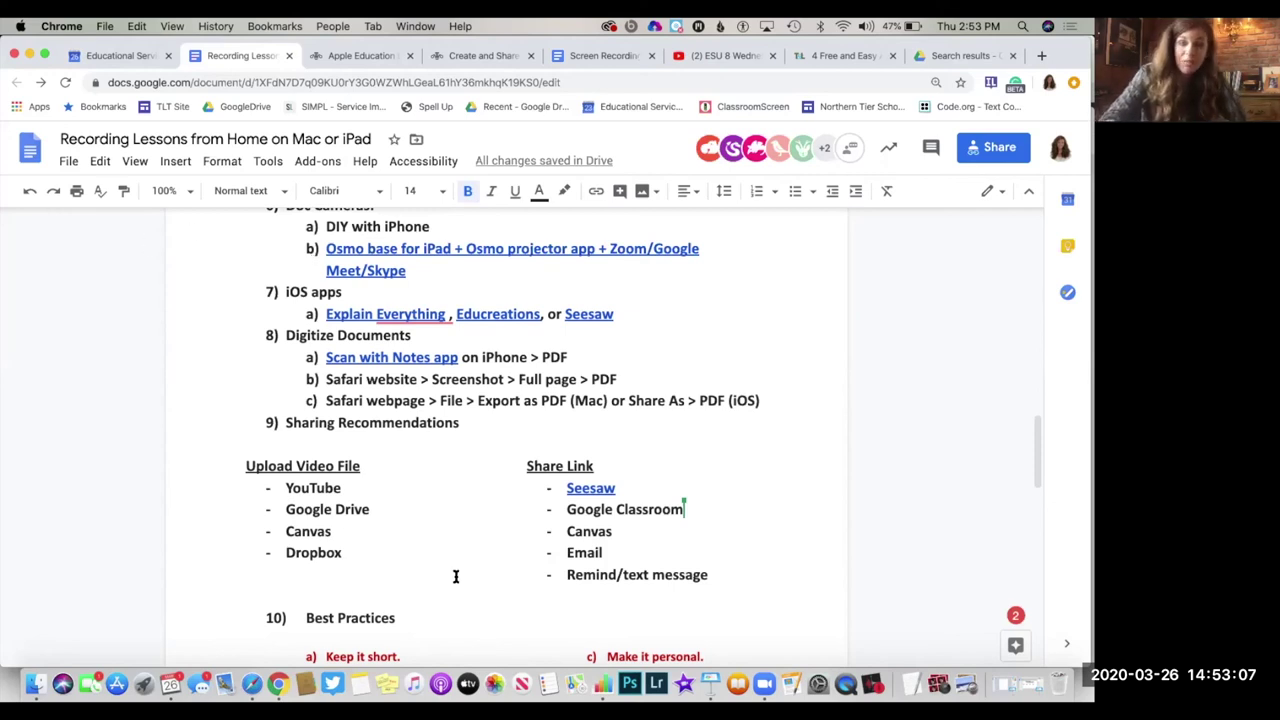
pyautogui.moveTo(700, 517)
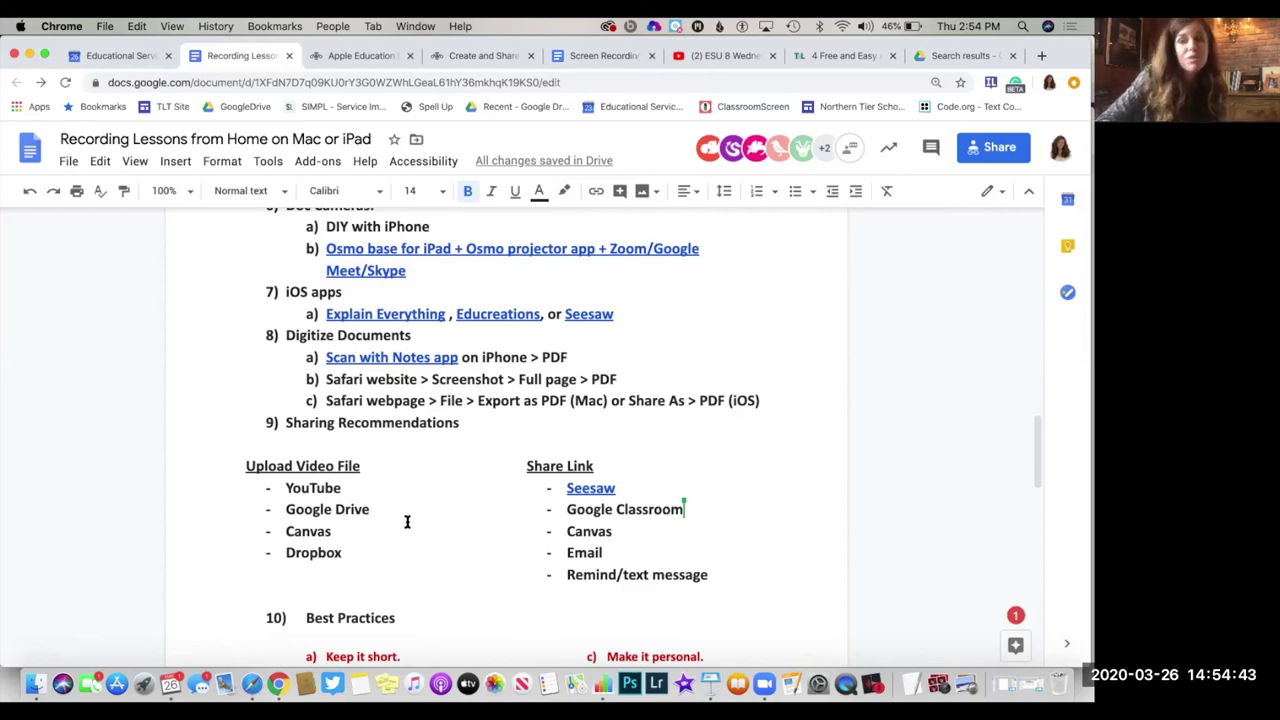
pyautogui.scroll(-5, 407, 521)
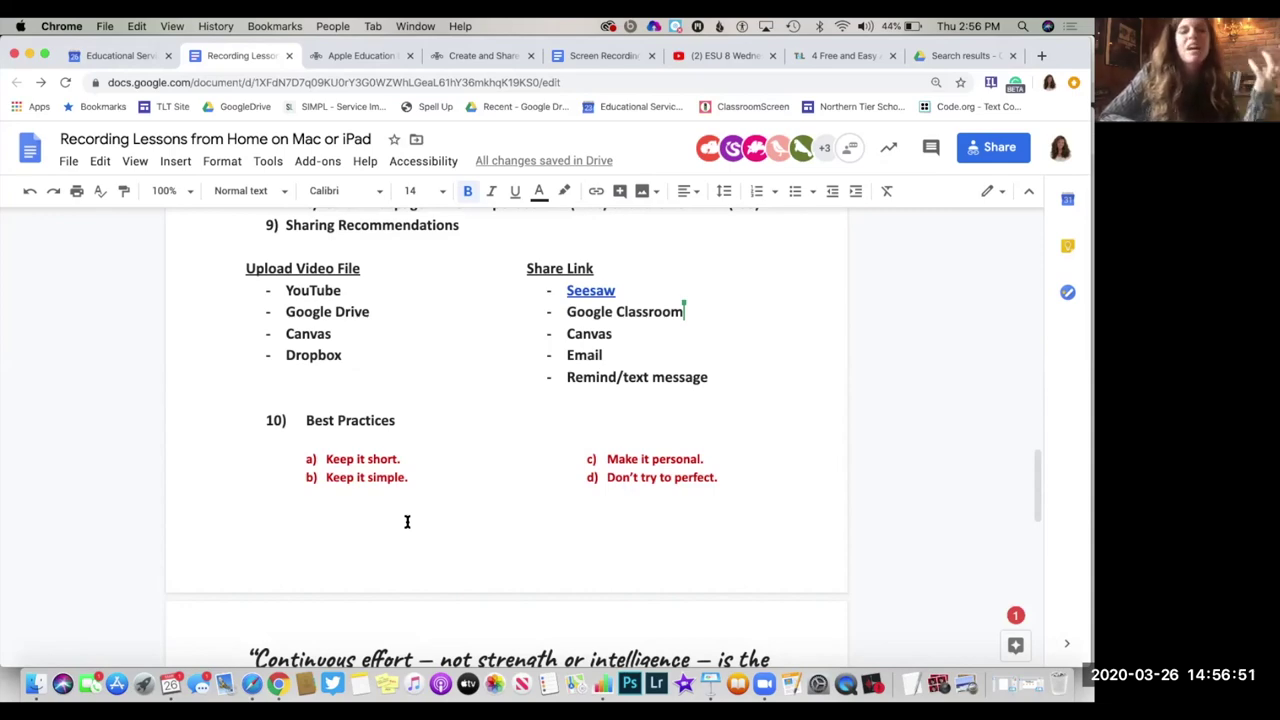
pyautogui.scroll(15, 407, 521)
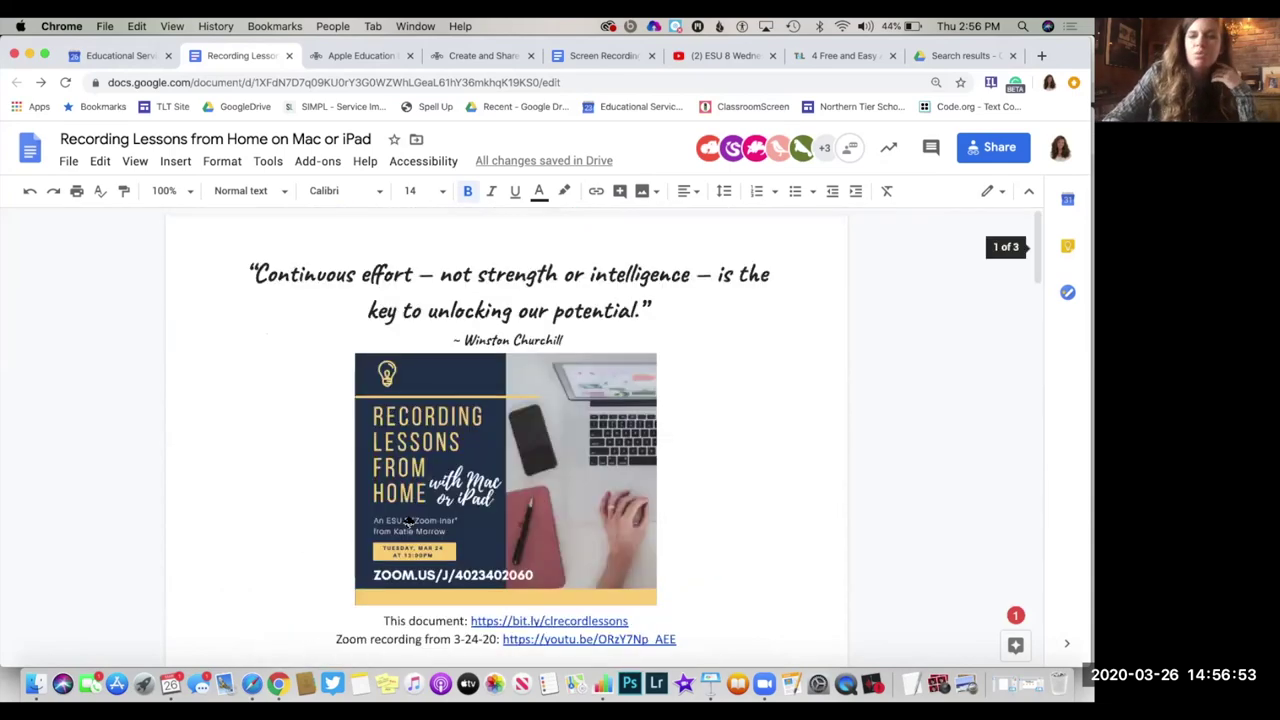
pyautogui.scroll(-8, 407, 521)
pyautogui.scroll(-10, 407, 521)
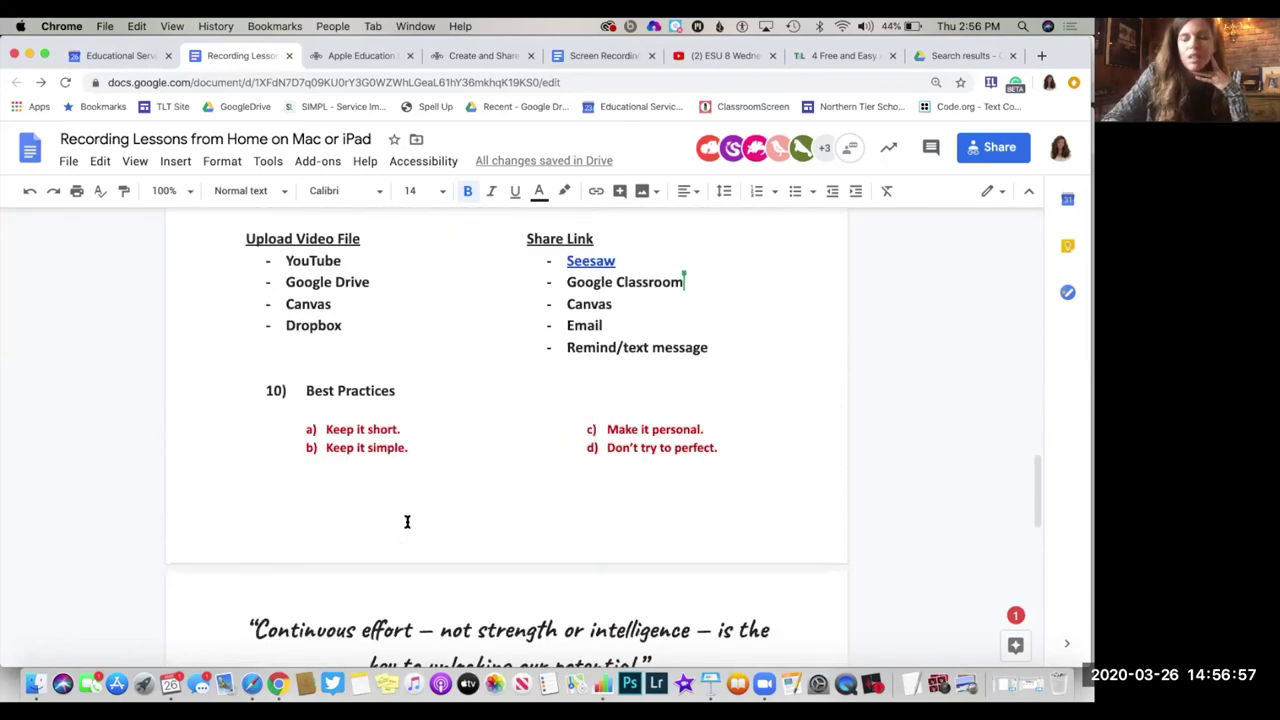
pyautogui.scroll(-3, 407, 521)
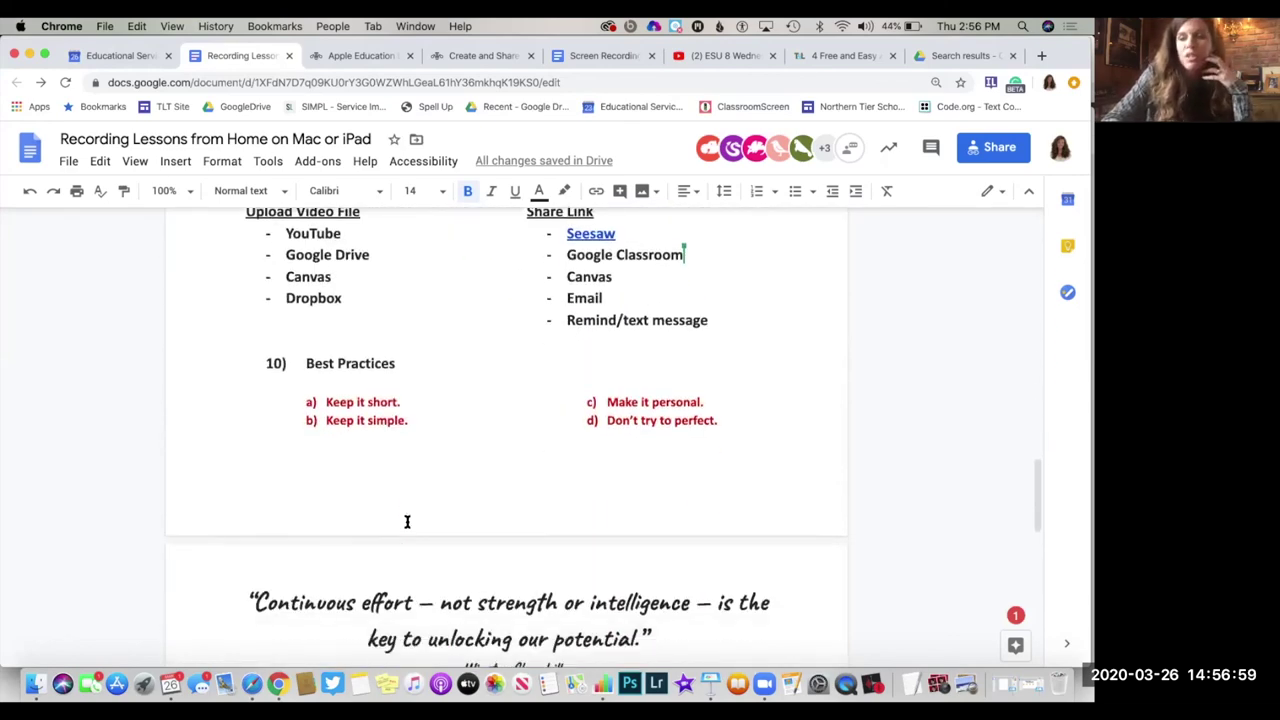
# - Open the Apple Education Learning Series link from the outline's Bonus info from Apple Education section
pyautogui.scroll(-4, 407, 524)
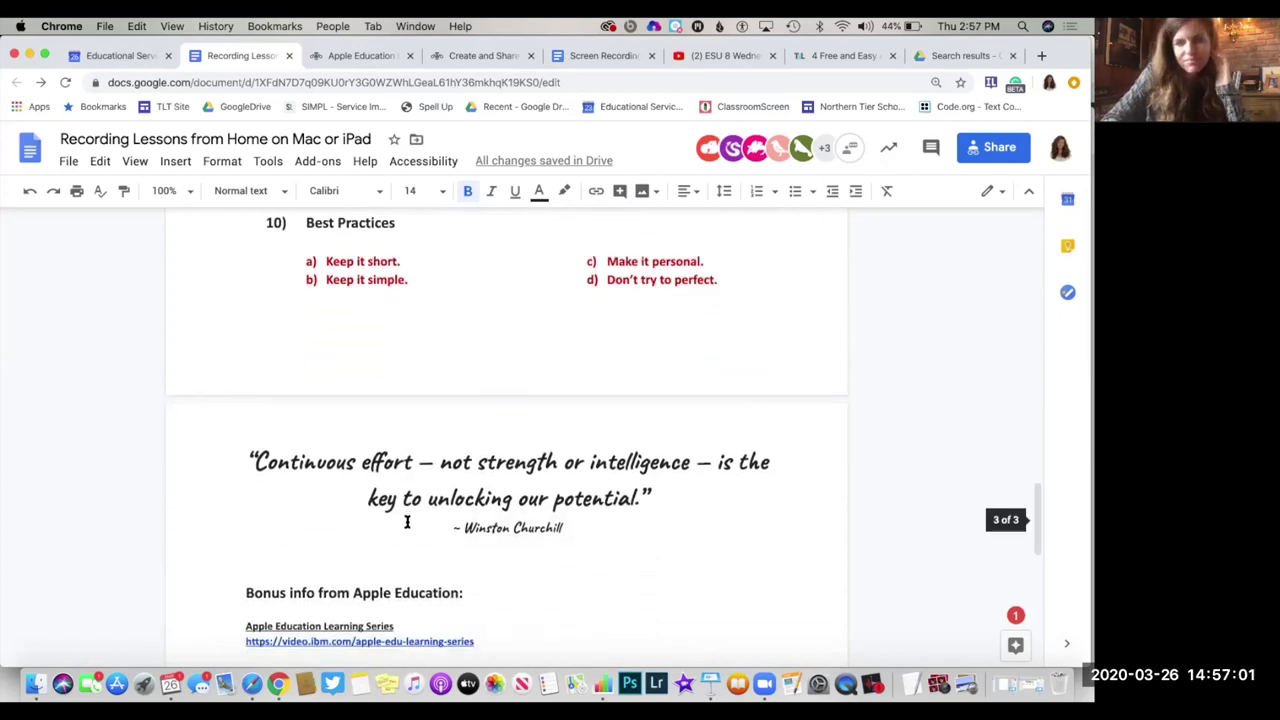
pyautogui.scroll(-3, 407, 521)
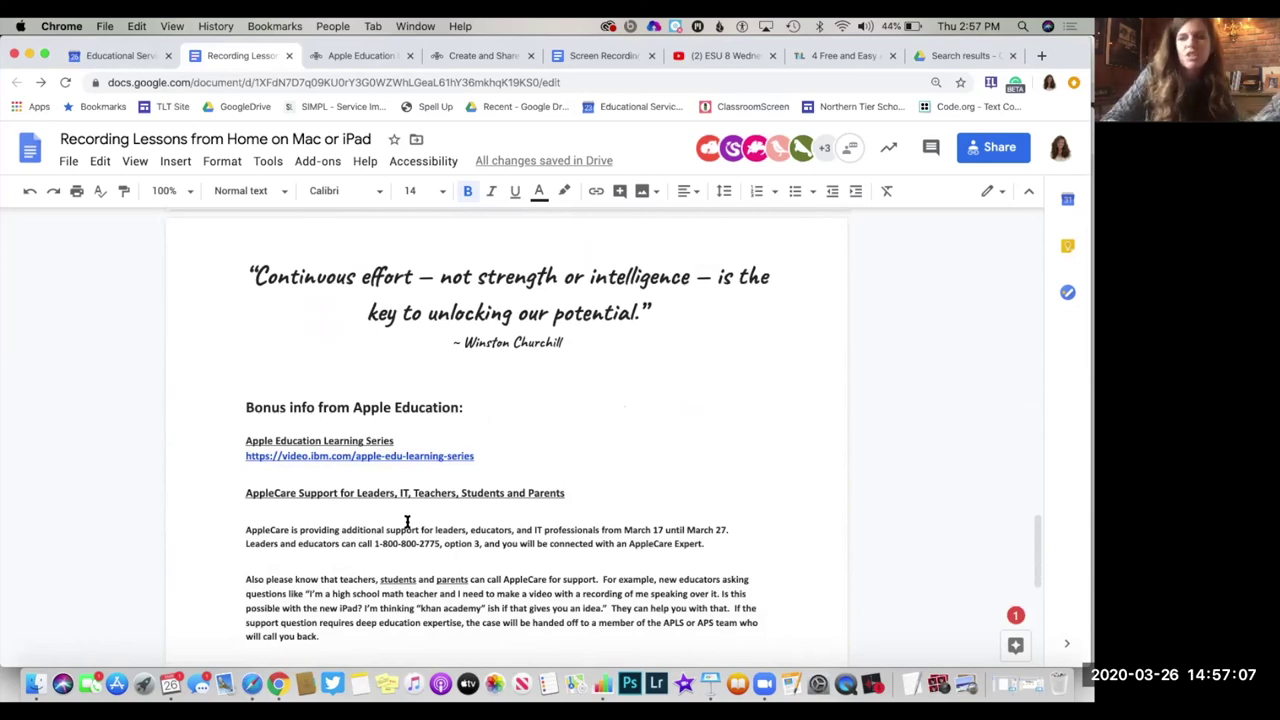
pyautogui.scroll(-3, 407, 521)
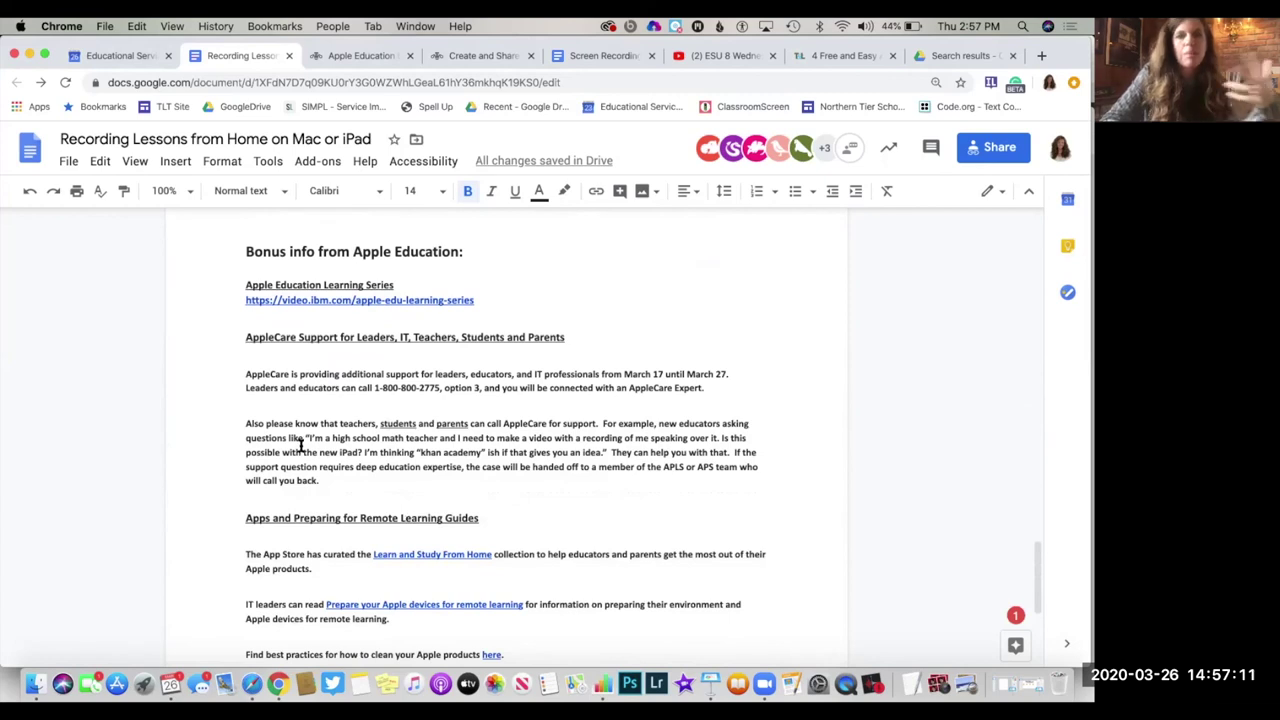
pyautogui.click(341, 298)
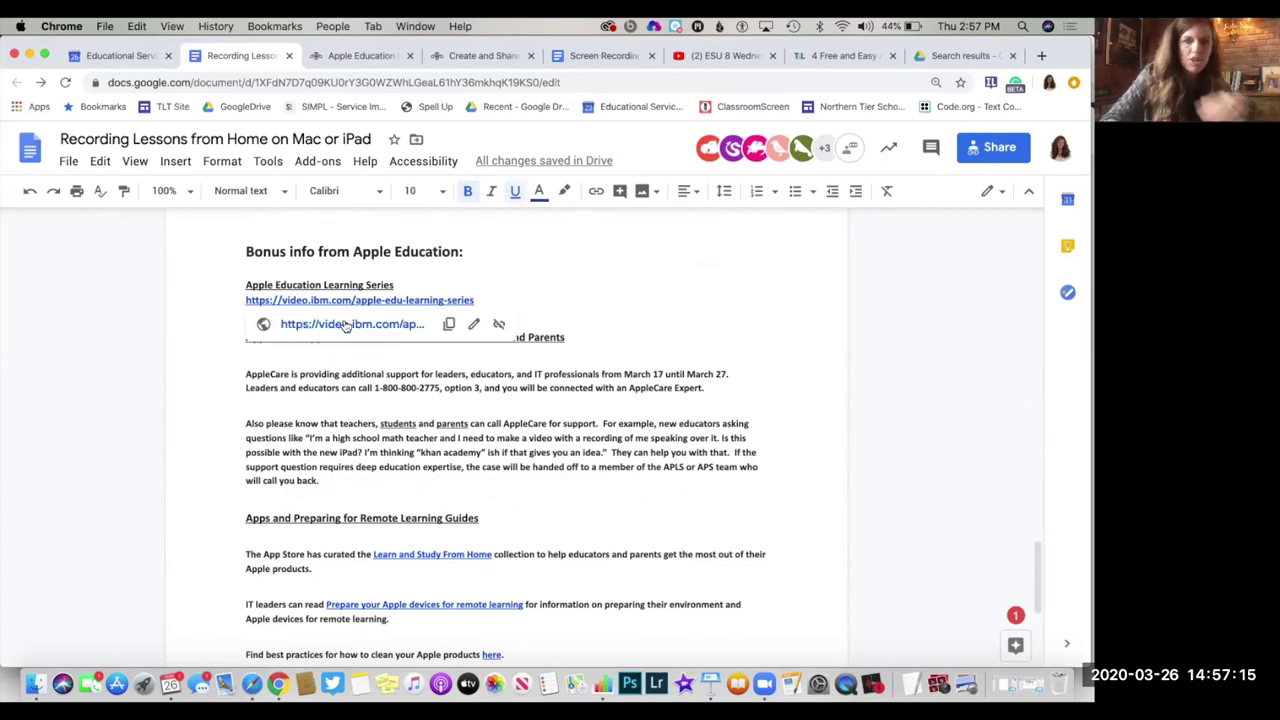
pyautogui.click(346, 324)
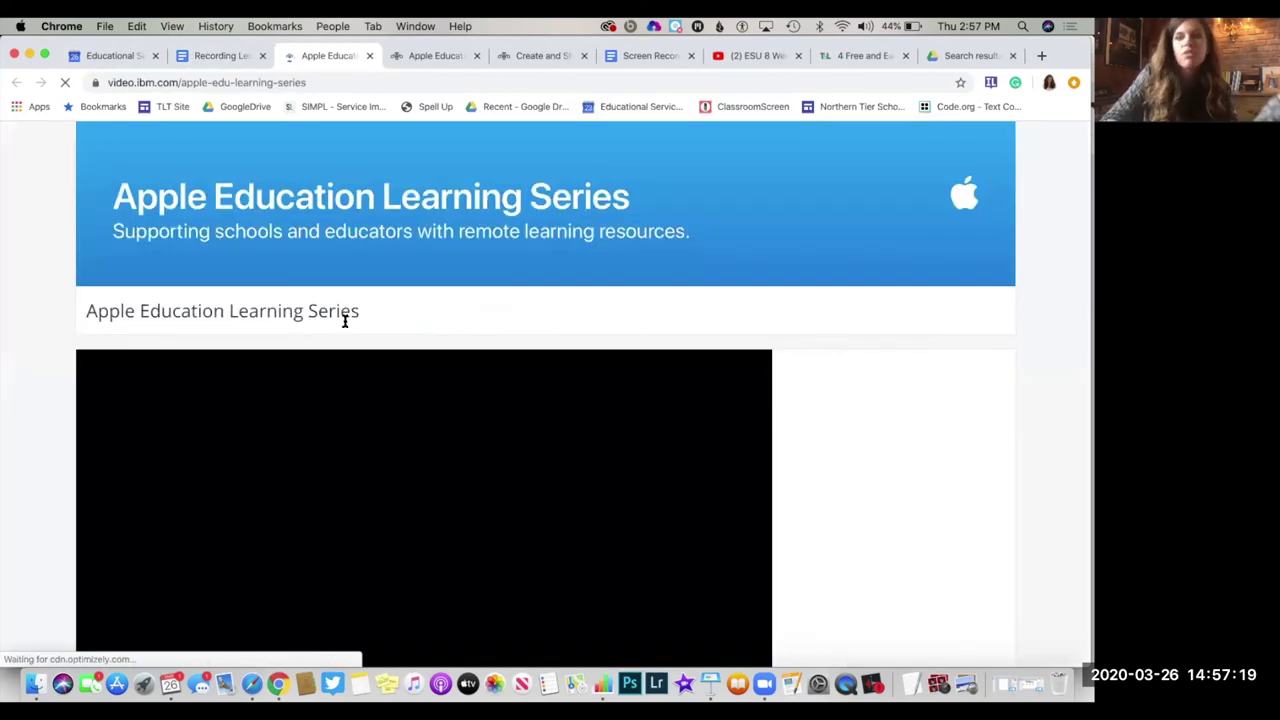
# - Review the Apple Education Learning Series page from the featured video through Current Videos and Coming Soon to Apple Education Support
pyautogui.scroll(-5, 545, 400)
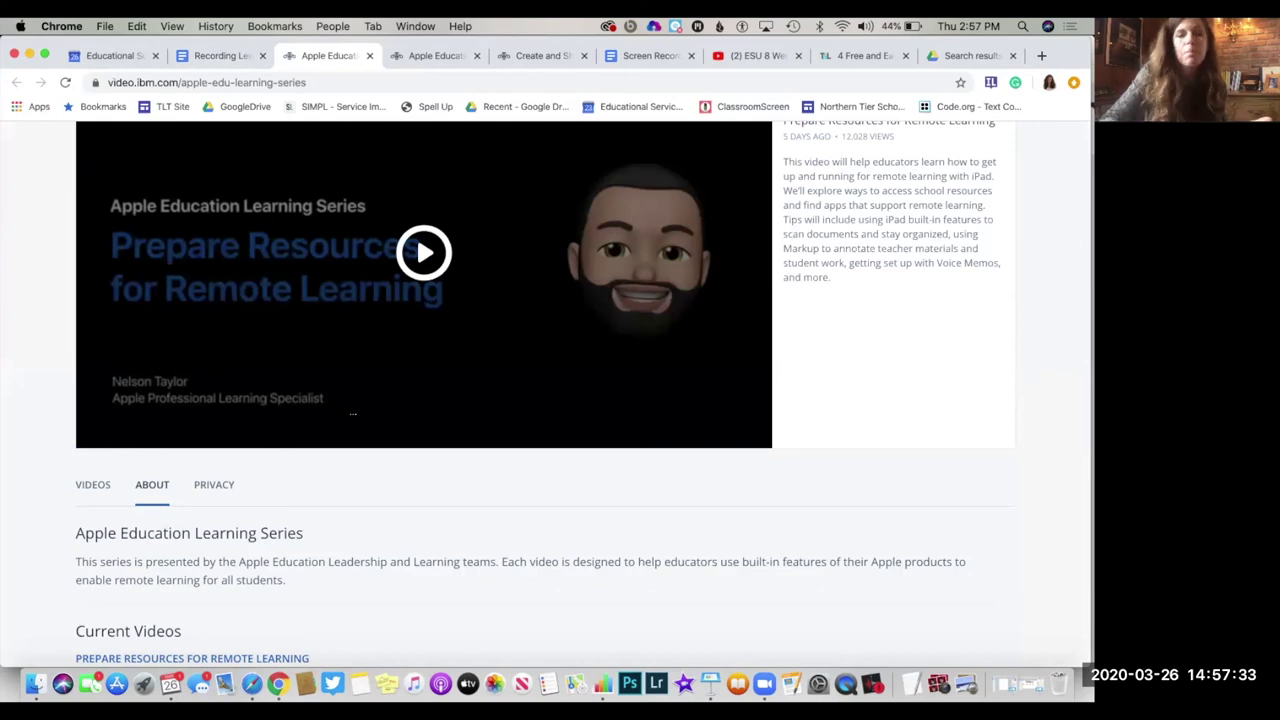
pyautogui.scroll(2, 352, 412)
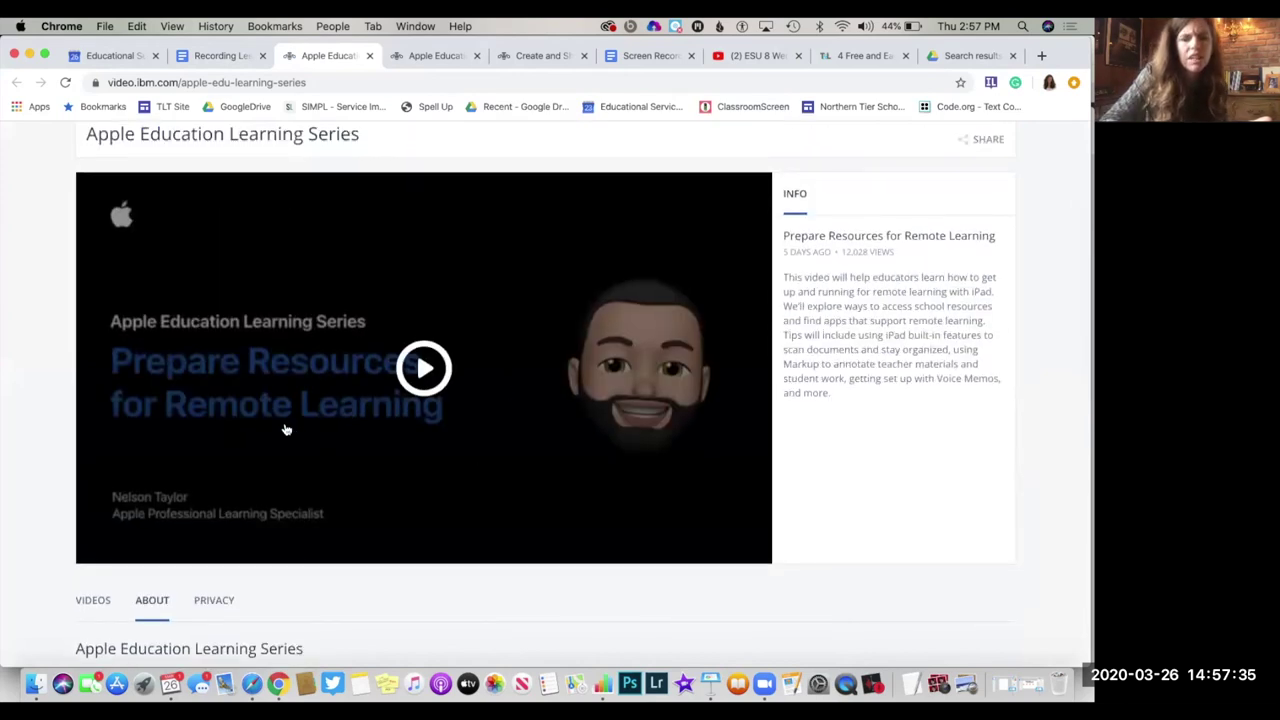
pyautogui.scroll(-3, 320, 390)
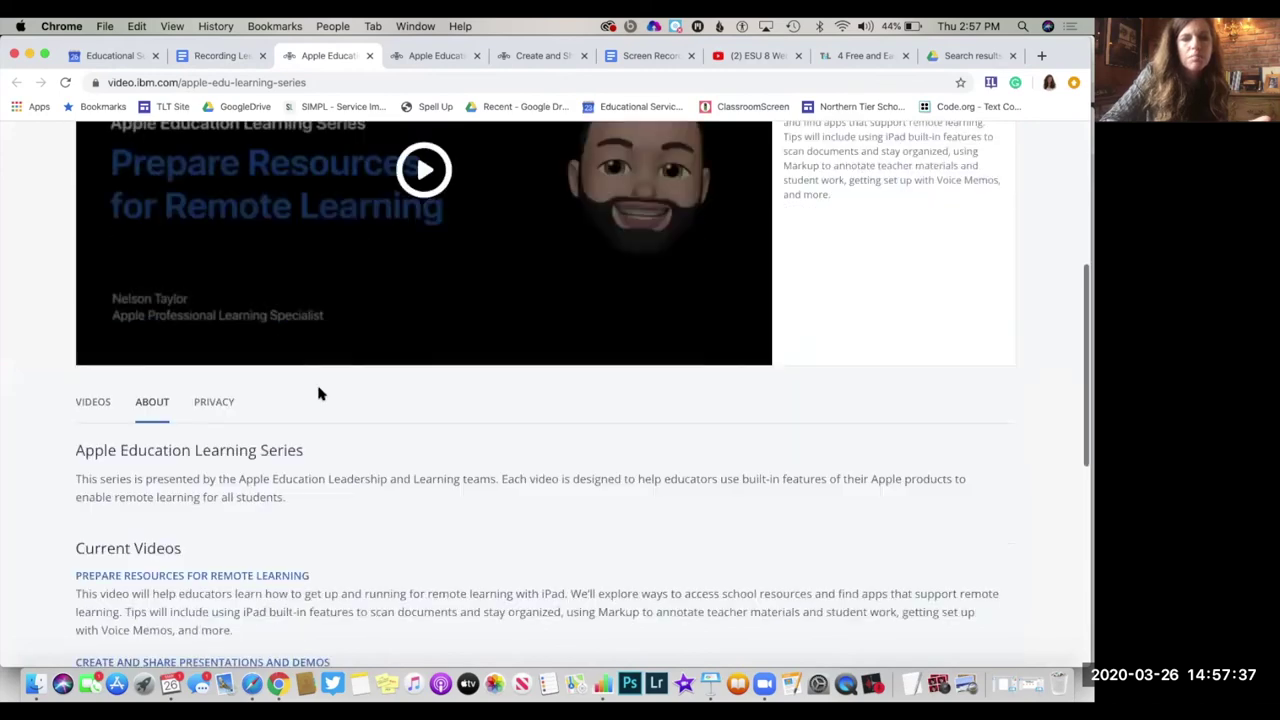
pyautogui.scroll(-4, 320, 393)
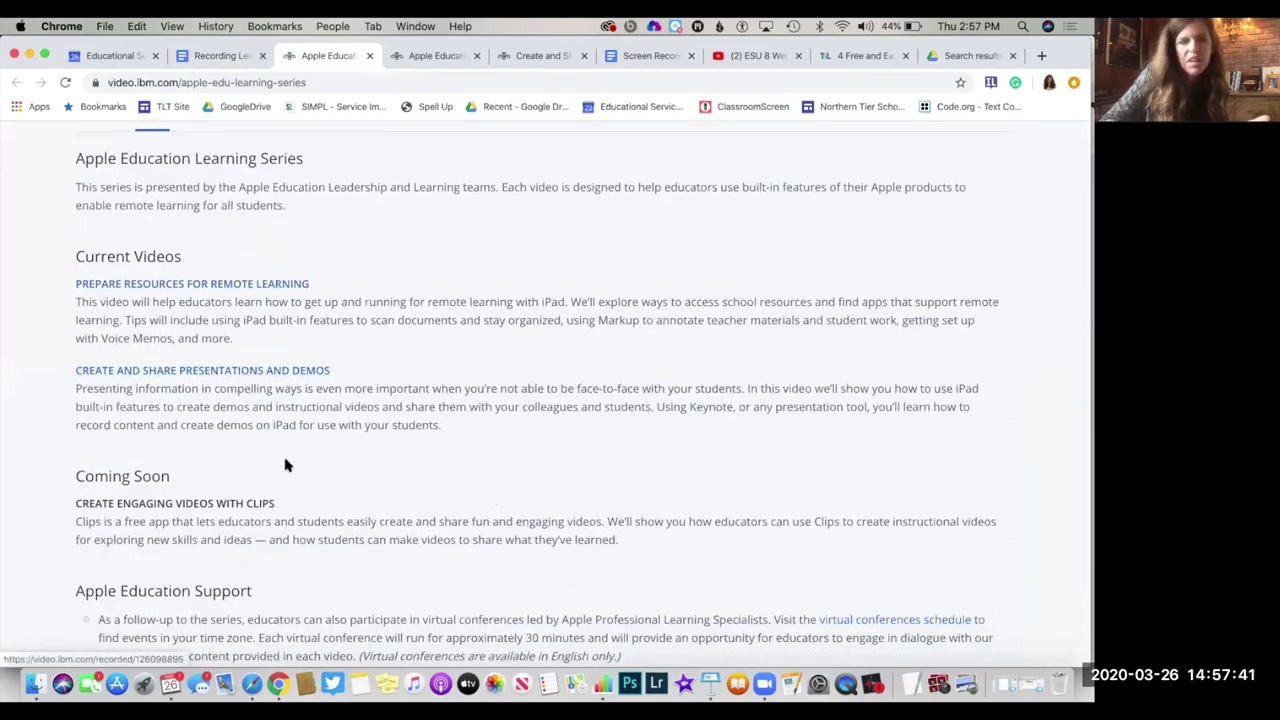
pyautogui.scroll(-2, 285, 465)
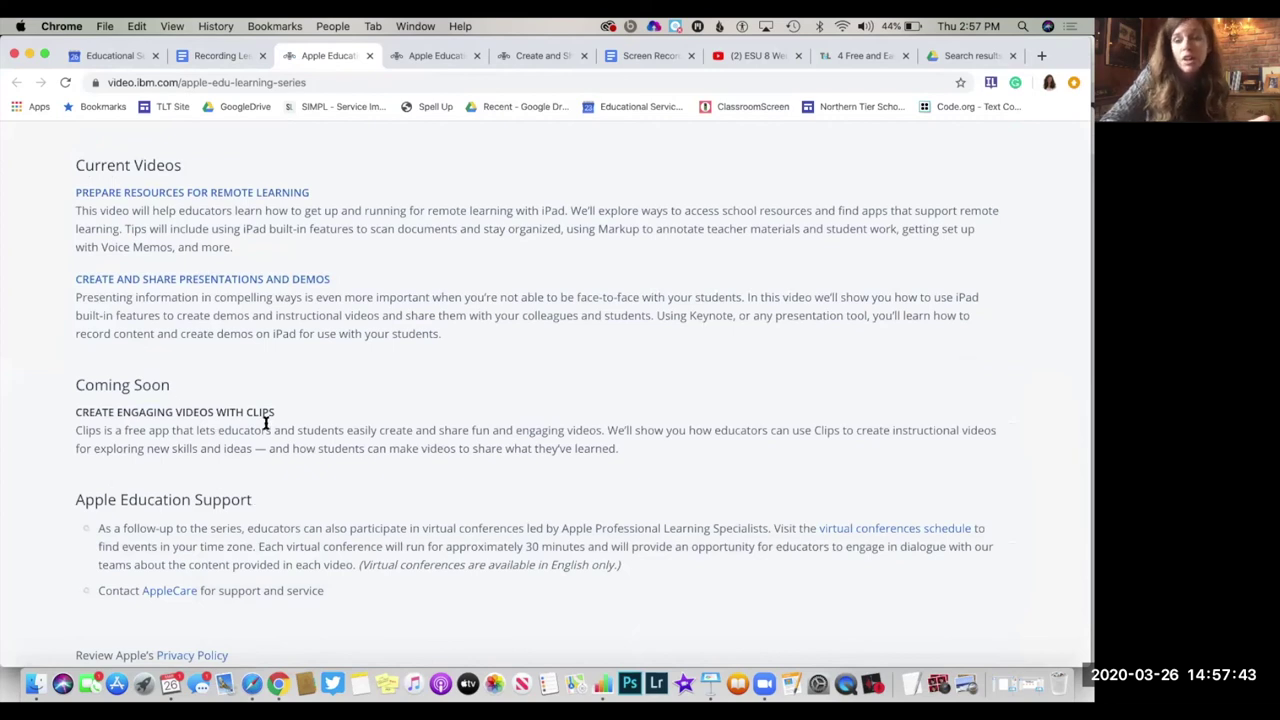